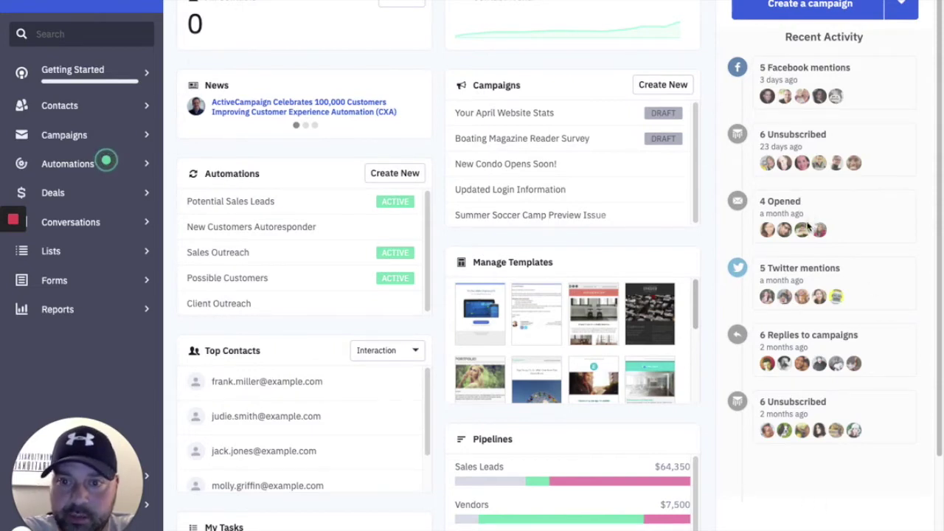
Scroll to the bottom of the dashboard and pull up the panel customization tray.
{"action": "scroll", "coordinate": [356, 155], "scroll_direction": "down", "scroll_amount": 3}
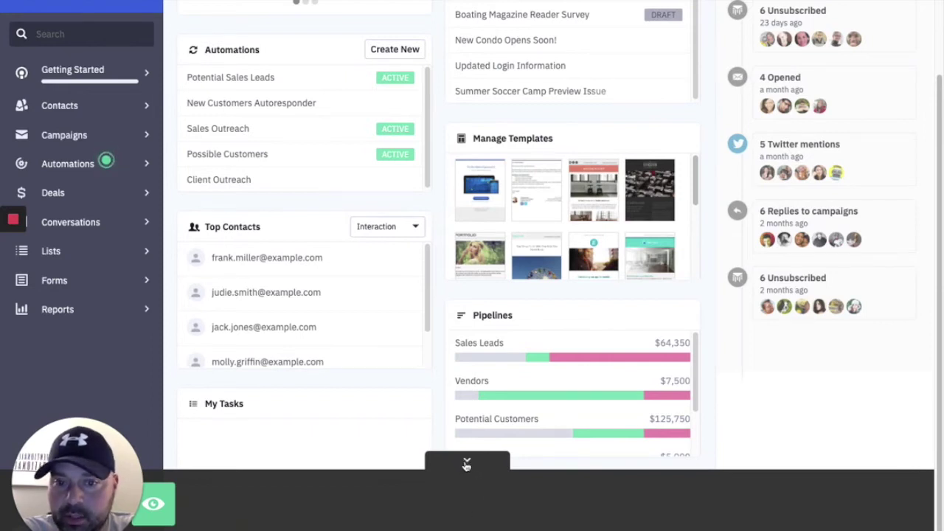
{"action": "left_click_drag", "start_coordinate": [161, 515], "coordinate": [268, 430]}
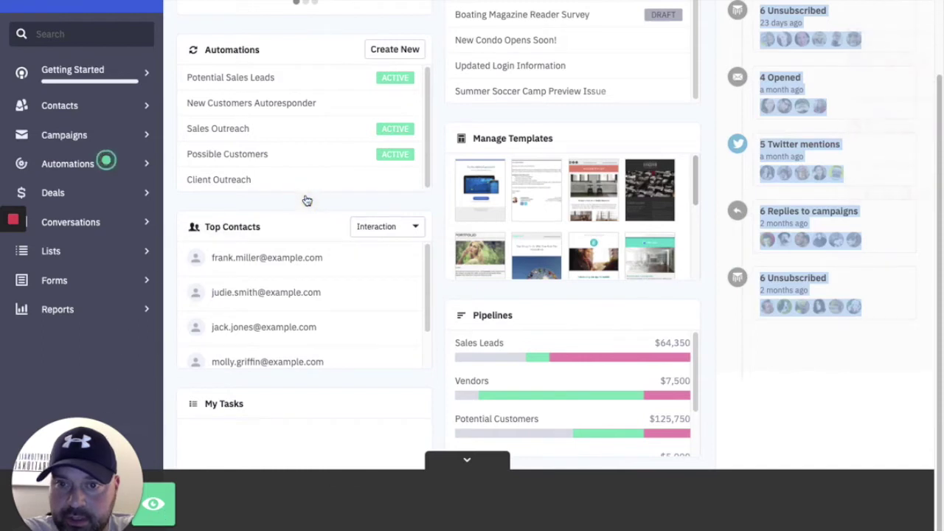
Remove the Automations, Top Contacts, My Tasks, Manage Templates, Pipelines and Campaigns panels.
{"action": "mouse_move", "coordinate": [458, 428]}
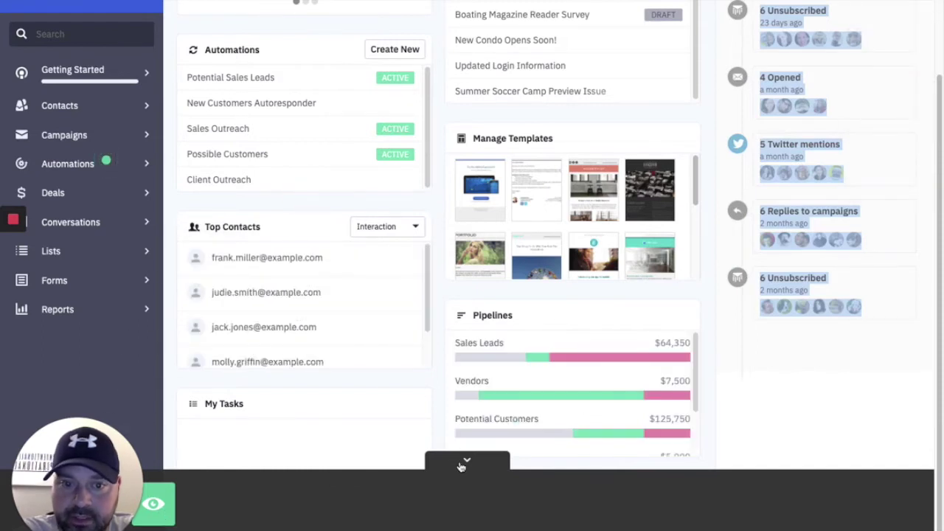
{"action": "left_click", "coordinate": [467, 463]}
{"action": "scroll", "coordinate": [469, 463], "scroll_direction": "up", "scroll_amount": 2}
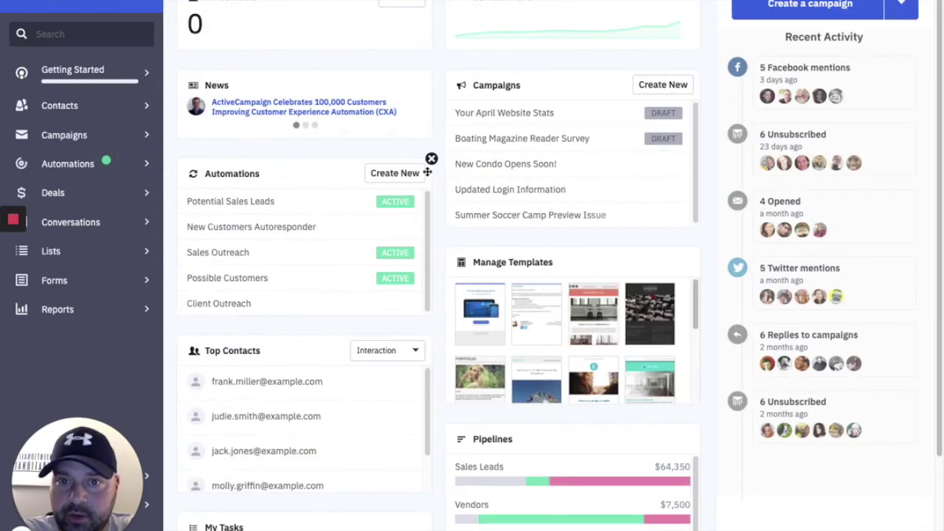
{"action": "left_click", "coordinate": [432, 160]}
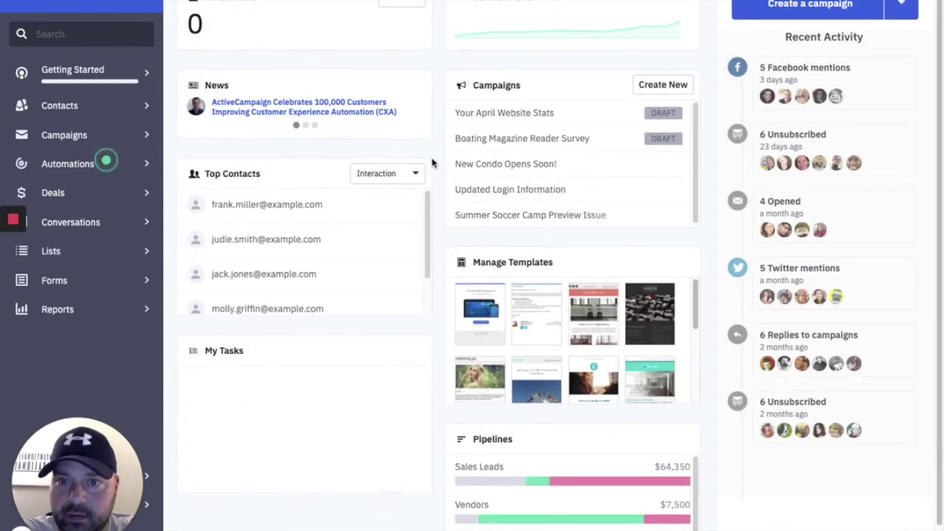
{"action": "left_click", "coordinate": [431, 161]}
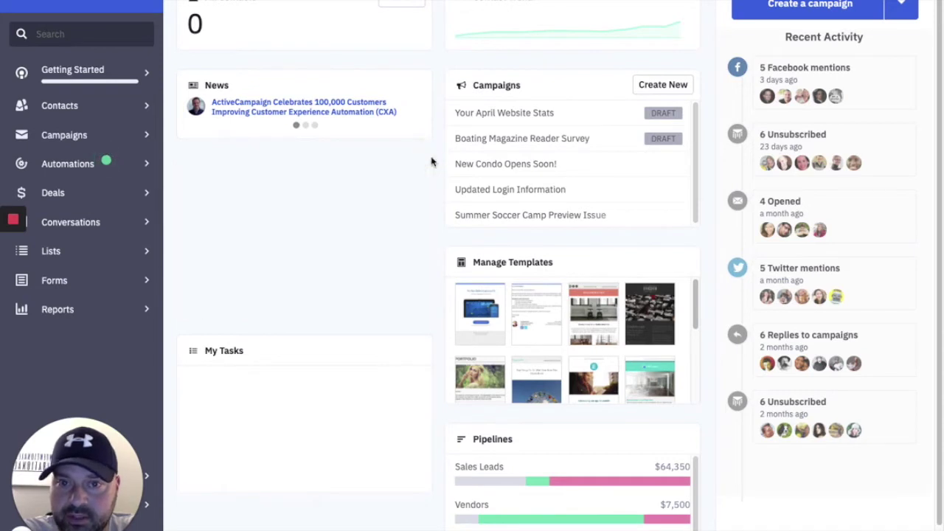
{"action": "left_click", "coordinate": [431, 162]}
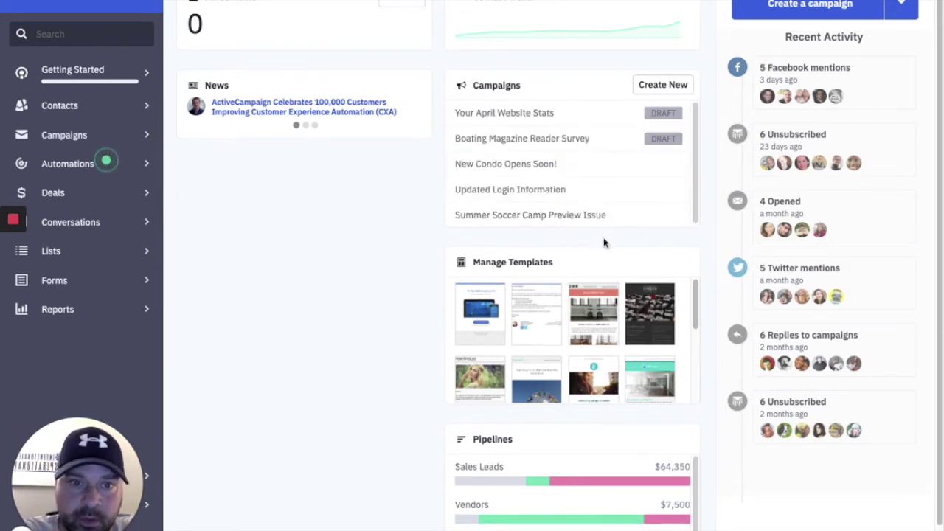
{"action": "left_click", "coordinate": [699, 248]}
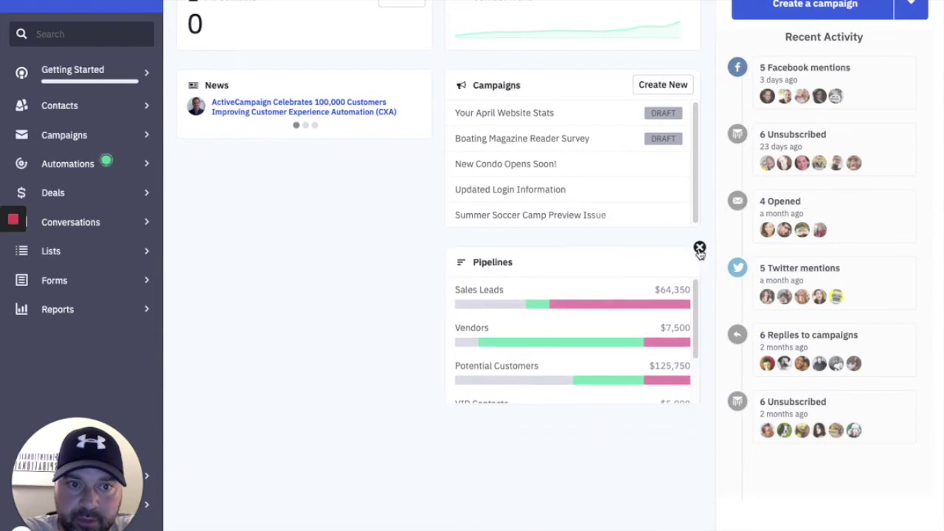
{"action": "left_click", "coordinate": [699, 249]}
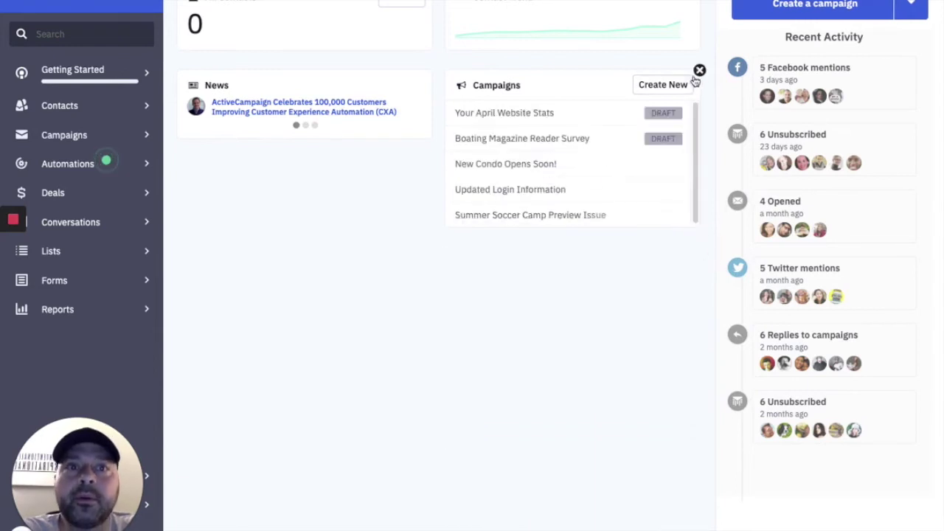
{"action": "left_click", "coordinate": [699, 71]}
Add the Interaction Rate card to the dashboard from the panel tray.
{"action": "left_click", "coordinate": [419, 4]}
{"action": "left_click", "coordinate": [399, 45]}
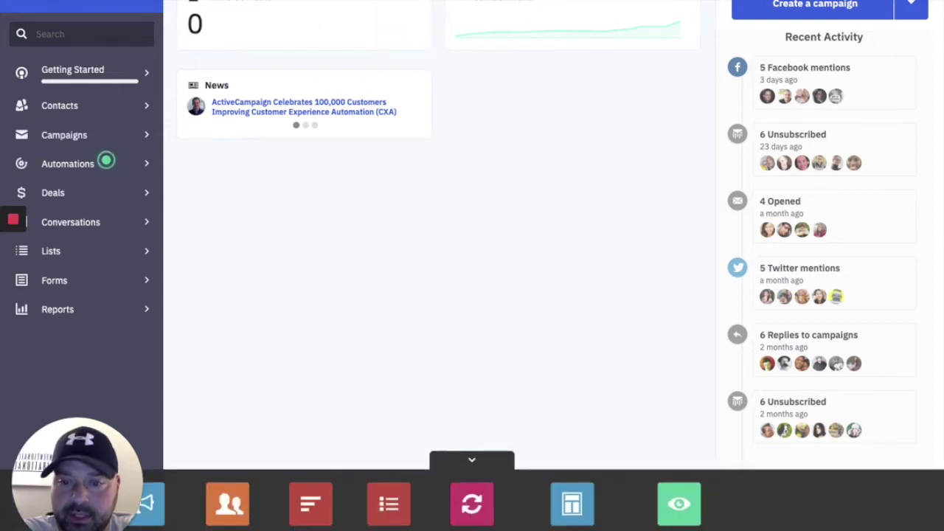
{"action": "left_click", "coordinate": [680, 504]}
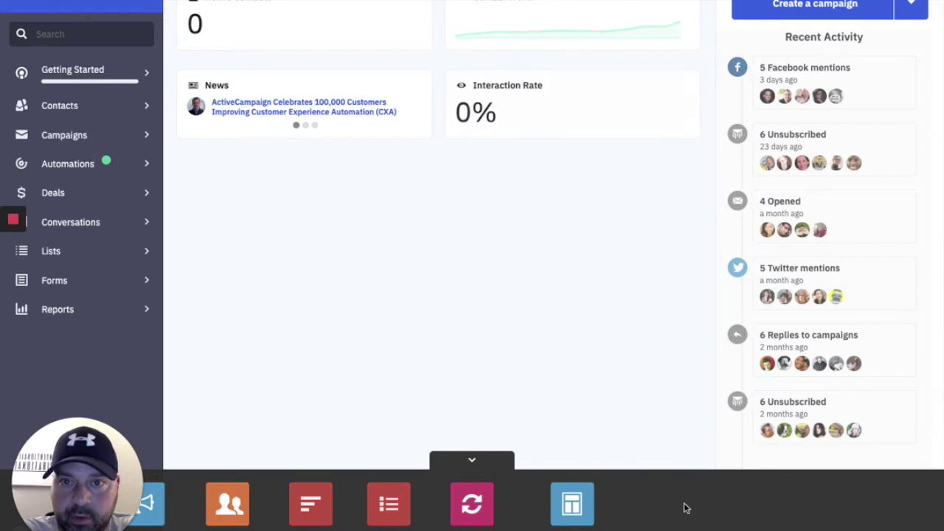
{"action": "left_click", "coordinate": [474, 460]}
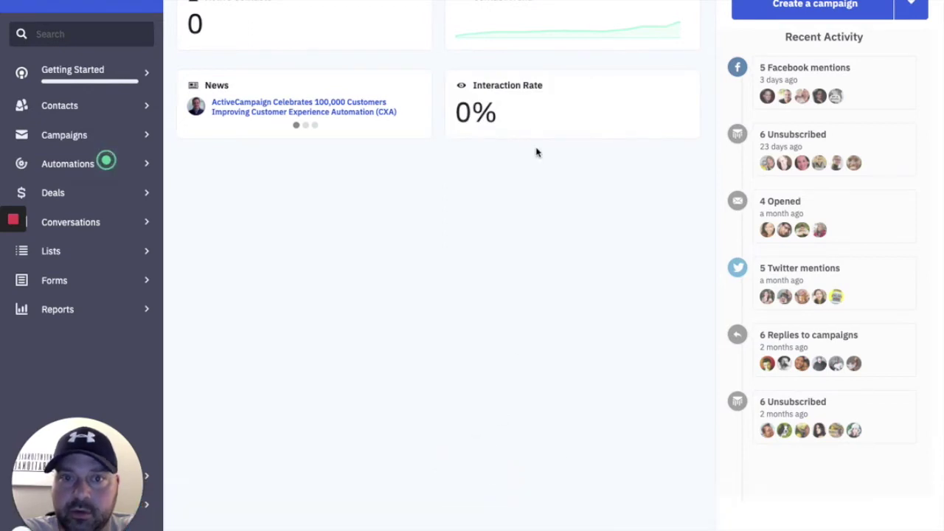
{"action": "mouse_move", "coordinate": [470, 109]}
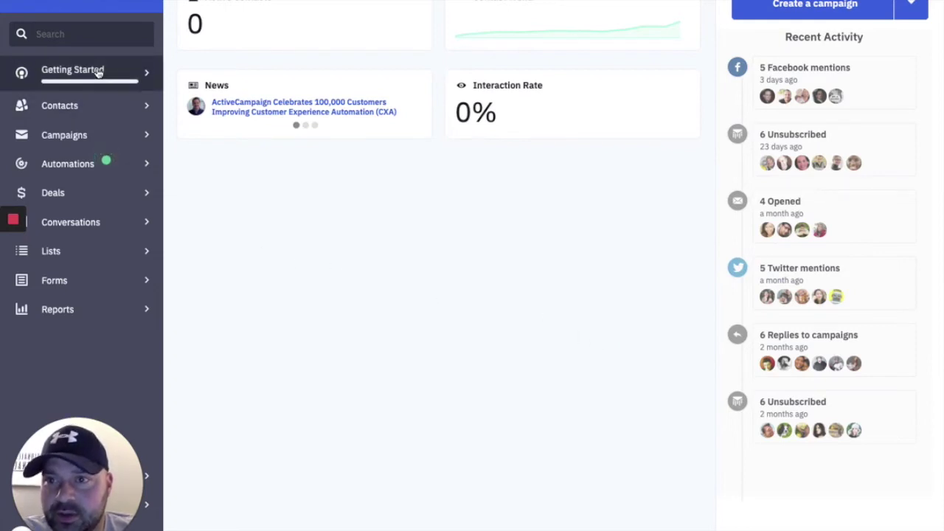
Open the Getting Started checklist and remove it, confirming the removal.
{"action": "left_click", "coordinate": [142, 76]}
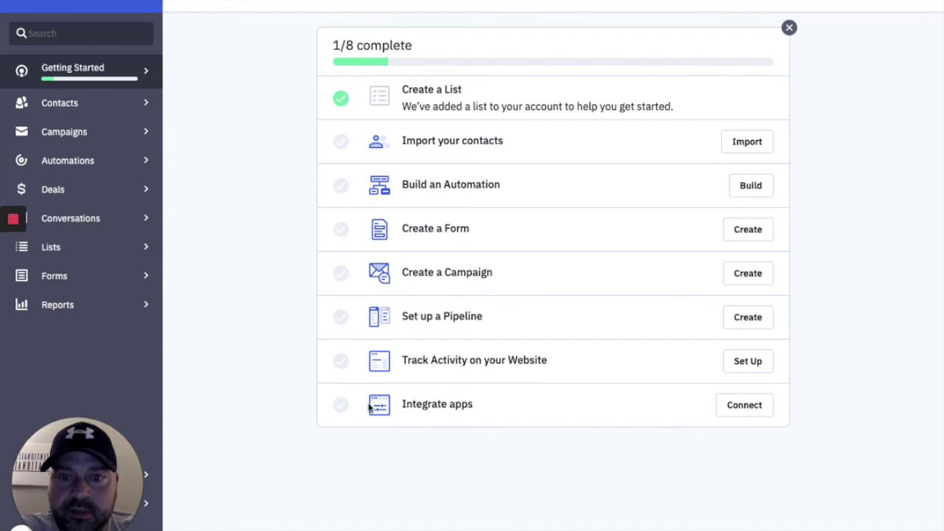
{"action": "left_click", "coordinate": [789, 29]}
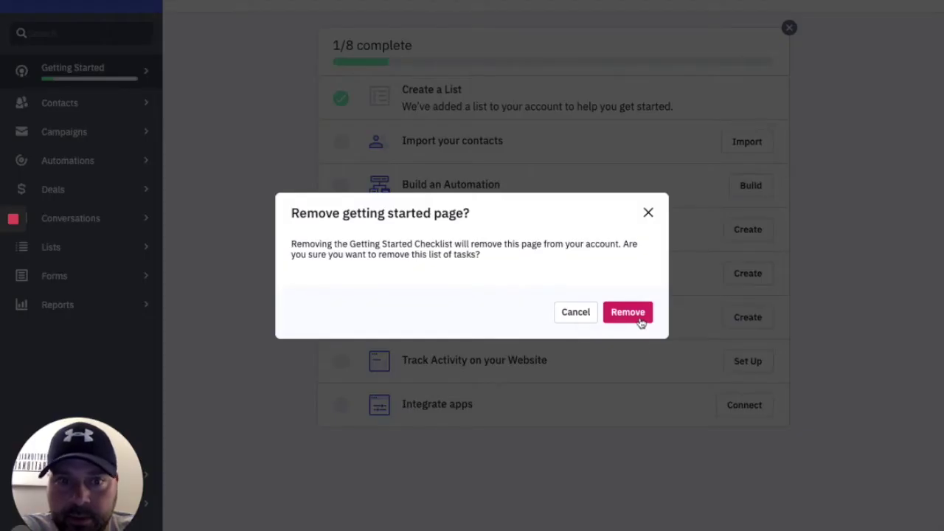
{"action": "left_click", "coordinate": [634, 314]}
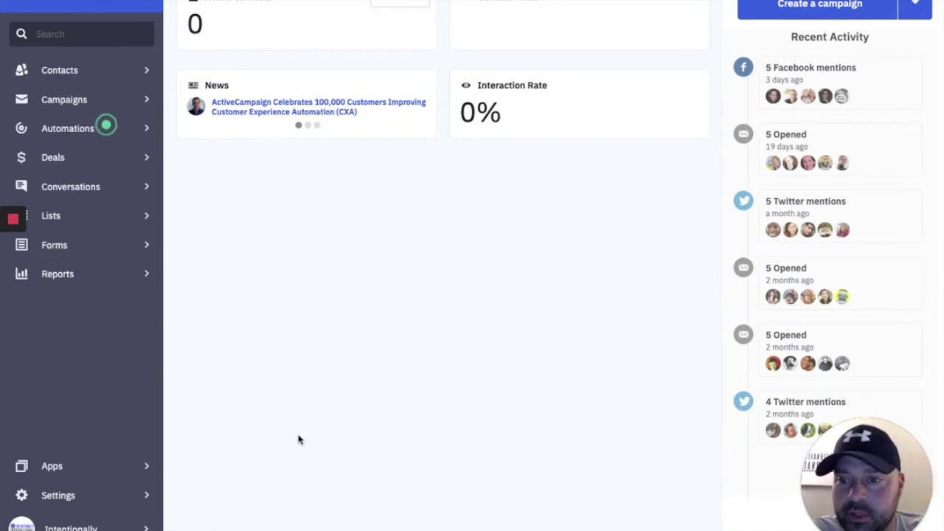
Go to Settings > Addresses and open a new Add an Address form.
{"action": "left_click", "coordinate": [68, 498]}
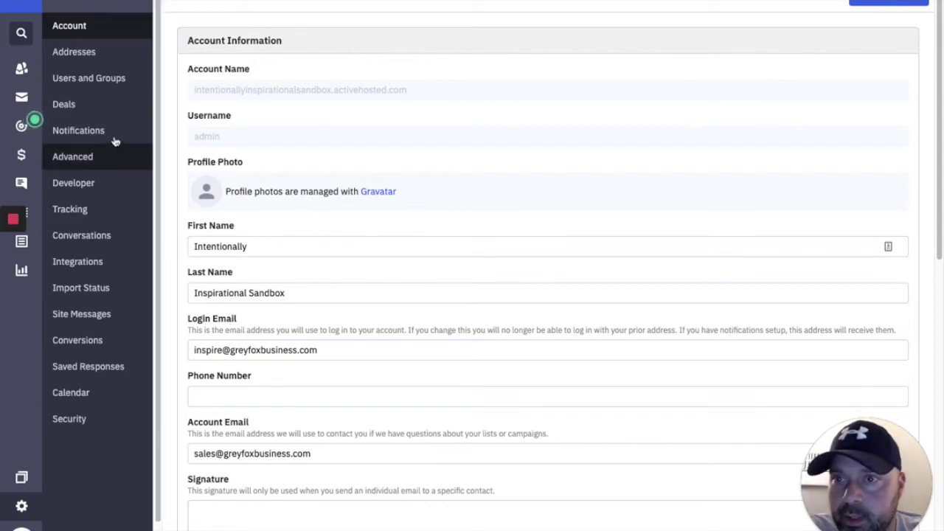
{"action": "left_click", "coordinate": [75, 54]}
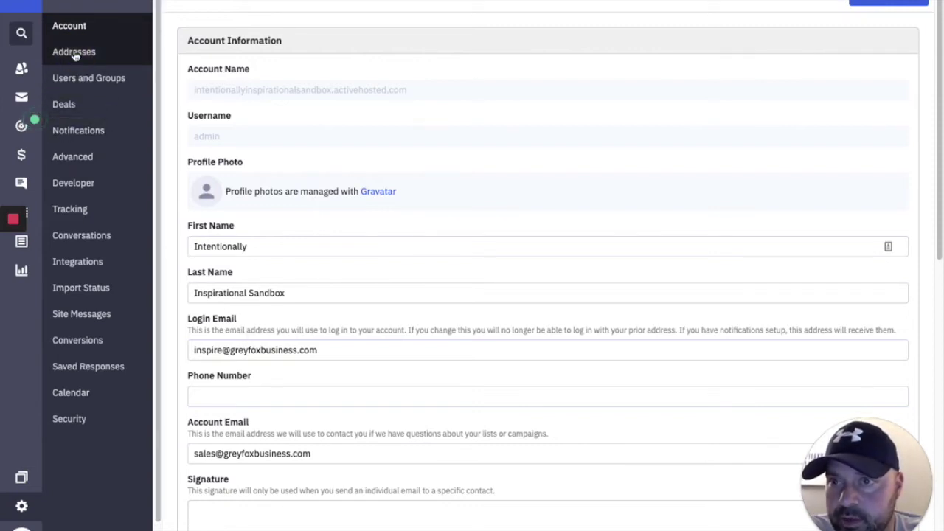
{"action": "left_click", "coordinate": [861, 3]}
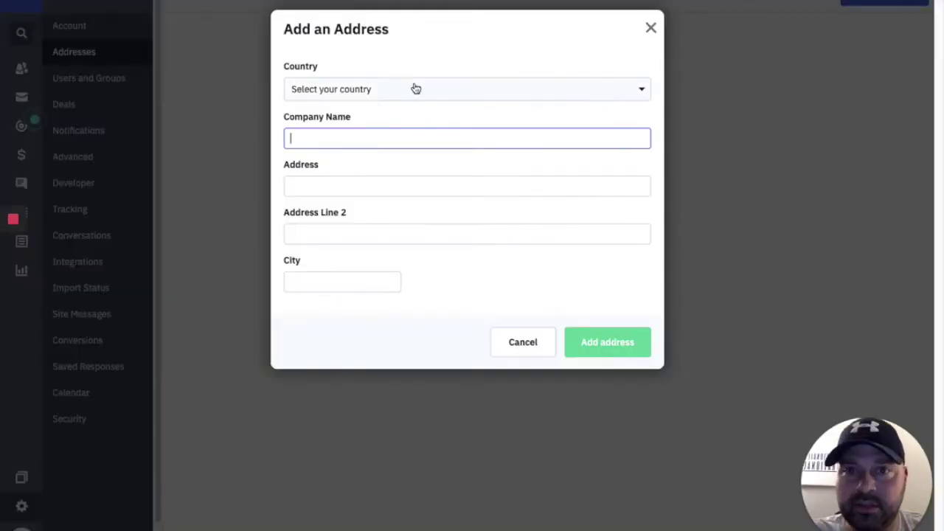
Choose United States as the address country.
{"action": "left_click", "coordinate": [415, 88]}
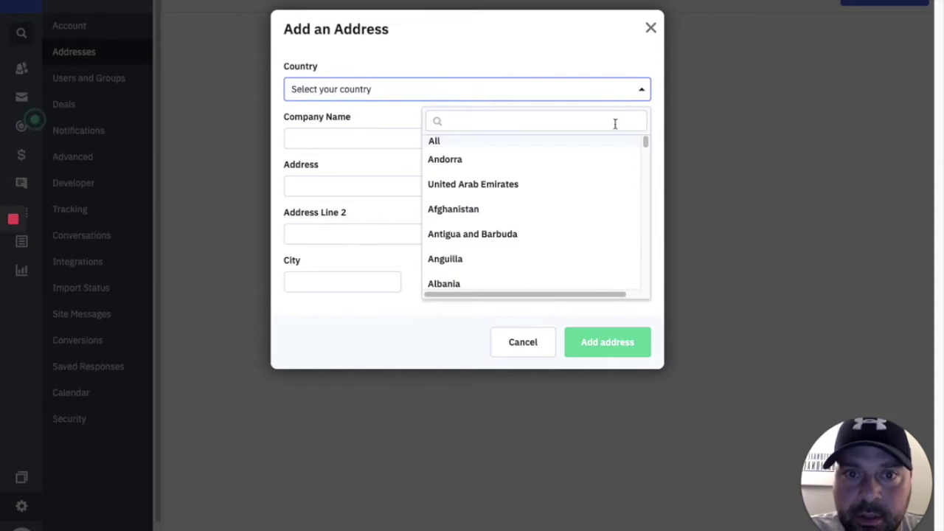
{"action": "scroll", "coordinate": [560, 198], "scroll_direction": "down", "scroll_amount": 10}
{"action": "scroll", "coordinate": [560, 199], "scroll_direction": "down", "scroll_amount": 20}
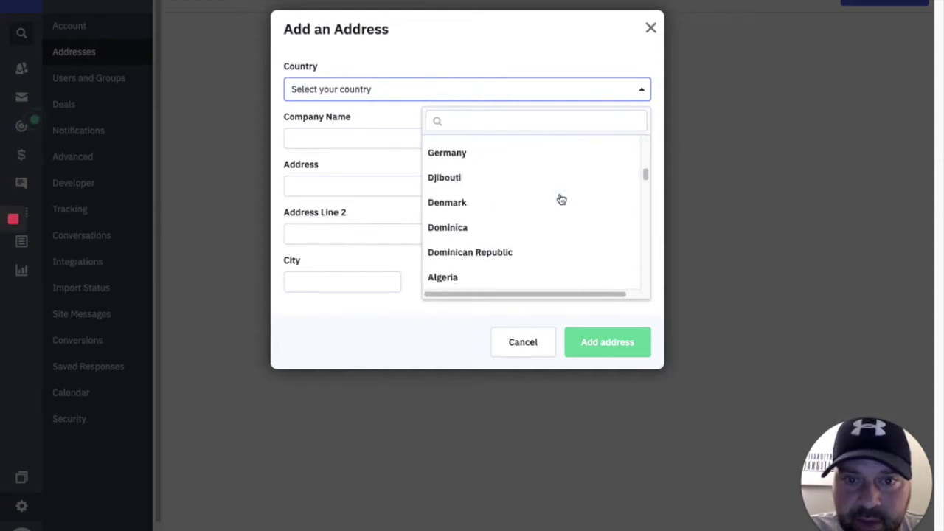
{"action": "scroll", "coordinate": [560, 199], "scroll_direction": "down", "scroll_amount": 20}
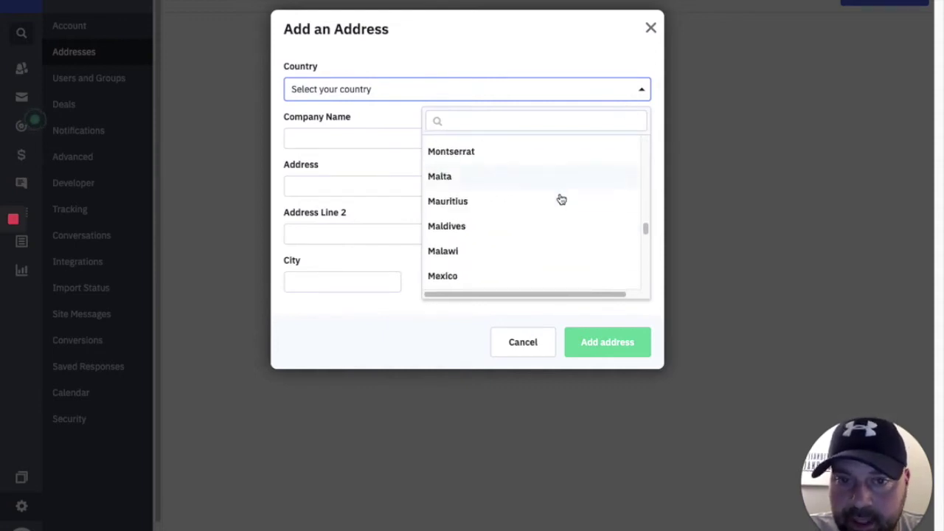
{"action": "scroll", "coordinate": [558, 200], "scroll_direction": "down", "scroll_amount": 5}
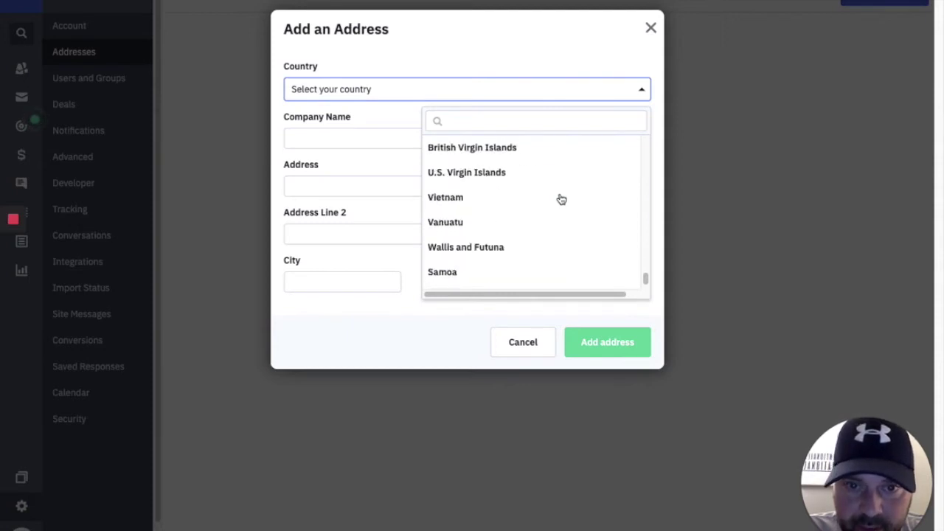
{"action": "scroll", "coordinate": [553, 200], "scroll_direction": "up", "scroll_amount": 1}
{"action": "scroll", "coordinate": [520, 223], "scroll_direction": "down", "scroll_amount": 5}
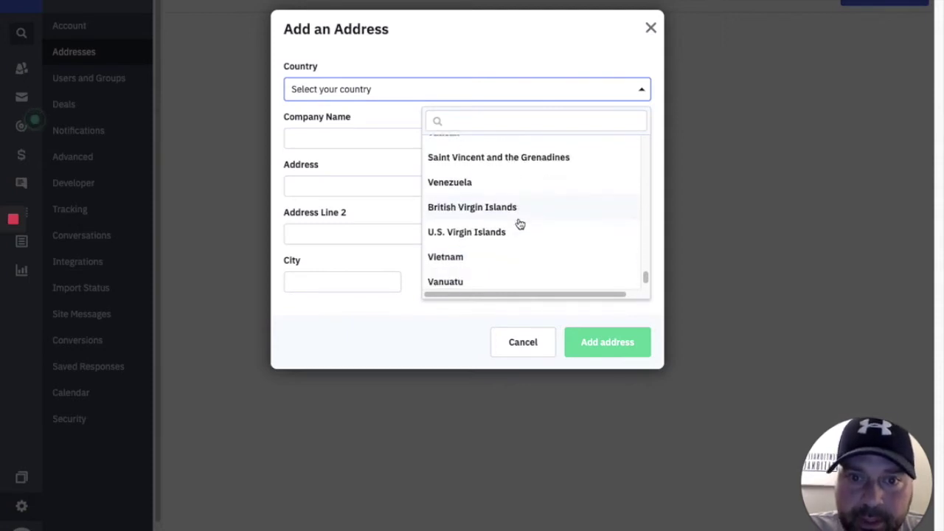
{"action": "scroll", "coordinate": [520, 223], "scroll_direction": "up", "scroll_amount": 4}
{"action": "scroll", "coordinate": [520, 224], "scroll_direction": "up", "scroll_amount": 5}
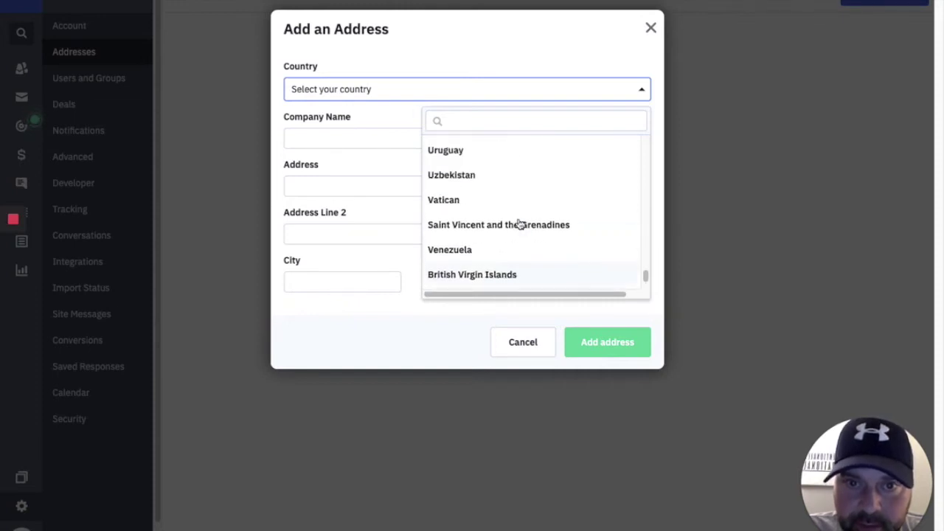
{"action": "scroll", "coordinate": [520, 223], "scroll_direction": "up", "scroll_amount": 2}
{"action": "left_click", "coordinate": [491, 183]}
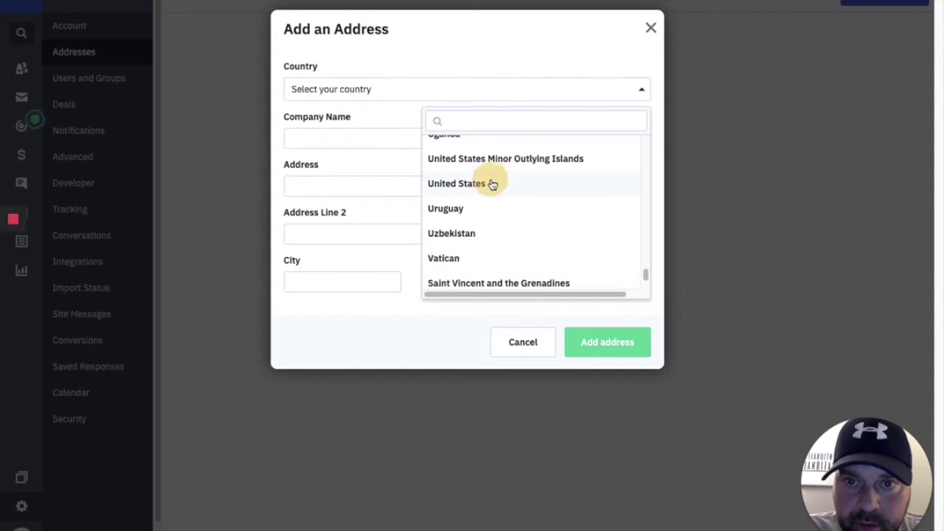
Fill in company, street, city, state IN and ZIP 46151, then save the address.
{"action": "left_click", "coordinate": [396, 140]}
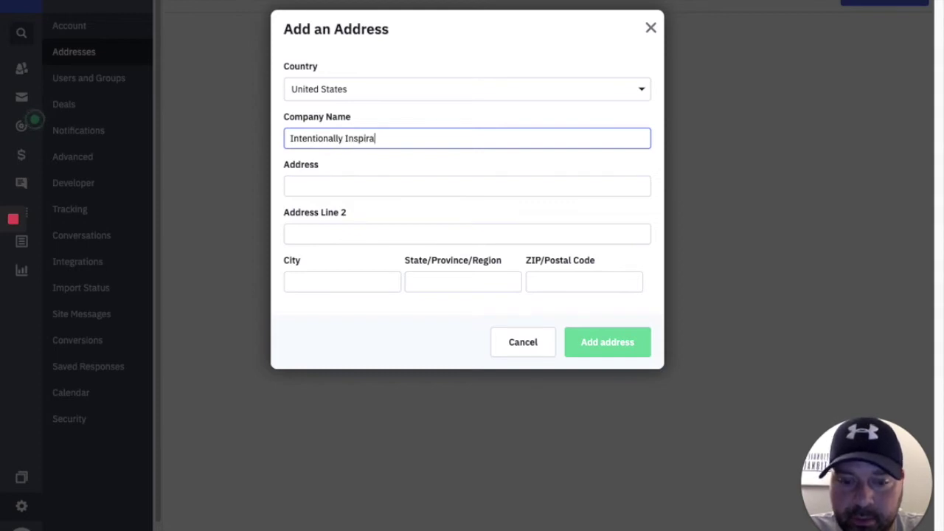
{"action": "left_click", "coordinate": [467, 185]}
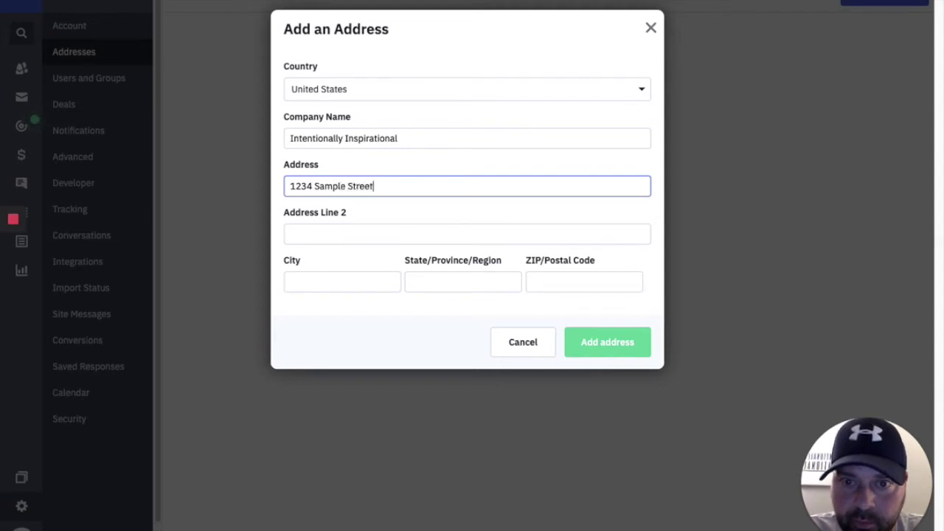
{"action": "key", "text": "Tab"}
{"action": "key", "text": "Tab"}
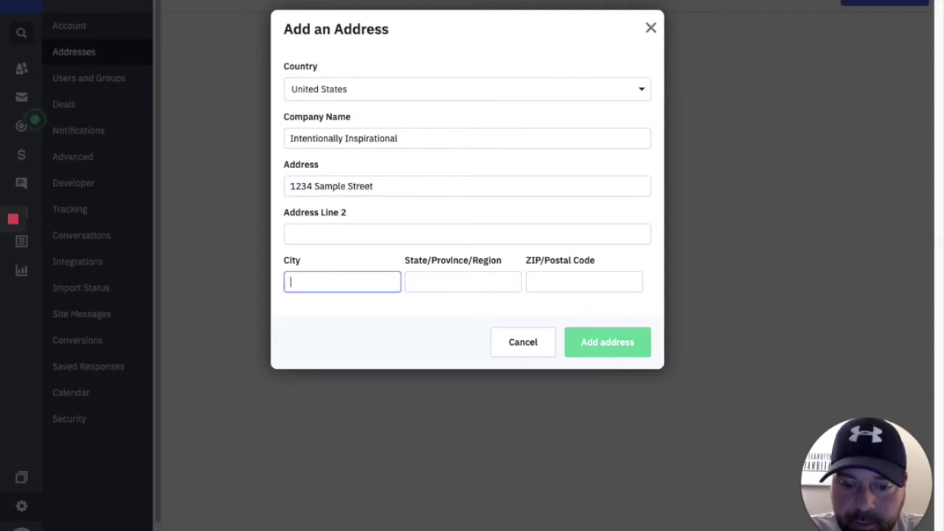
{"action": "key", "text": "Tab"}
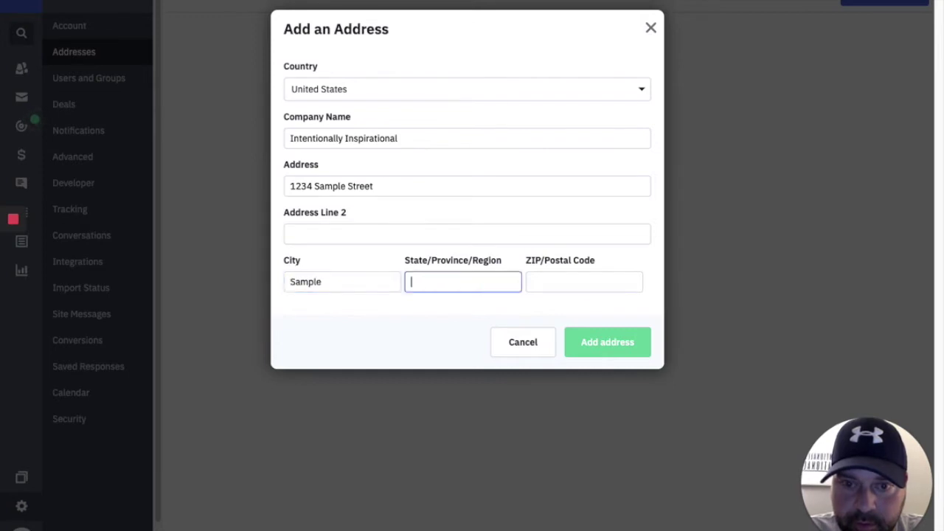
{"action": "type", "text": "IN"}
{"action": "key", "text": "Tab"}
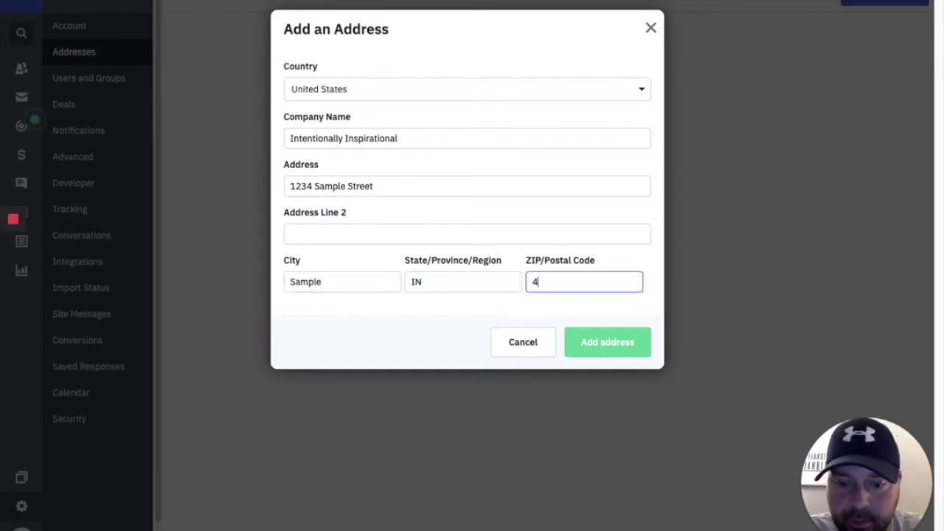
{"action": "type", "text": "46151"}
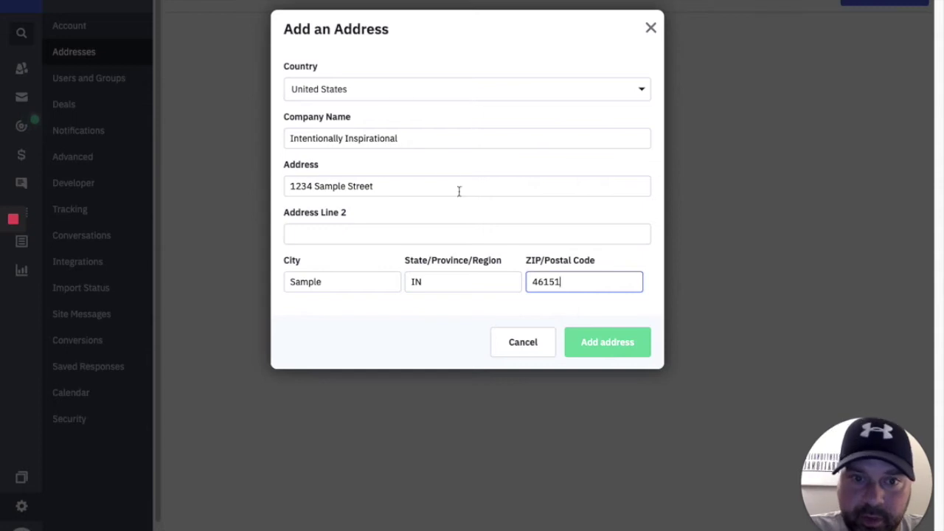
{"action": "left_click", "coordinate": [606, 345]}
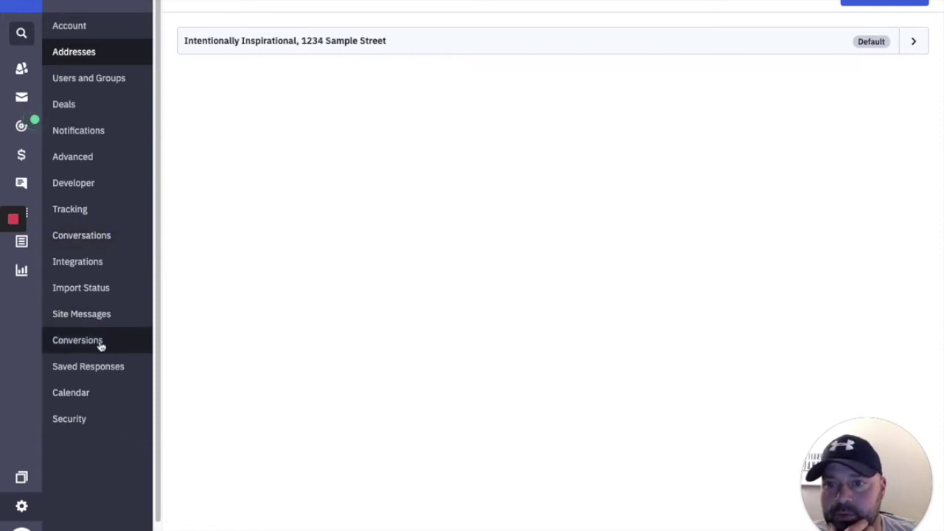
Open the Tracking settings and switch Site Tracking on.
{"action": "left_click", "coordinate": [73, 211]}
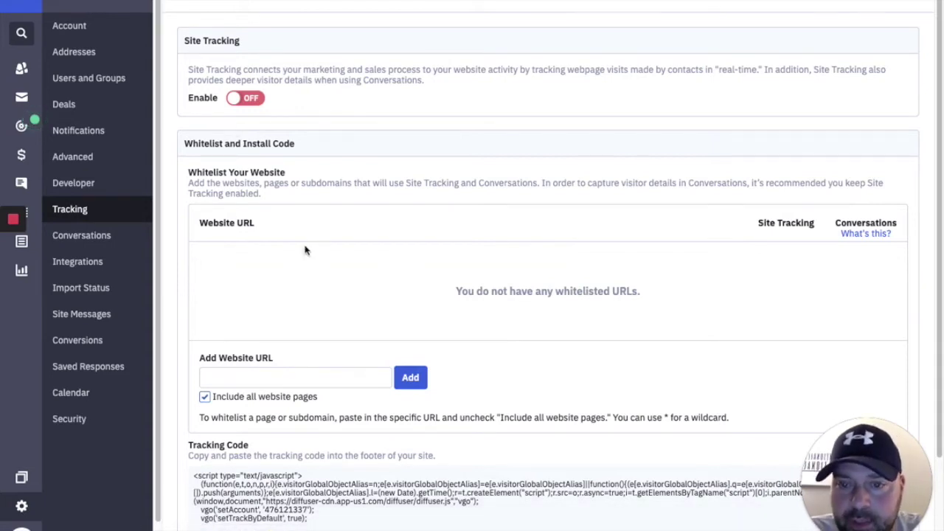
{"action": "scroll", "coordinate": [337, 280], "scroll_direction": "down", "scroll_amount": 3}
{"action": "scroll", "coordinate": [342, 280], "scroll_direction": "up", "scroll_amount": 3}
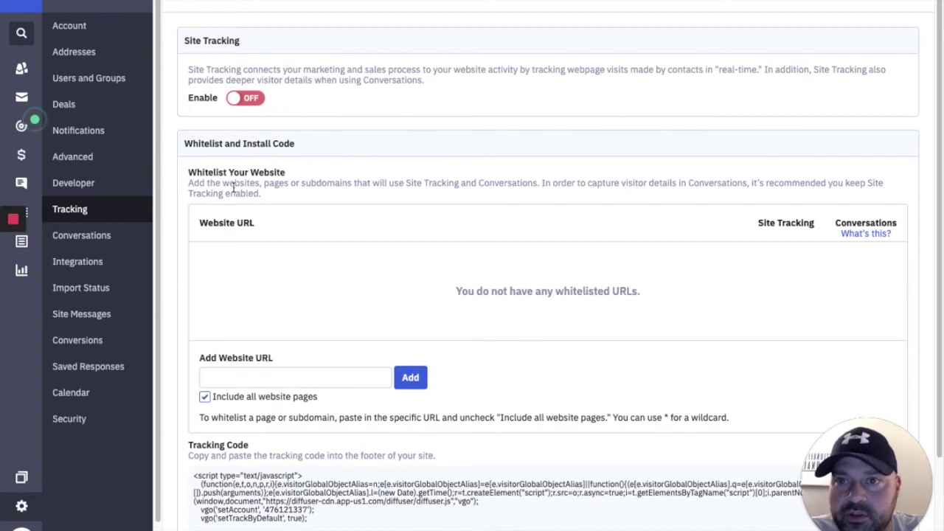
{"action": "scroll", "coordinate": [236, 240], "scroll_direction": "down", "scroll_amount": 2}
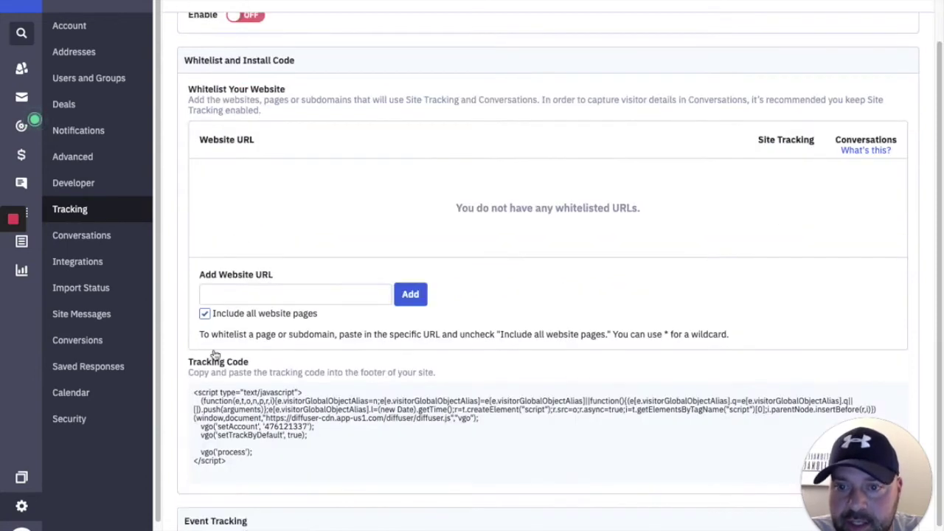
{"action": "scroll", "coordinate": [243, 417], "scroll_direction": "up", "scroll_amount": 2}
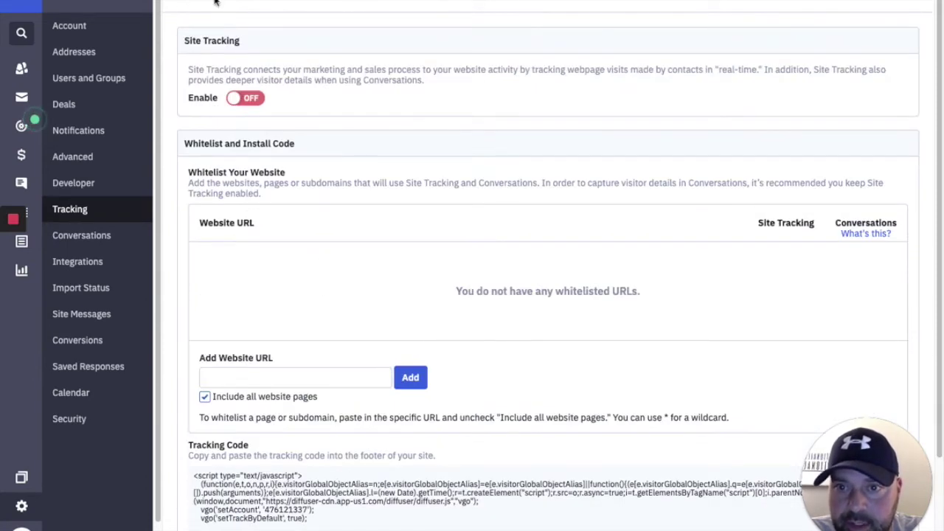
{"action": "left_click", "coordinate": [236, 99]}
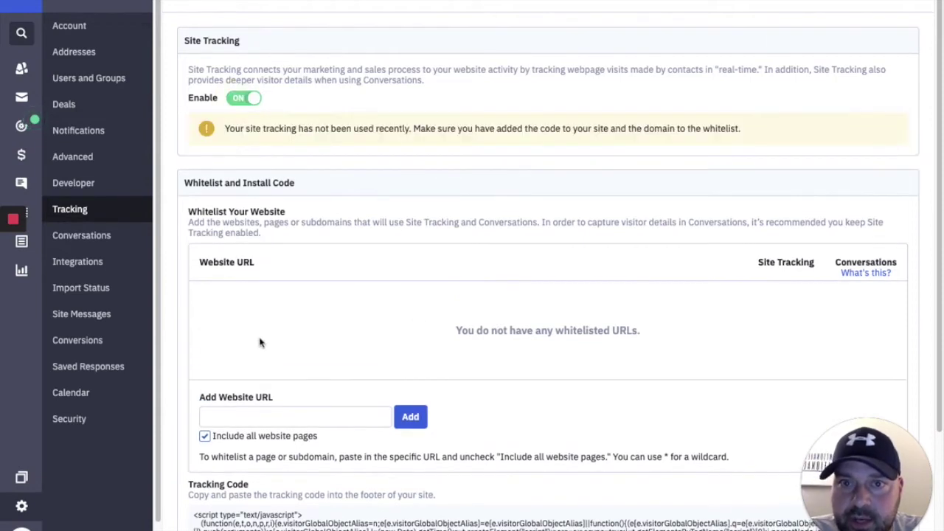
{"action": "left_click", "coordinate": [283, 415]}
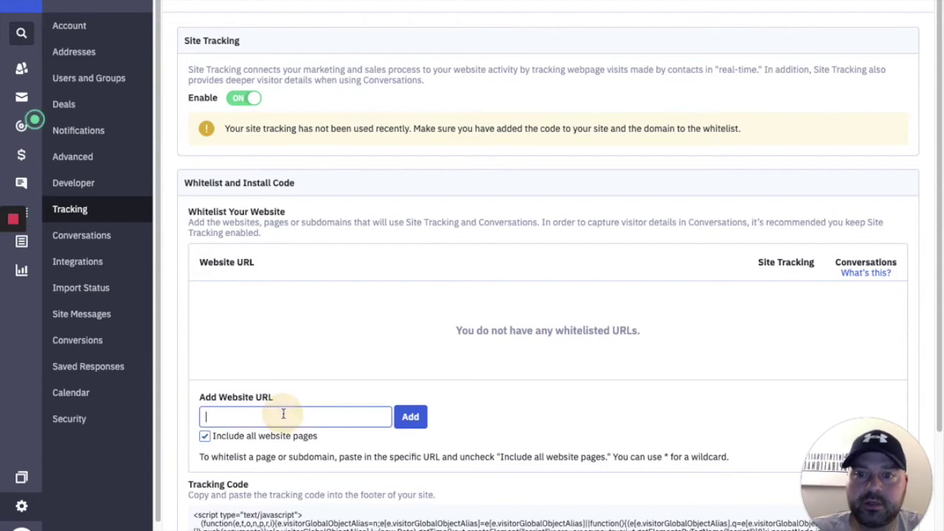
{"action": "type", "text": "www.intentionally"}
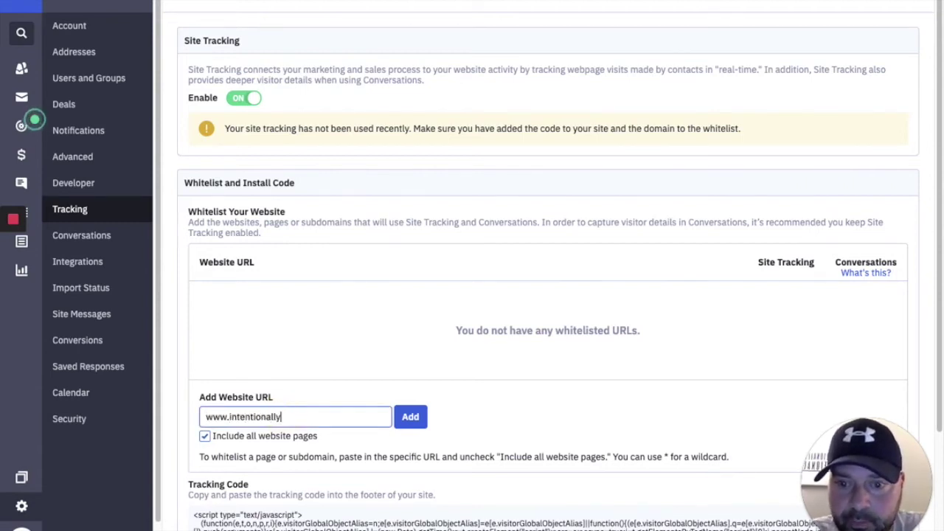
{"action": "type", "text": "inspiratio"}
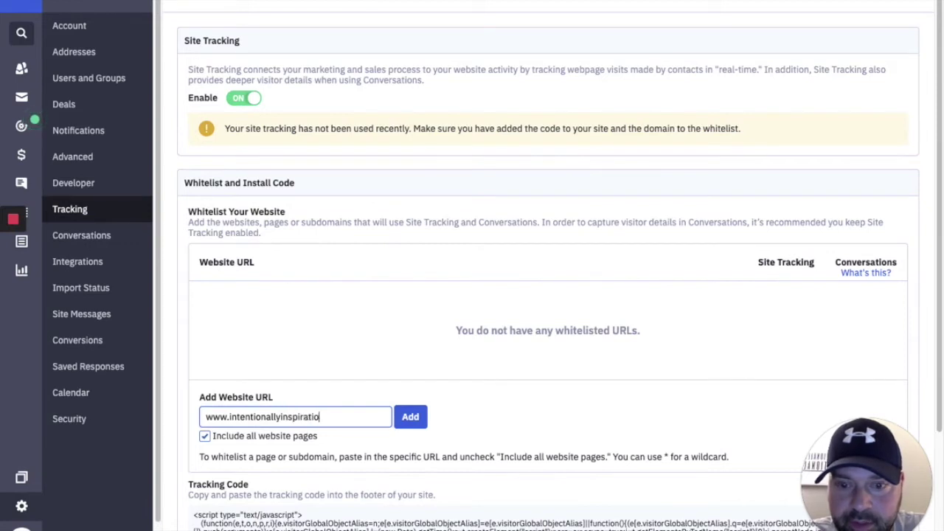
{"action": "type", "text": "nal.omcom"}
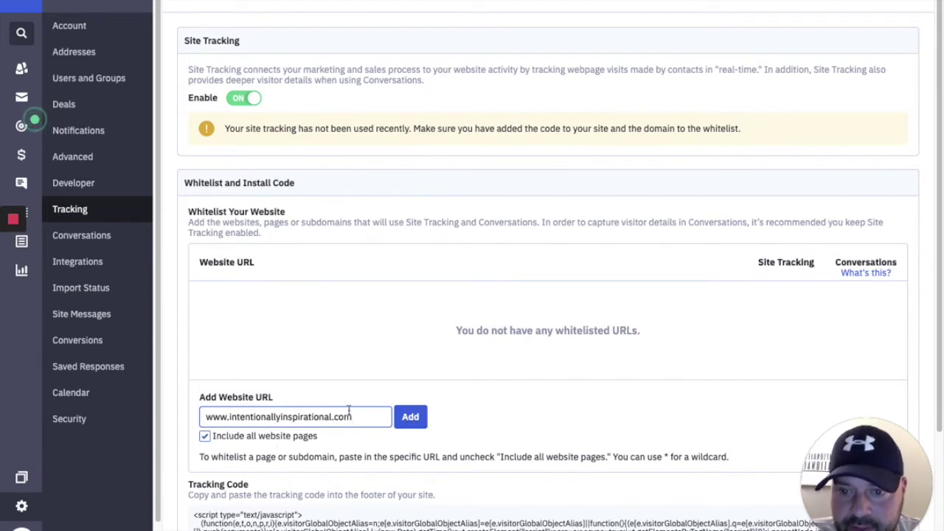
{"action": "key", "text": "Return"}
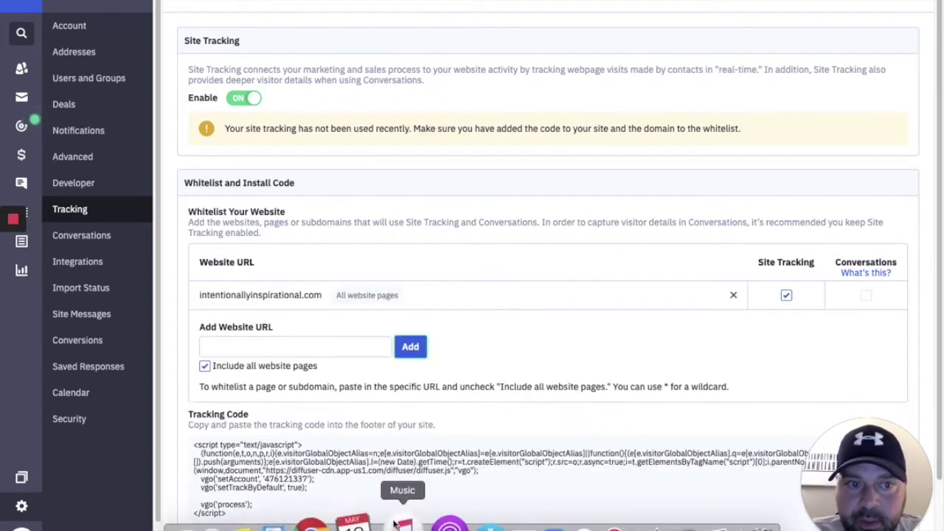
{"action": "left_click", "coordinate": [786, 297]}
{"action": "left_click", "coordinate": [787, 296]}
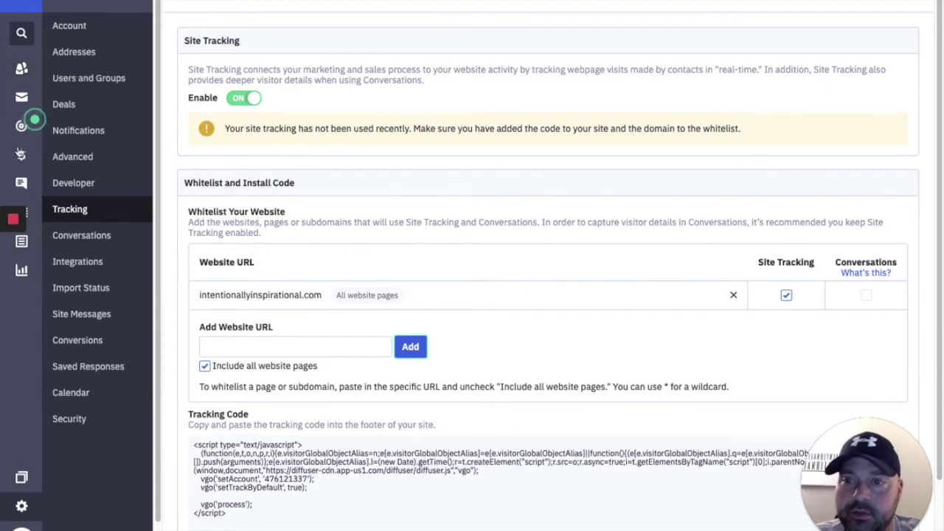
{"action": "scroll", "coordinate": [103, 371], "scroll_direction": "down", "scroll_amount": 1}
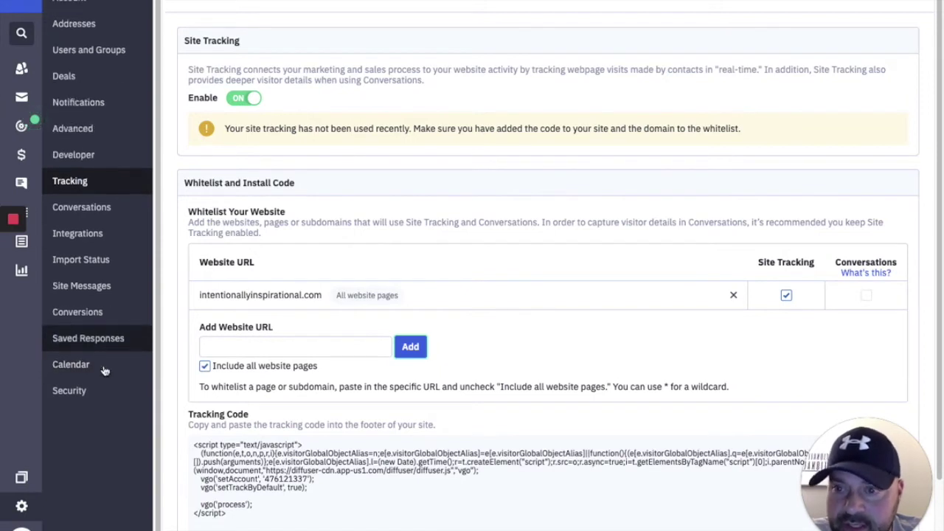
{"action": "scroll", "coordinate": [94, 376], "scroll_direction": "up", "scroll_amount": 1}
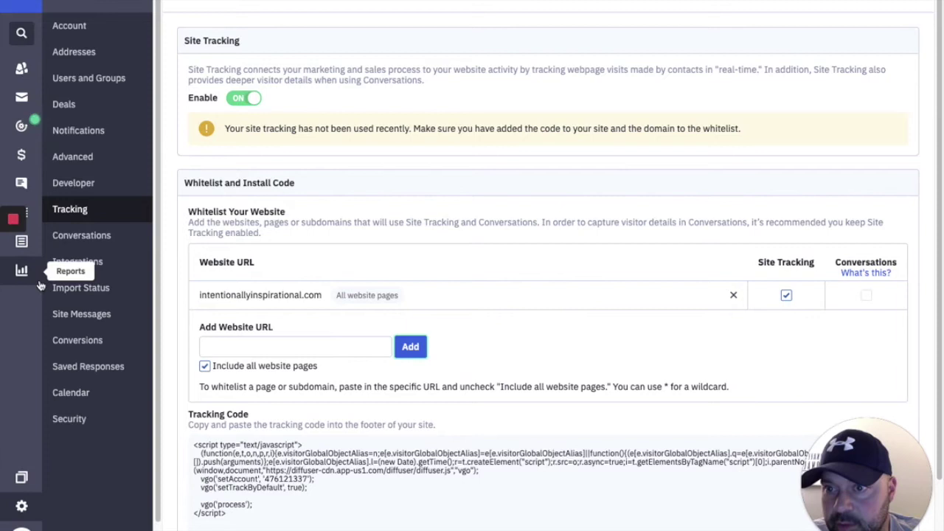
{"action": "left_click", "coordinate": [36, 213]}
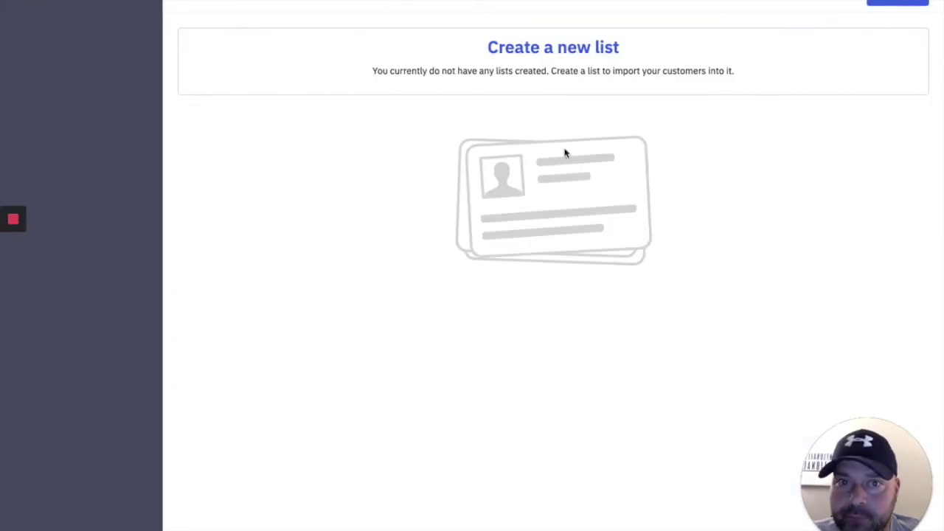
{"action": "left_click", "coordinate": [892, 3]}
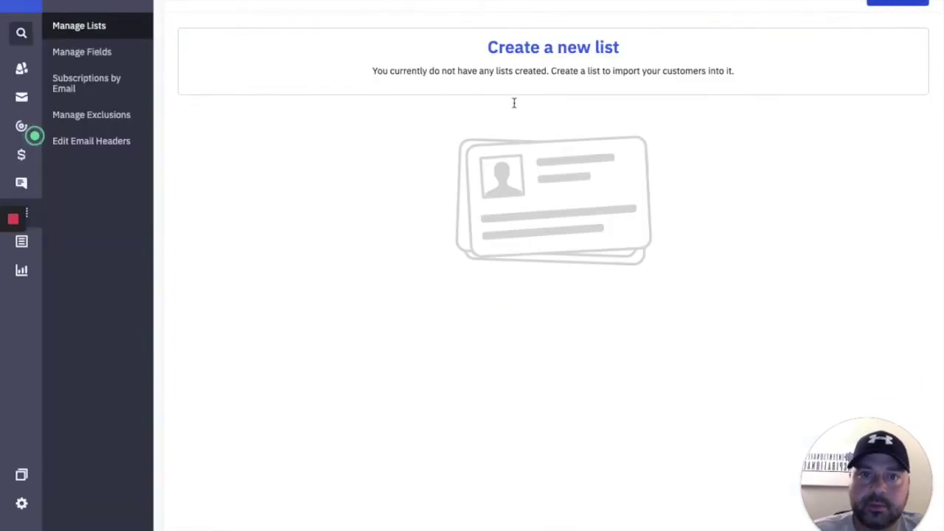
{"action": "left_click", "coordinate": [435, 92]}
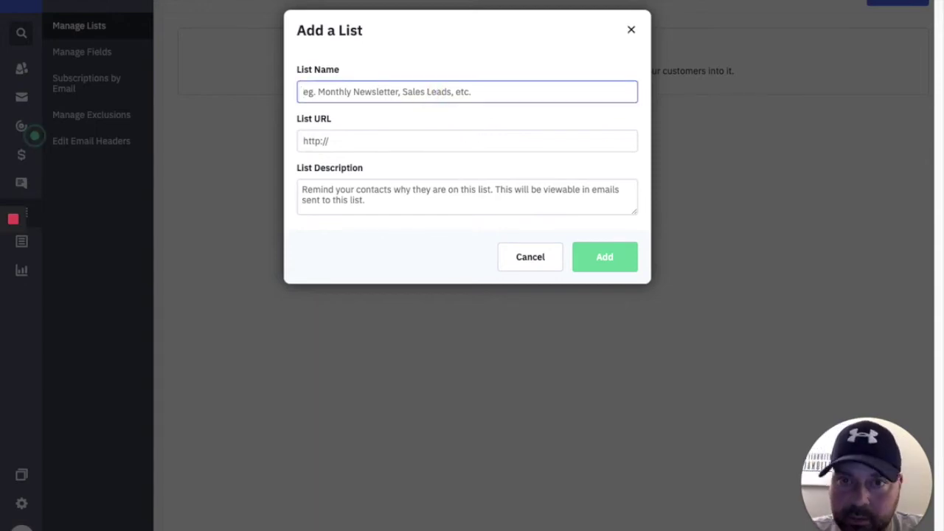
{"action": "type", "text": "Prospects"}
{"action": "left_click", "coordinate": [348, 143]}
{"action": "type", "text": "www."}
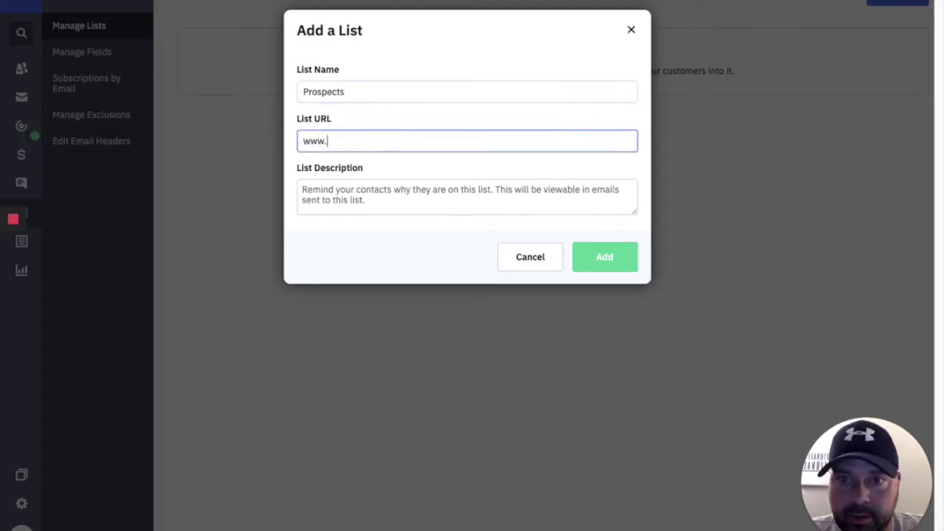
{"action": "type", "text": "test.com"}
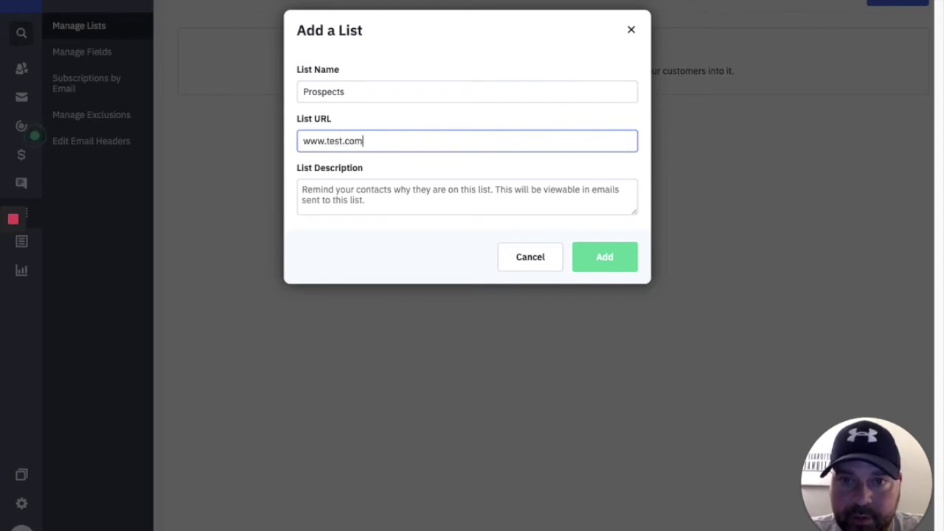
{"action": "key", "text": "Tab"}
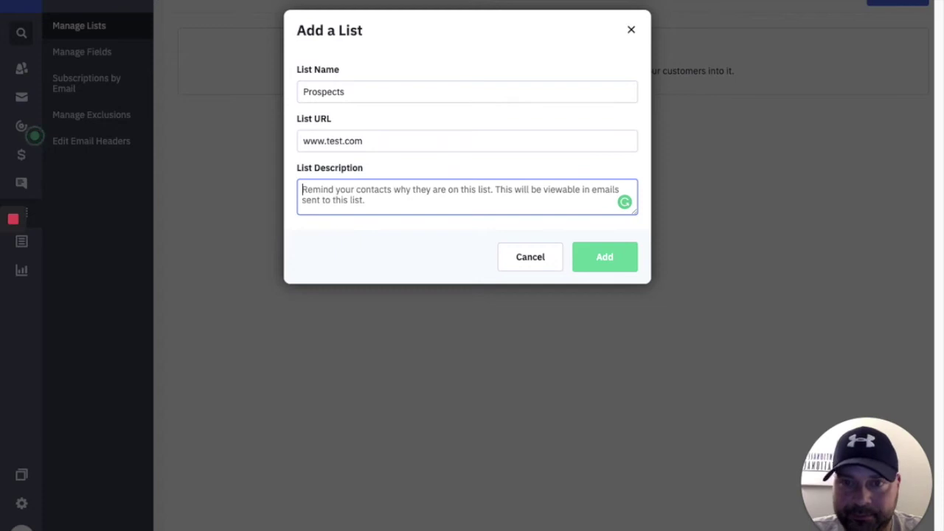
{"action": "type", "text": "te"}
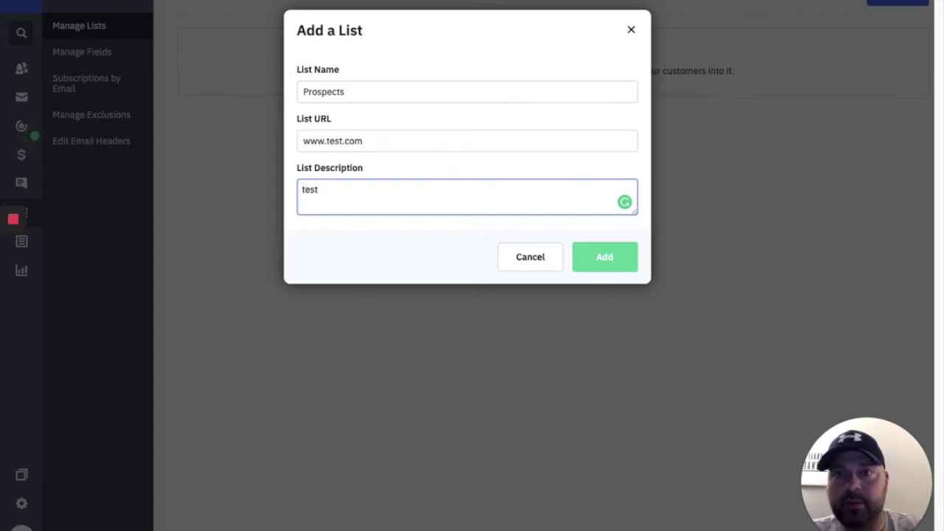
{"action": "type", "text": "st"}
{"action": "left_click", "coordinate": [618, 263]}
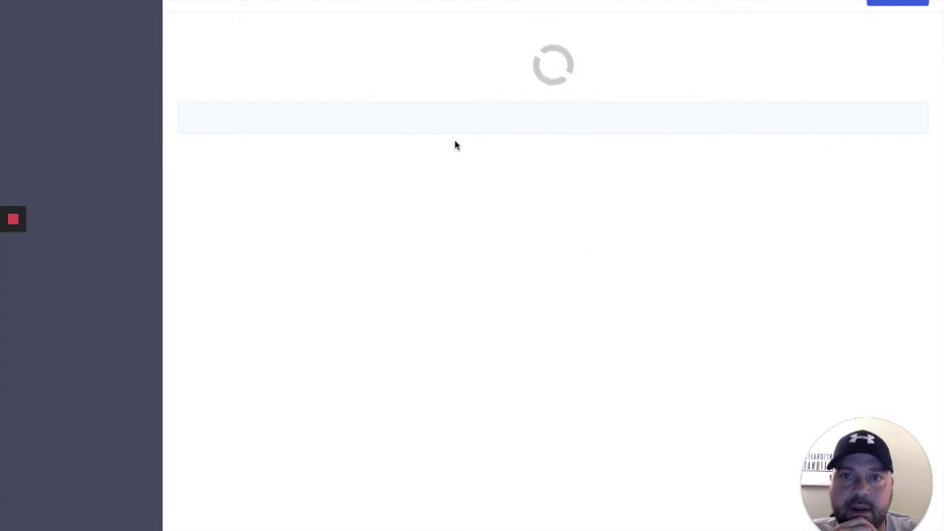
Add the recommended Customers and Newsletter lists.
{"action": "left_click", "coordinate": [892, 4]}
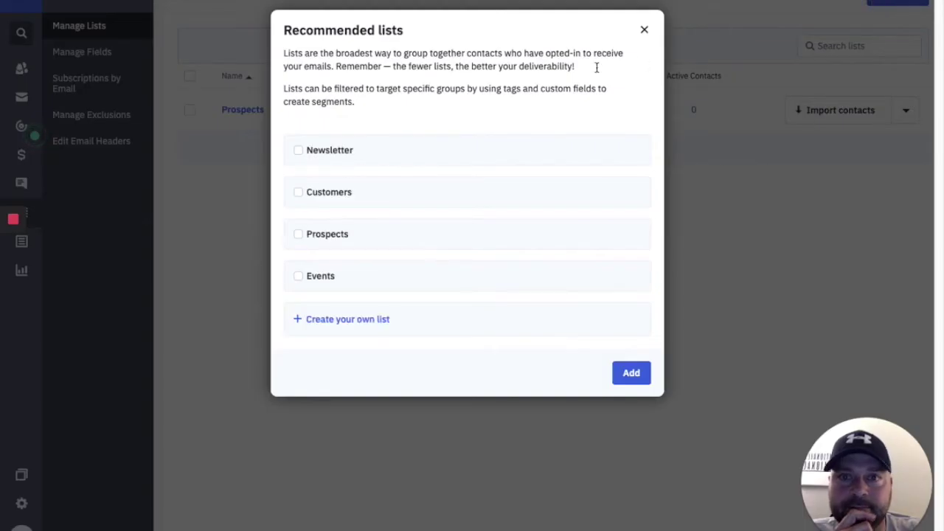
{"action": "left_click", "coordinate": [301, 192]}
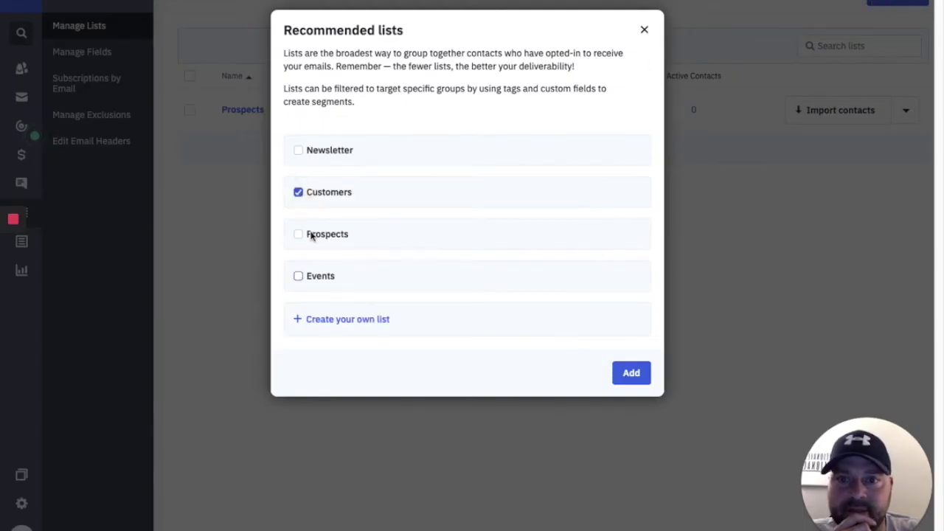
{"action": "left_click", "coordinate": [298, 150]}
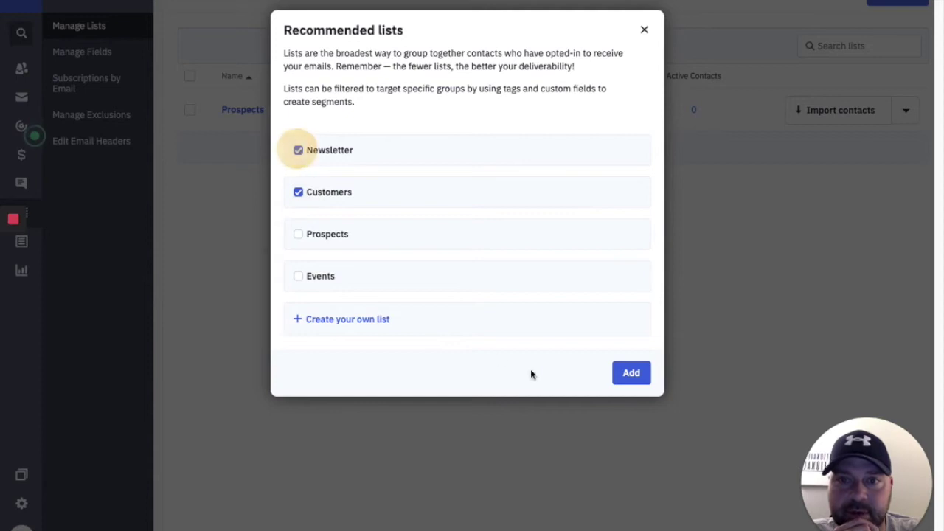
{"action": "left_click", "coordinate": [625, 376]}
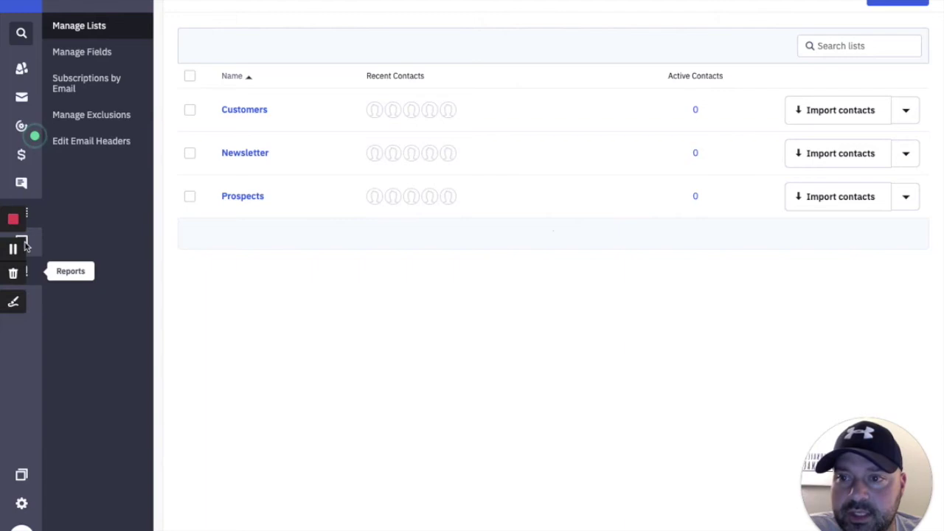
In Forms, dismiss the announcement and start a new form named Sample.
{"action": "left_click", "coordinate": [38, 247]}
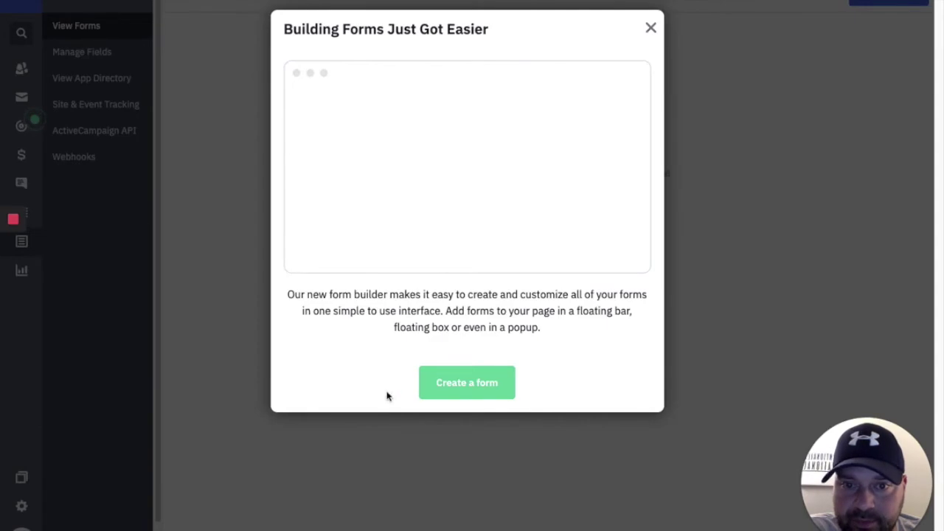
{"action": "left_click", "coordinate": [649, 28]}
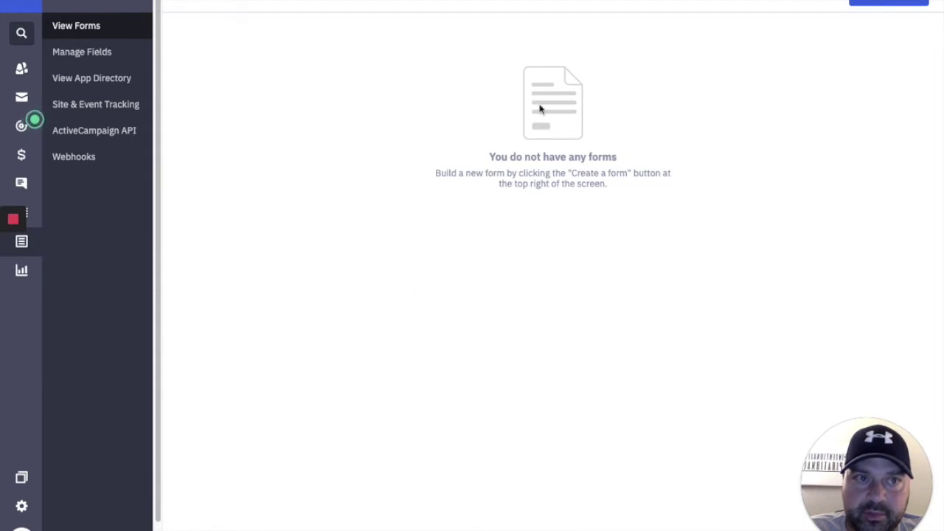
{"action": "left_click", "coordinate": [909, 6]}
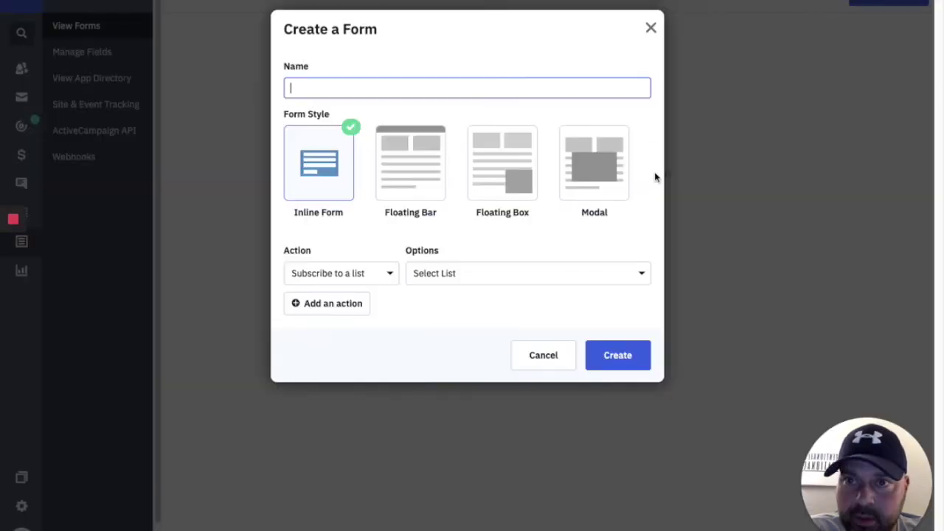
{"action": "type", "text": "Sample"}
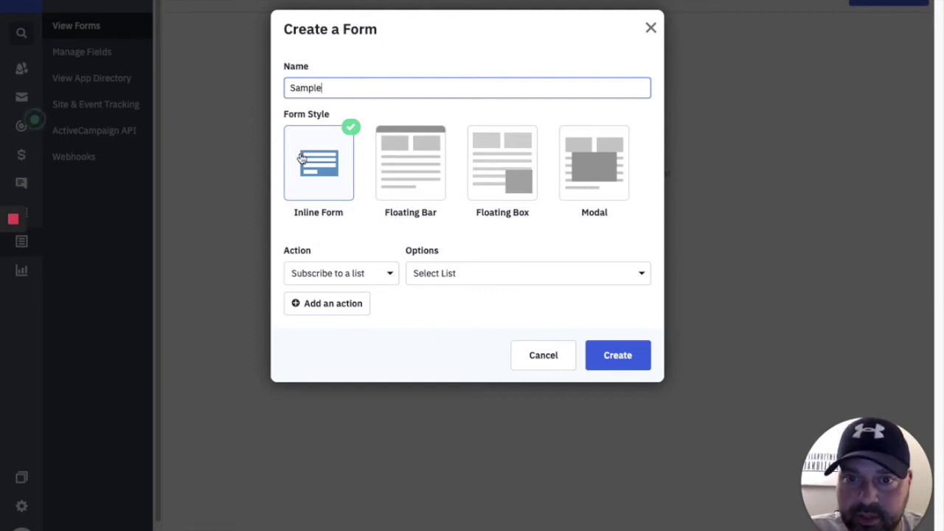
Set the form action to Subscribe to a list with the Newsletter list.
{"action": "left_click", "coordinate": [360, 275]}
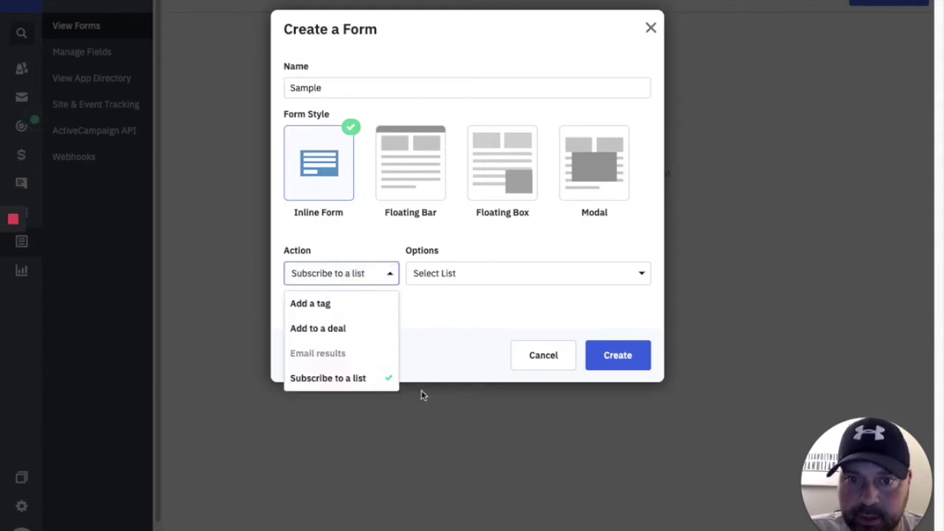
{"action": "left_click", "coordinate": [358, 379]}
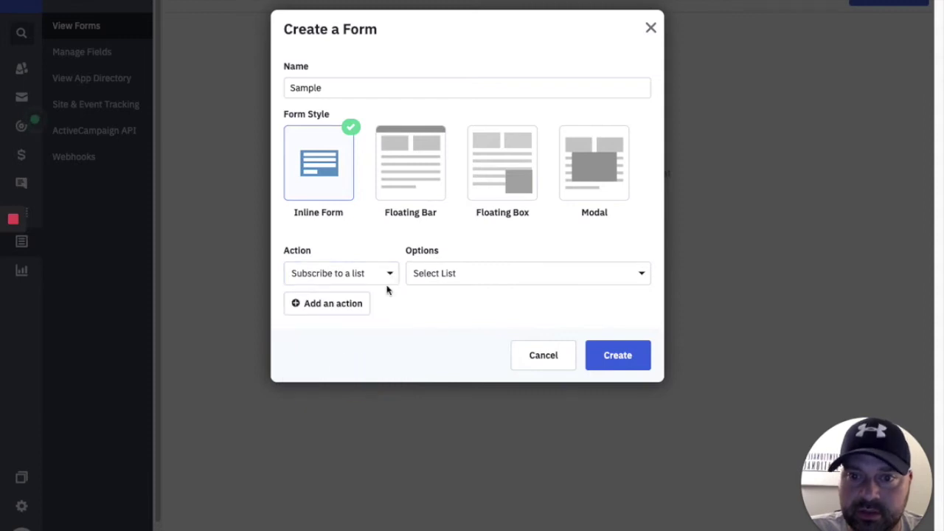
{"action": "left_click", "coordinate": [429, 274]}
{"action": "left_click", "coordinate": [438, 338]}
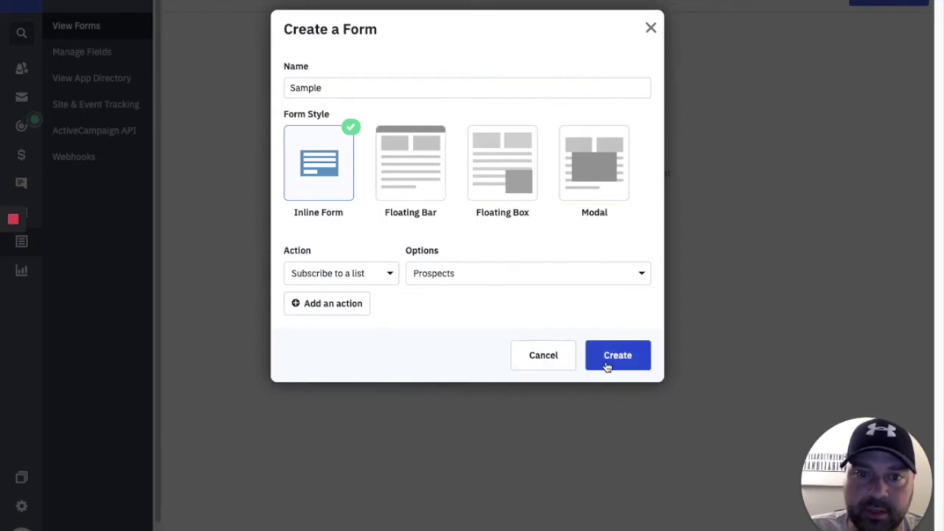
{"action": "left_click", "coordinate": [560, 270]}
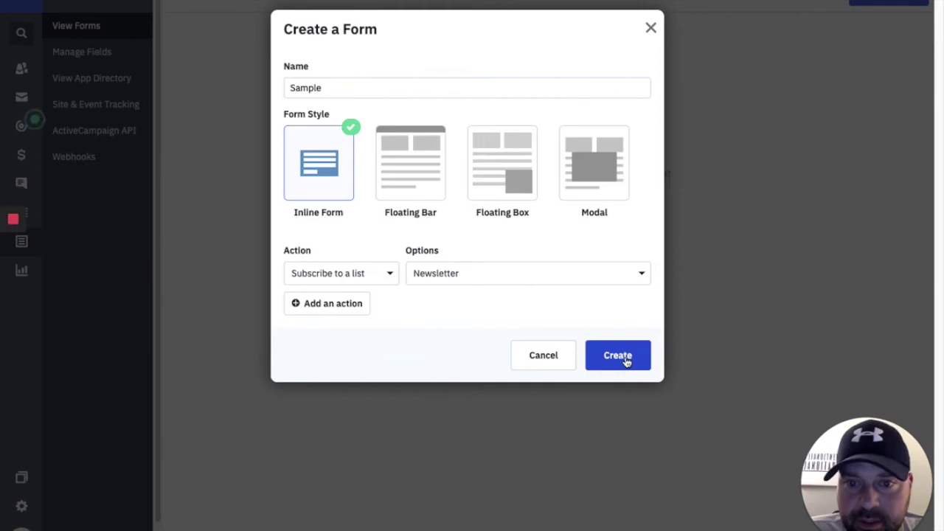
Create the Sample form and review its Style and Options panels.
{"action": "left_click", "coordinate": [625, 360]}
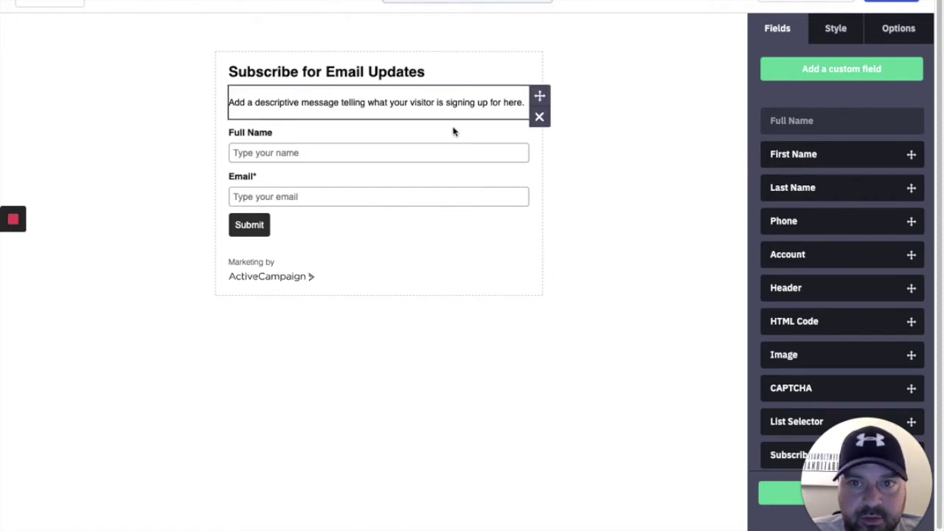
{"action": "left_click", "coordinate": [832, 30]}
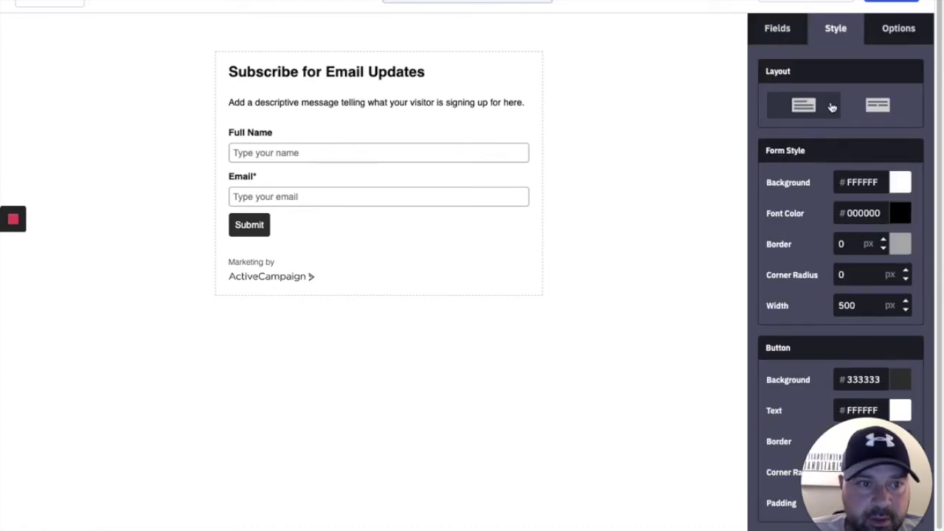
{"action": "left_click_drag", "start_coordinate": [851, 457], "coordinate": [44, 453]}
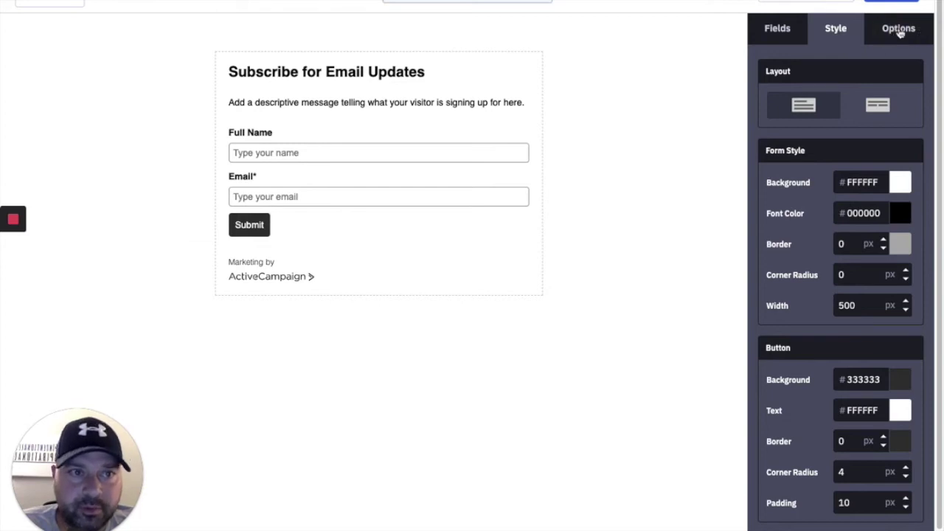
{"action": "left_click", "coordinate": [900, 31]}
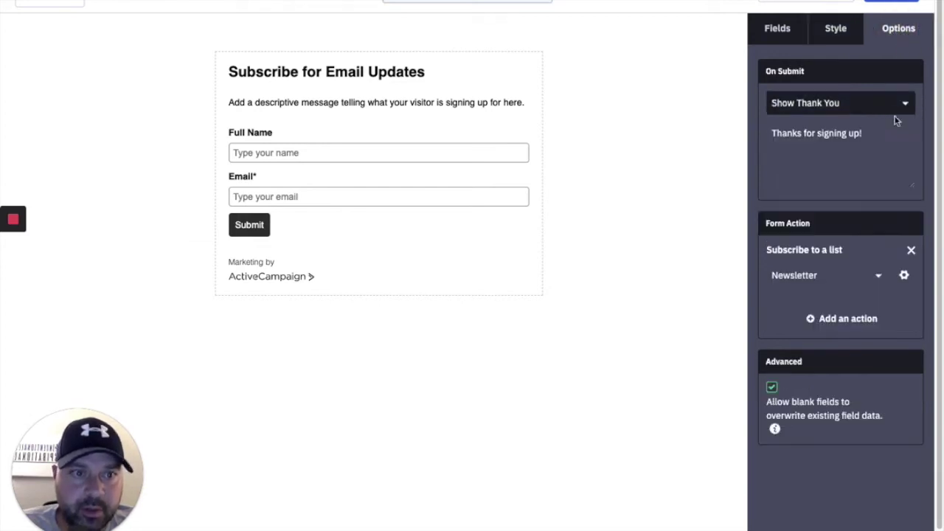
Turn Opt-in Confirmation off for the Newsletter list and save the action.
{"action": "left_click", "coordinate": [904, 275]}
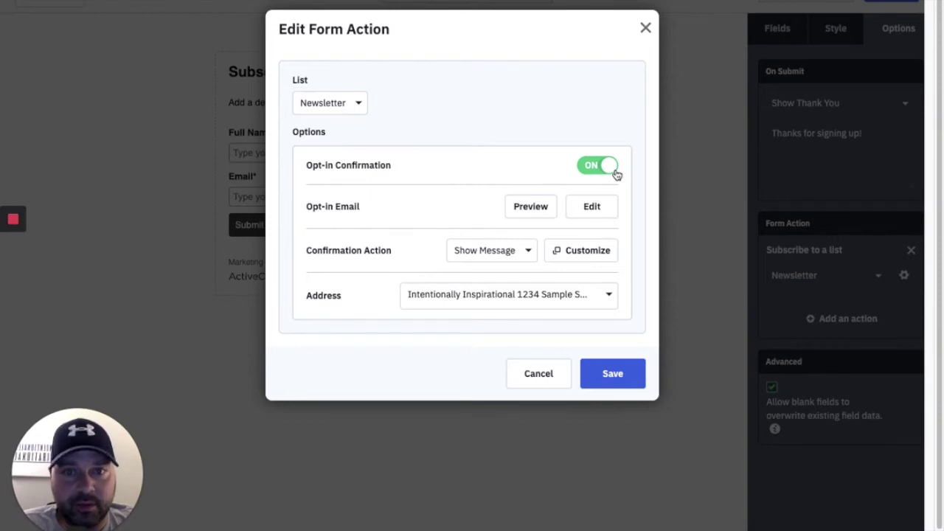
{"action": "left_click", "coordinate": [605, 168]}
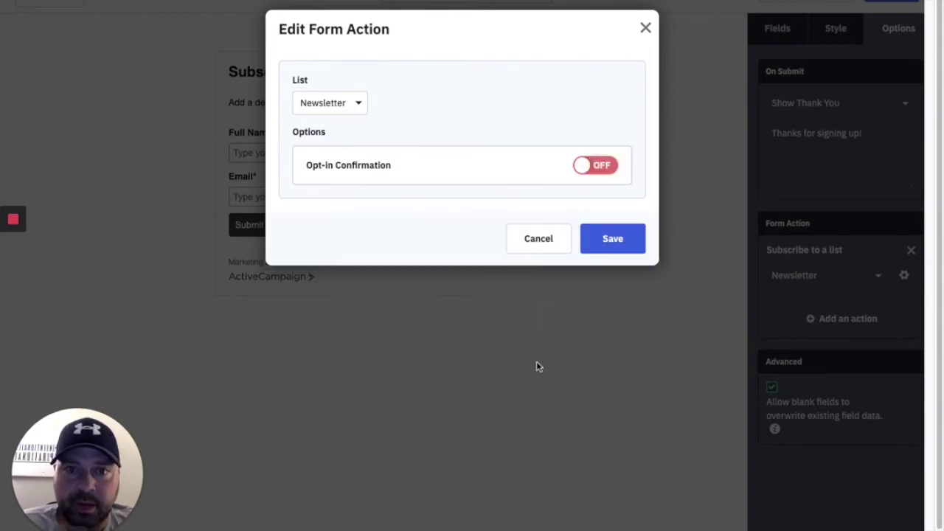
{"action": "left_click", "coordinate": [619, 243]}
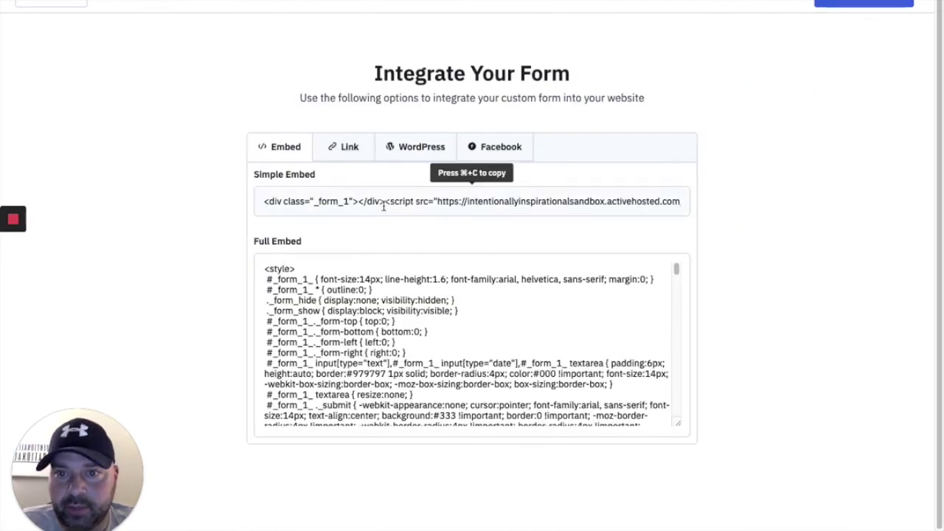
View the Sample form's share link, then close the form integration page.
{"action": "left_click", "coordinate": [348, 149]}
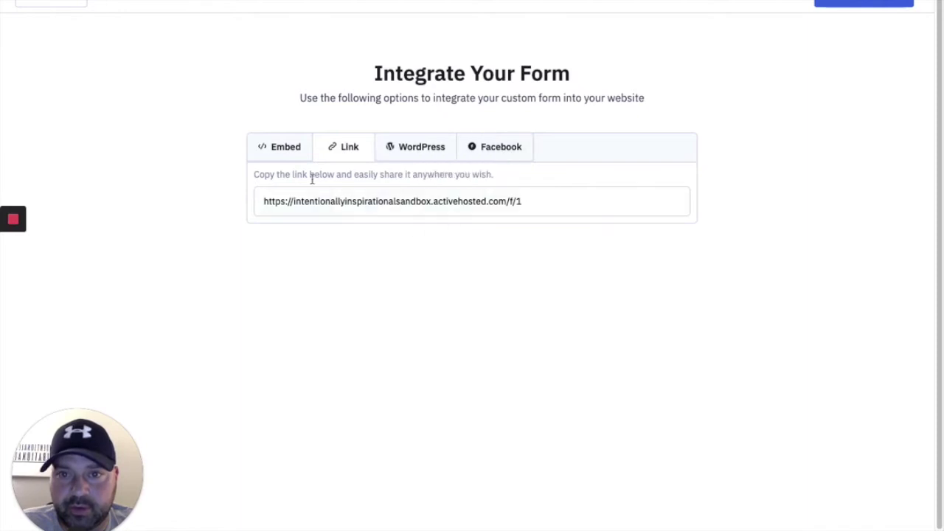
{"action": "left_click", "coordinate": [864, 3]}
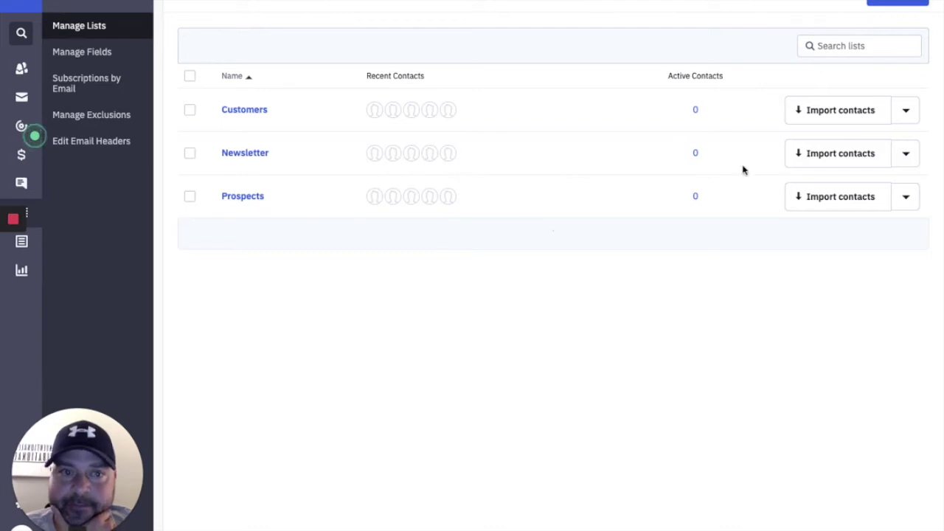
Load Master Spreadsheet - Idaho.csv from Downloads as a contact import into the Newsletter list.
{"action": "left_click", "coordinate": [825, 163]}
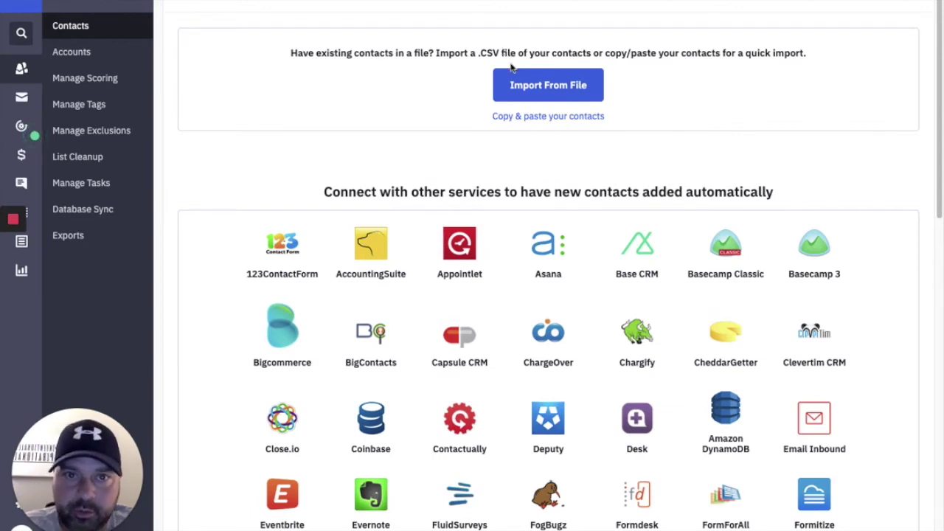
{"action": "left_click", "coordinate": [549, 87]}
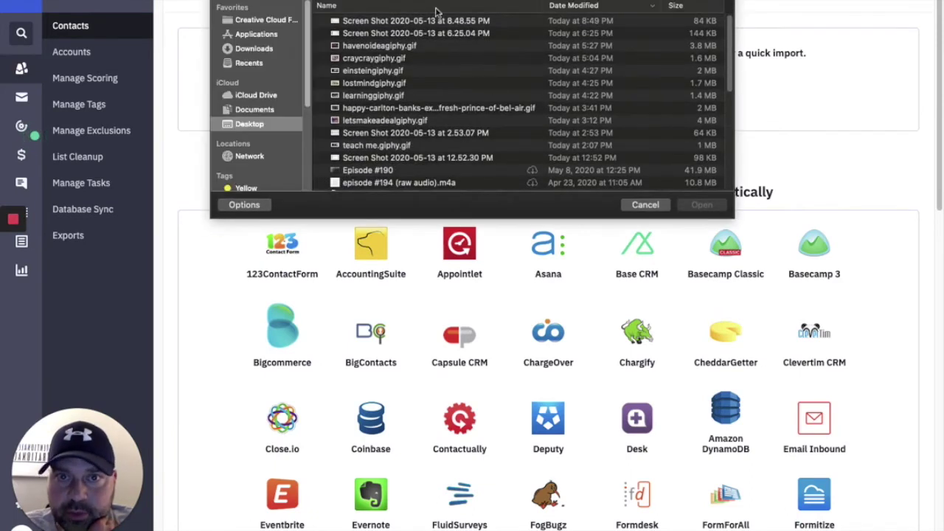
{"action": "scroll", "coordinate": [425, 111], "scroll_direction": "down", "scroll_amount": 1}
{"action": "scroll", "coordinate": [426, 114], "scroll_direction": "down", "scroll_amount": 5}
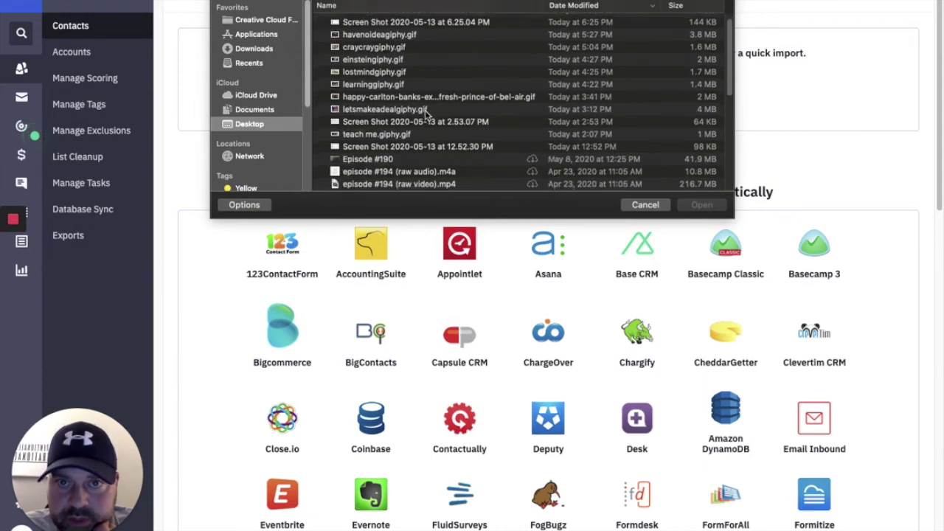
{"action": "scroll", "coordinate": [427, 114], "scroll_direction": "down", "scroll_amount": 3}
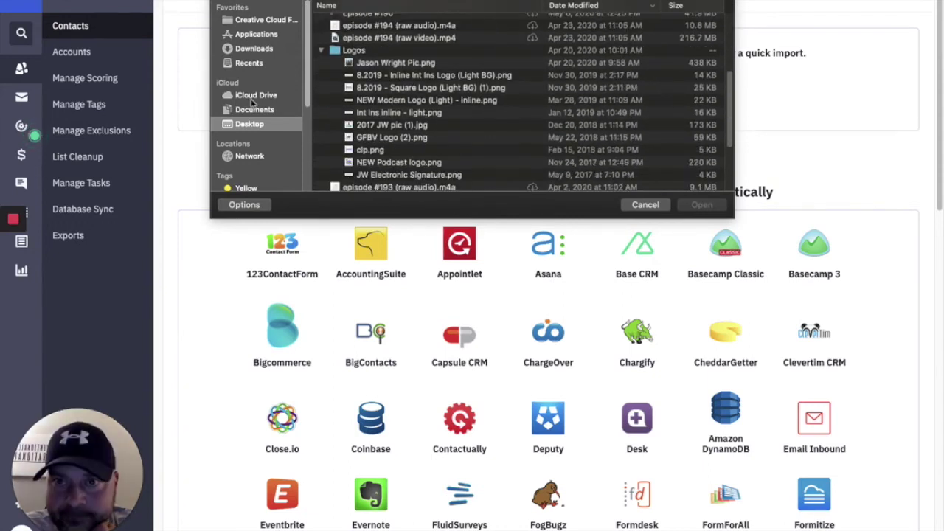
{"action": "left_click", "coordinate": [251, 49]}
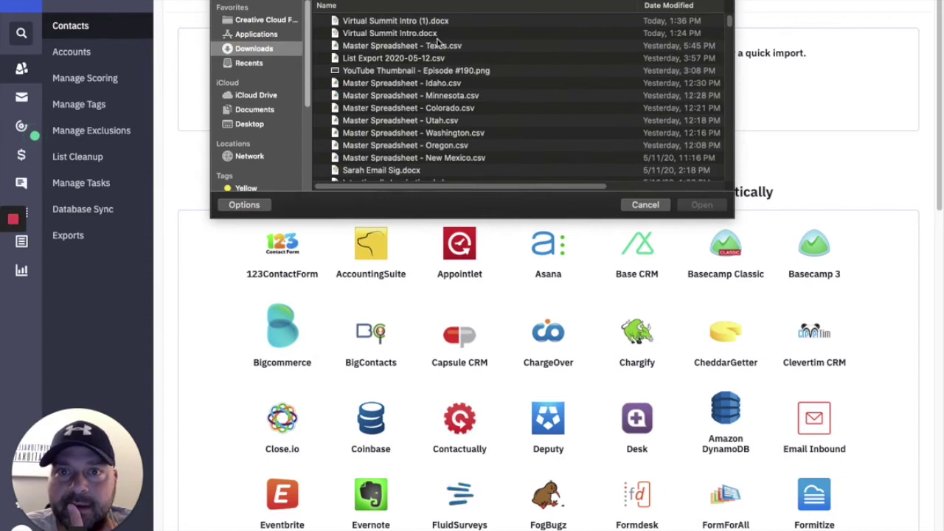
{"action": "left_click", "coordinate": [453, 84]}
{"action": "left_click", "coordinate": [697, 205]}
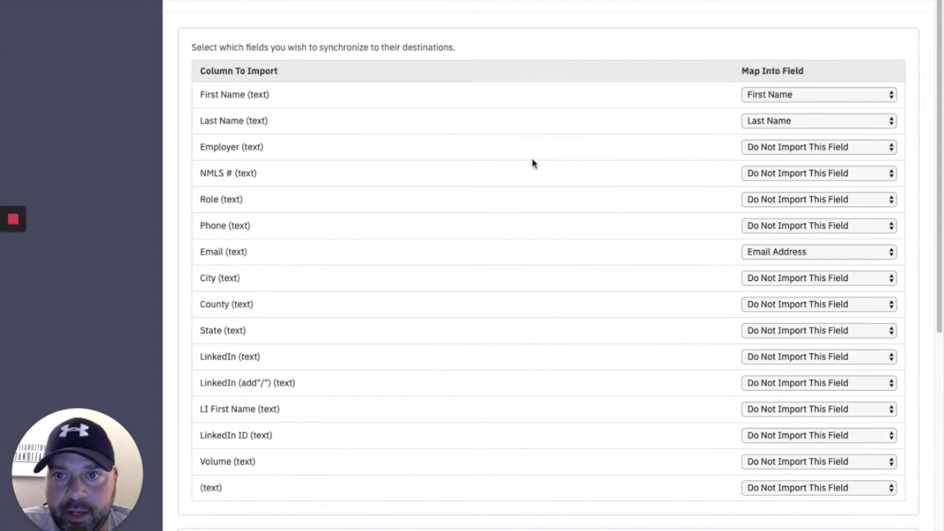
Check the Employer column's mapping options and leave it unmapped.
{"action": "scroll", "coordinate": [531, 155], "scroll_direction": "down", "scroll_amount": 5}
{"action": "scroll", "coordinate": [404, 149], "scroll_direction": "up", "scroll_amount": 5}
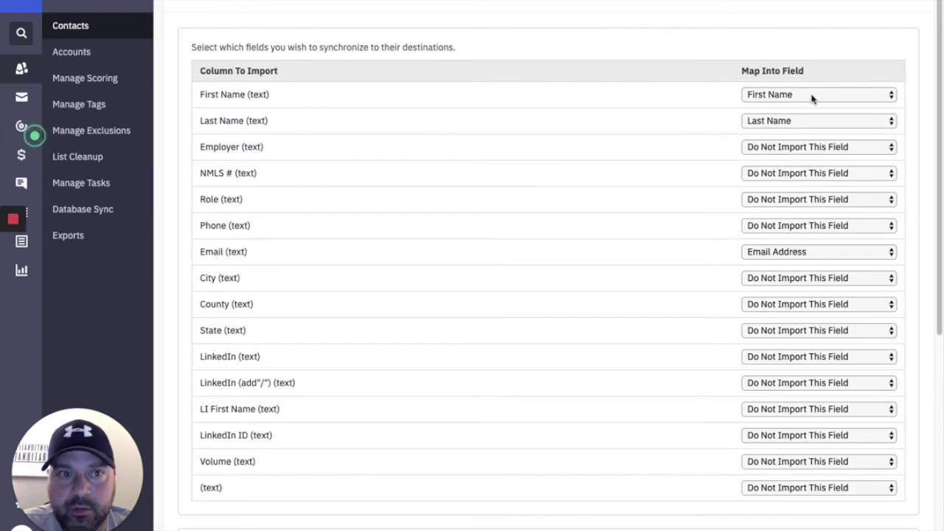
{"action": "left_click", "coordinate": [794, 151]}
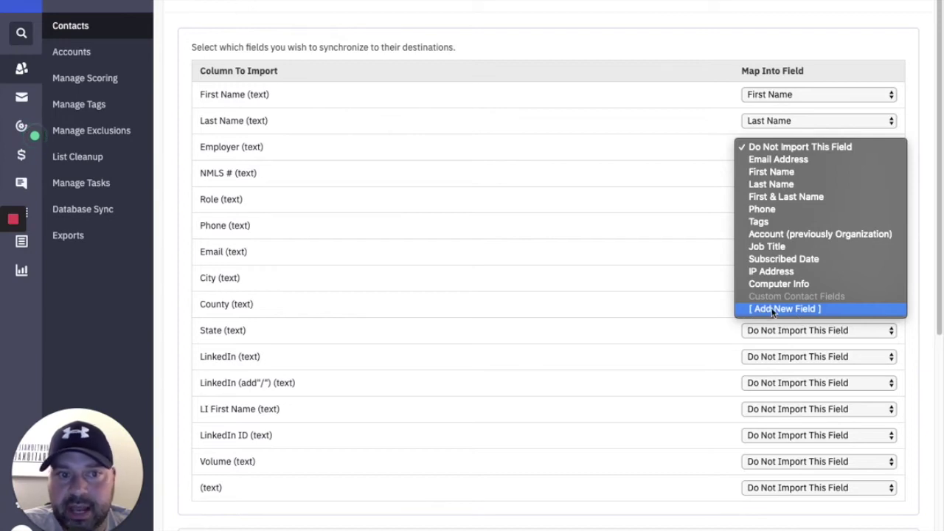
{"action": "left_click", "coordinate": [621, 46]}
{"action": "scroll", "coordinate": [586, 103], "scroll_direction": "down", "scroll_amount": 8}
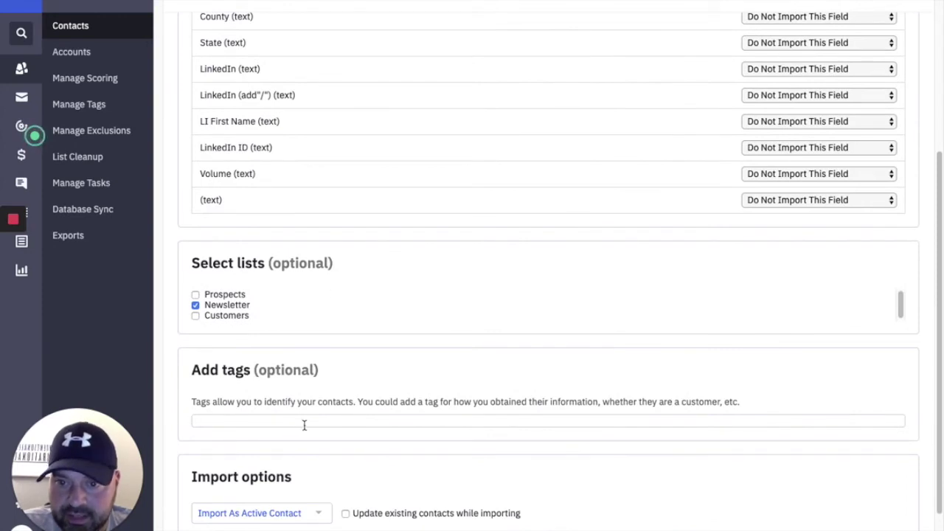
{"action": "scroll", "coordinate": [246, 433], "scroll_direction": "down", "scroll_amount": 2}
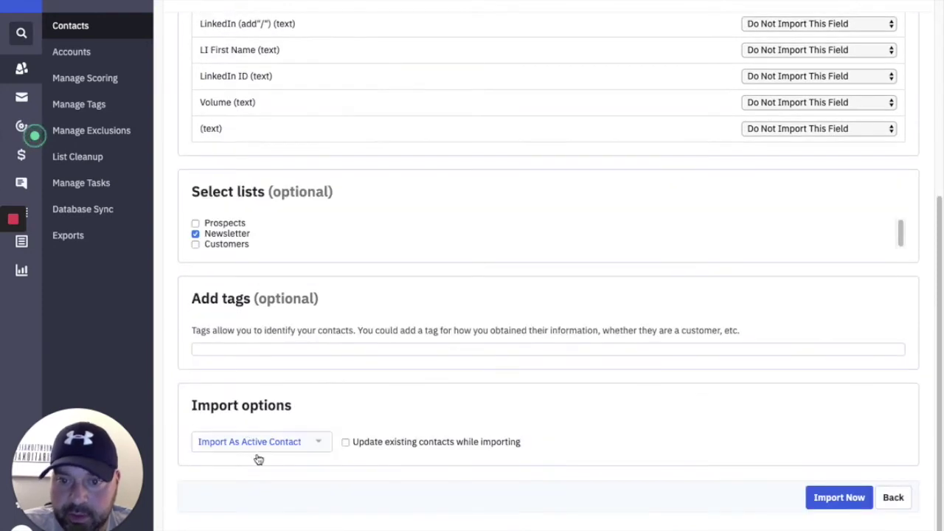
Turn Update existing contacts on and back off, then back out of the import.
{"action": "left_click", "coordinate": [824, 501]}
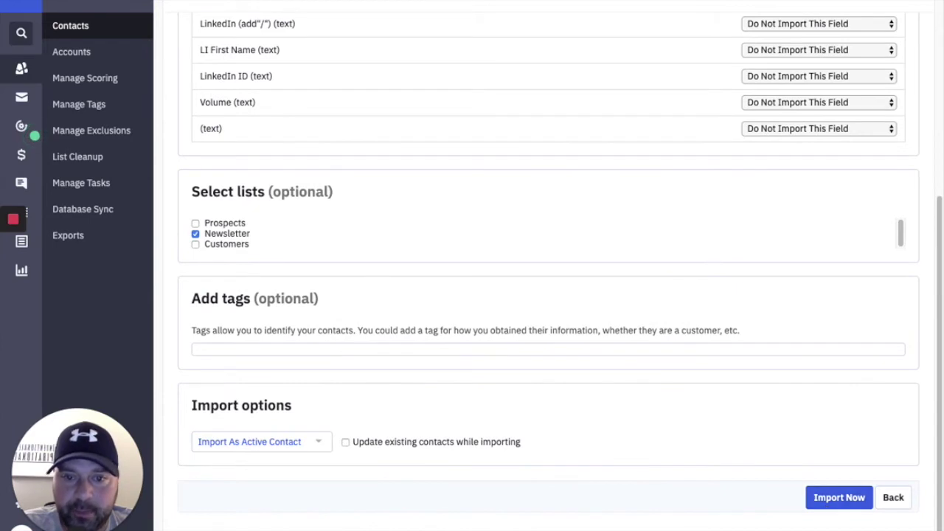
{"action": "left_click", "coordinate": [345, 443]}
{"action": "scroll", "coordinate": [369, 520], "scroll_direction": "down", "scroll_amount": 1}
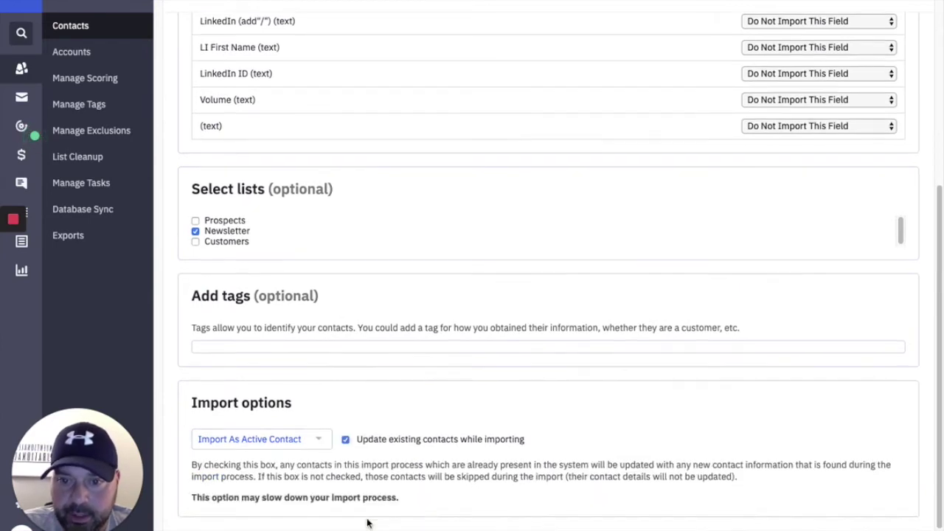
{"action": "scroll", "coordinate": [368, 520], "scroll_direction": "down", "scroll_amount": 1}
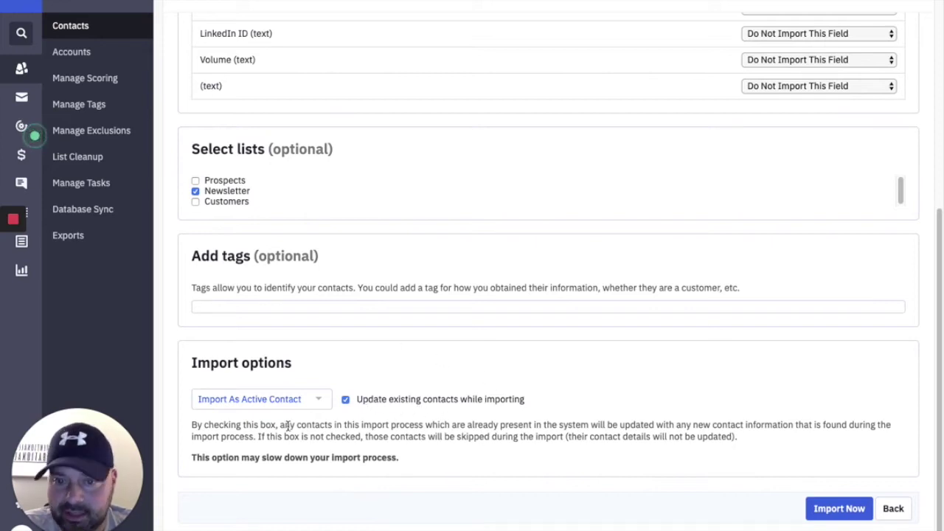
{"action": "left_click", "coordinate": [345, 399]}
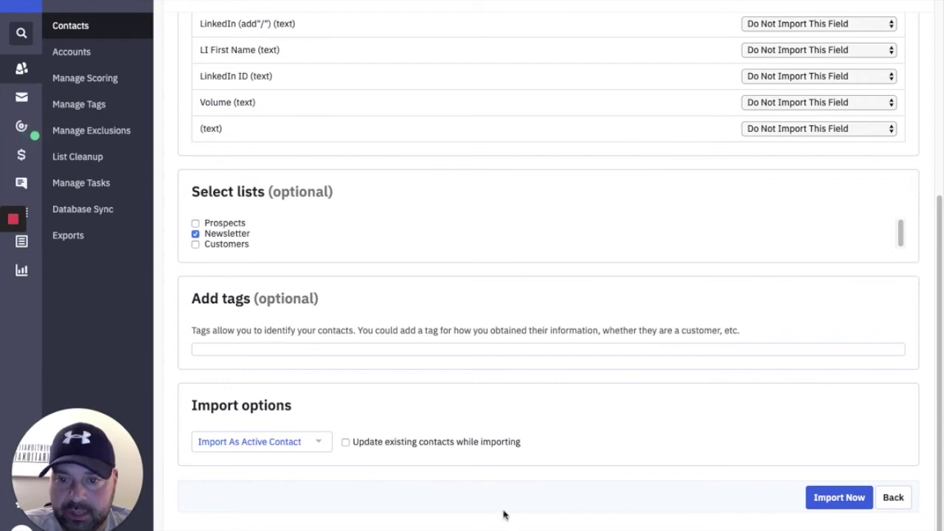
{"action": "scroll", "coordinate": [463, 465], "scroll_direction": "up", "scroll_amount": 5}
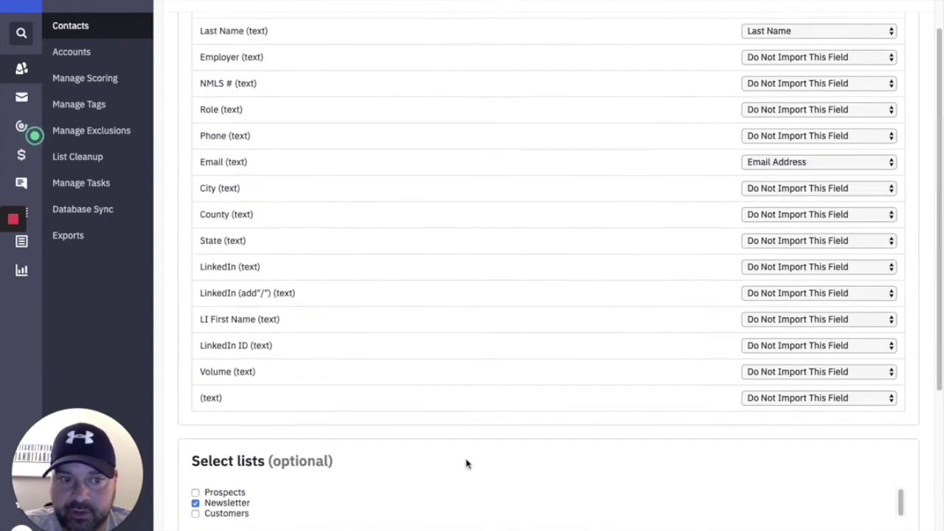
{"action": "scroll", "coordinate": [466, 461], "scroll_direction": "down", "scroll_amount": 5}
{"action": "left_click", "coordinate": [901, 497]}
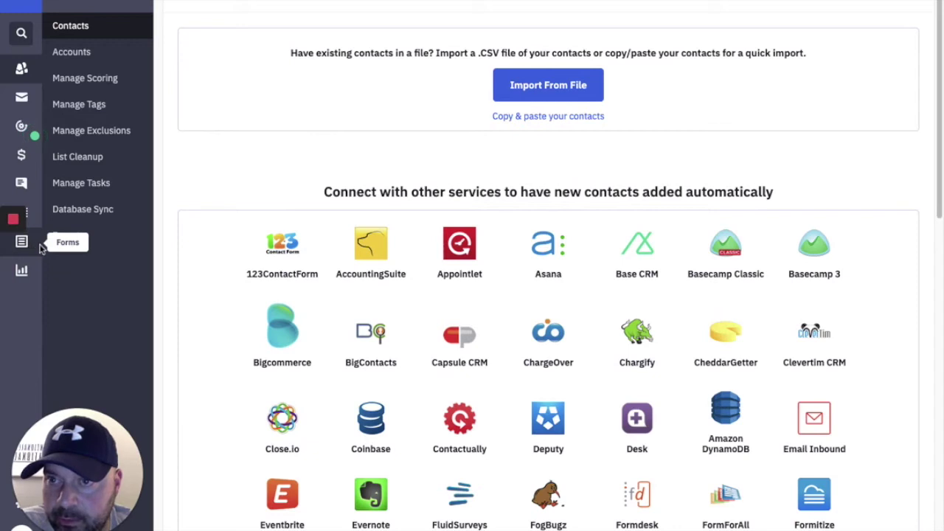
Go to Forms > Manage Fields, view the Accounts fields, then return to the Contacts fields.
{"action": "left_click", "coordinate": [30, 248]}
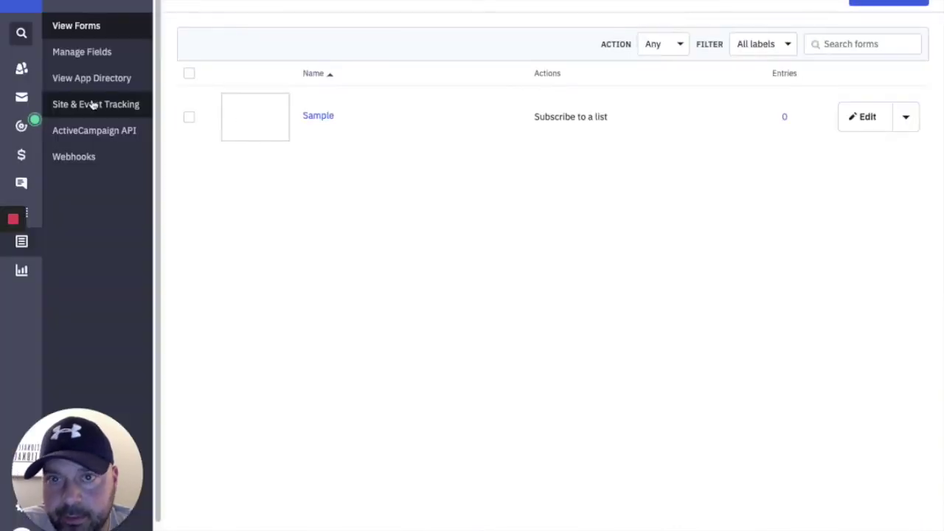
{"action": "left_click", "coordinate": [89, 55]}
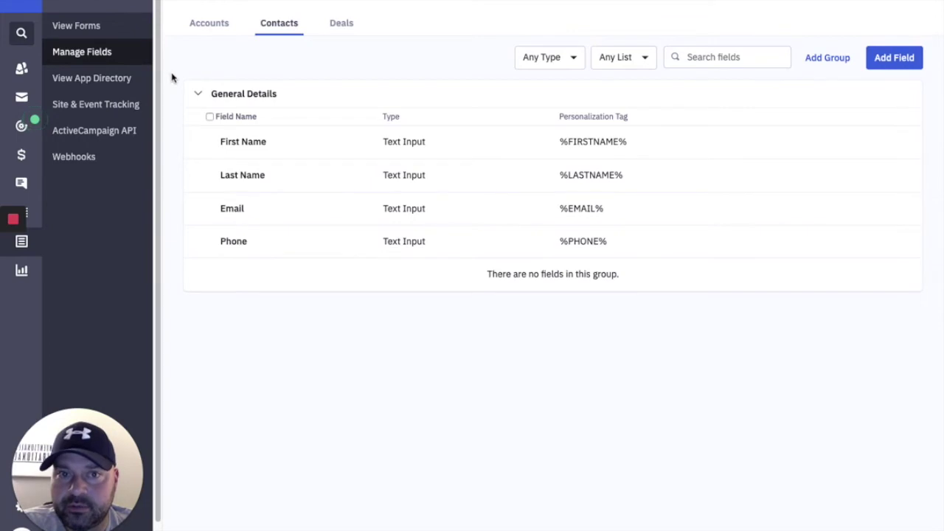
{"action": "left_click", "coordinate": [216, 26]}
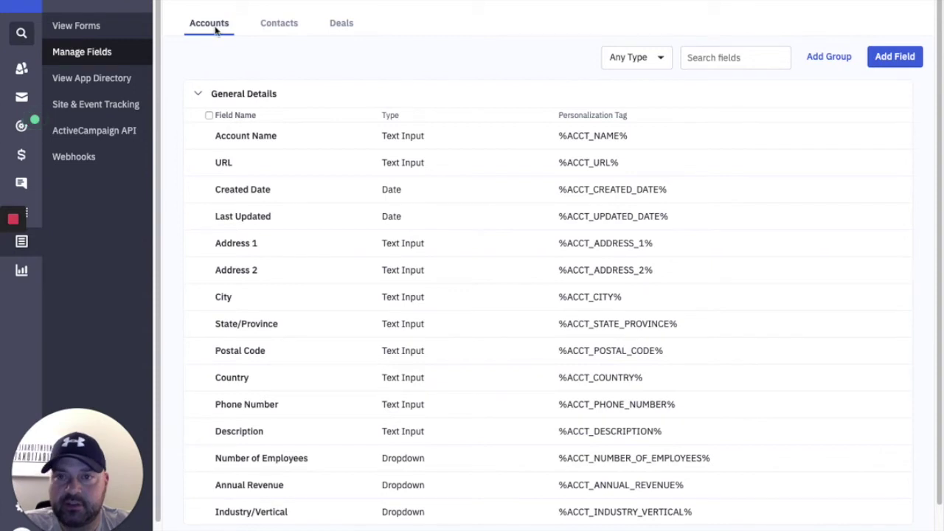
{"action": "left_click", "coordinate": [283, 28]}
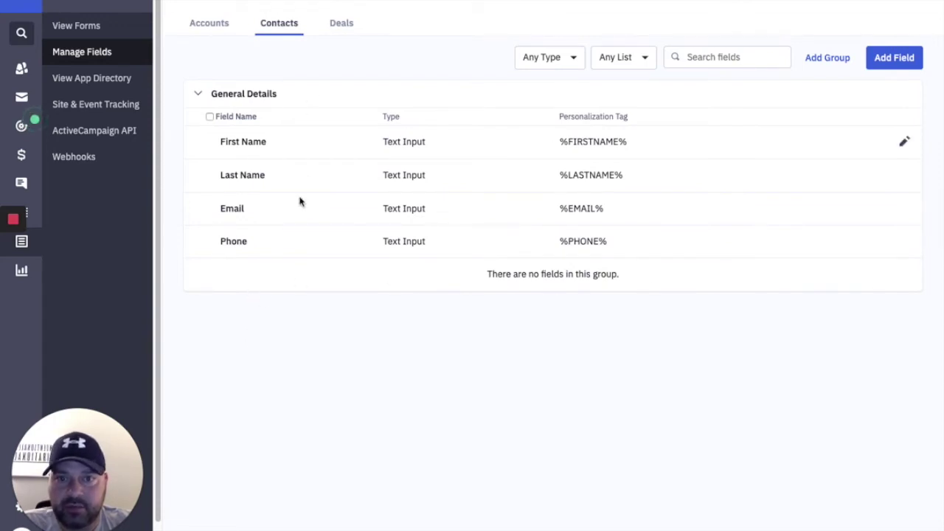
Begin a new Text Input contact field, discard it, and go to Campaigns.
{"action": "left_click", "coordinate": [884, 58]}
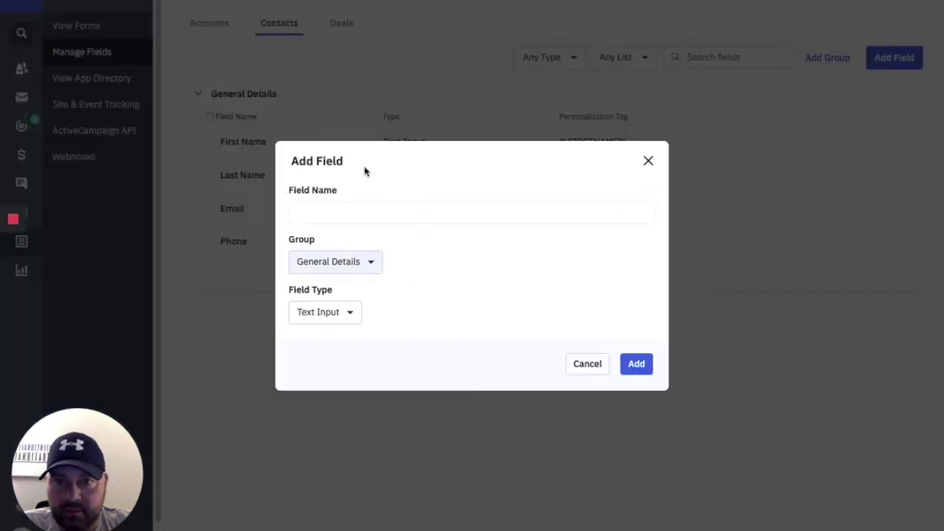
{"action": "left_click", "coordinate": [343, 314]}
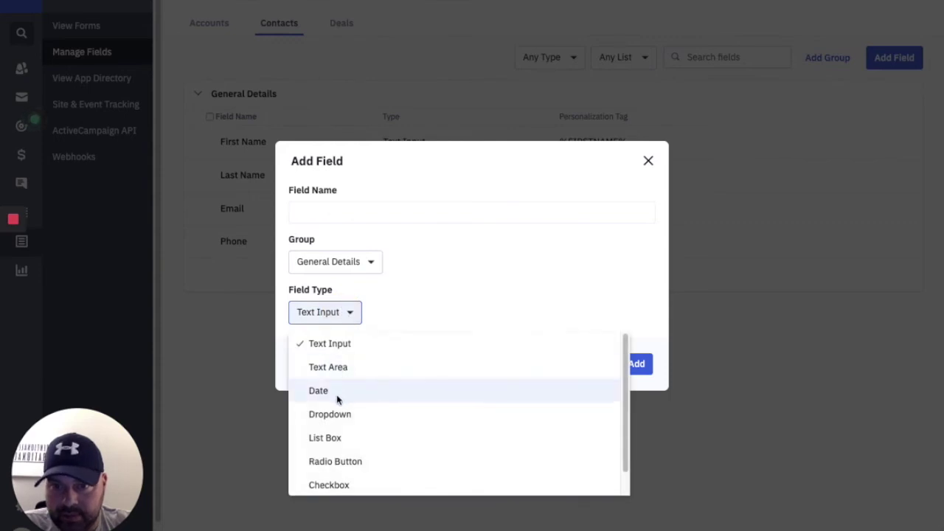
{"action": "scroll", "coordinate": [337, 398], "scroll_direction": "down", "scroll_amount": 1}
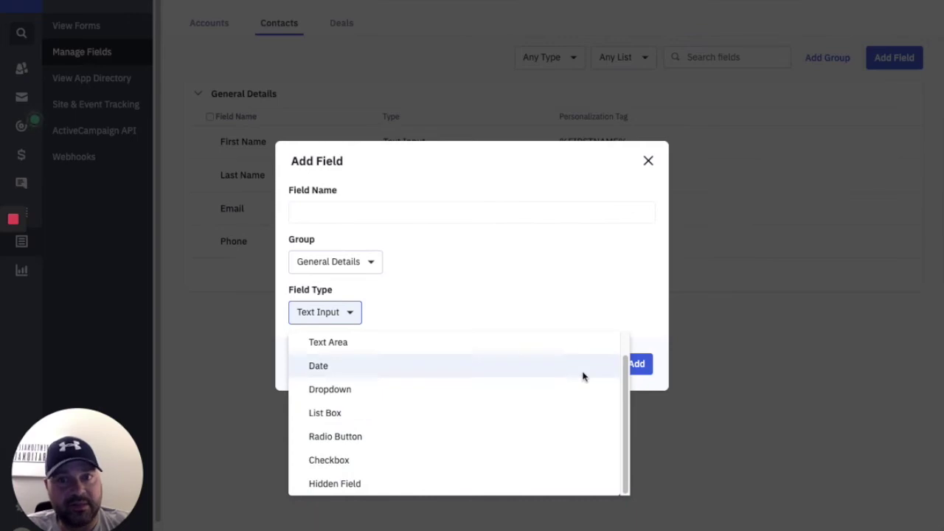
{"action": "left_click", "coordinate": [664, 343]}
{"action": "left_click", "coordinate": [650, 163]}
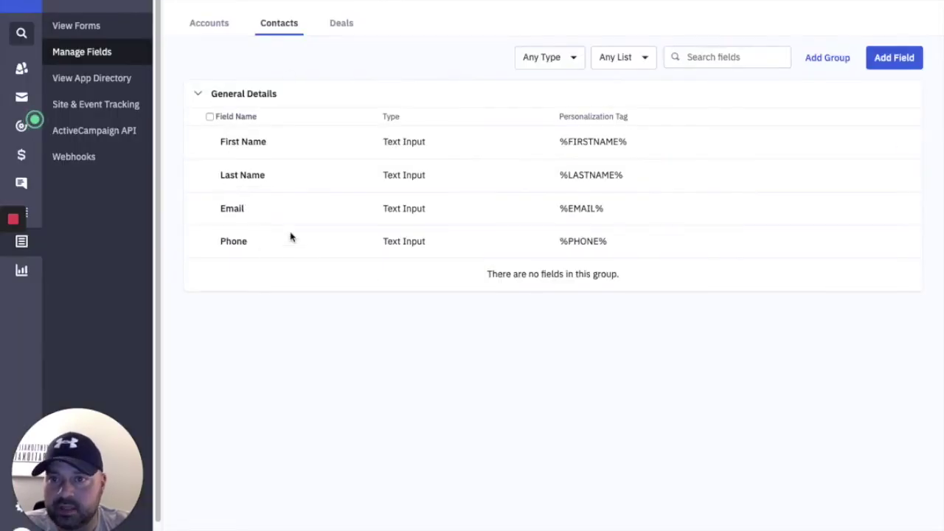
{"action": "left_click", "coordinate": [21, 103]}
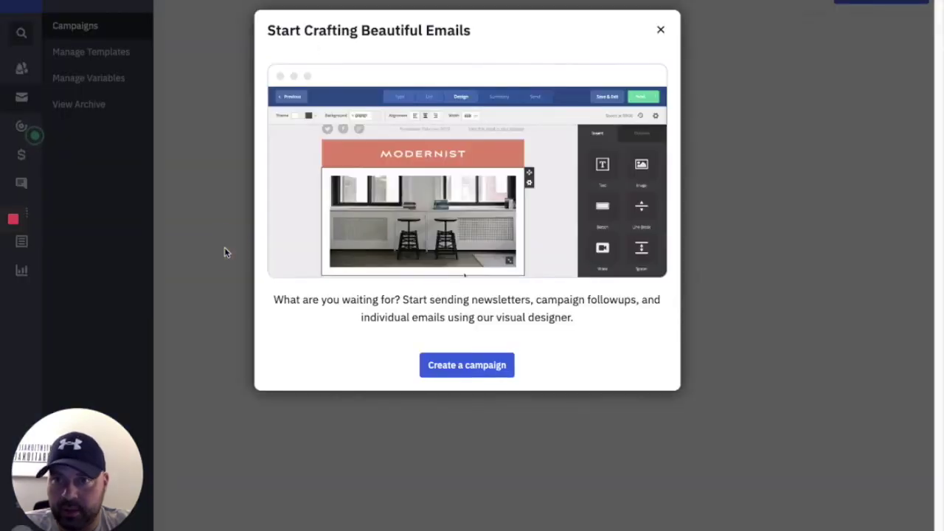
Dismiss the campaigns intro, open Manage Templates, and cancel creating a new template.
{"action": "left_click", "coordinate": [225, 252]}
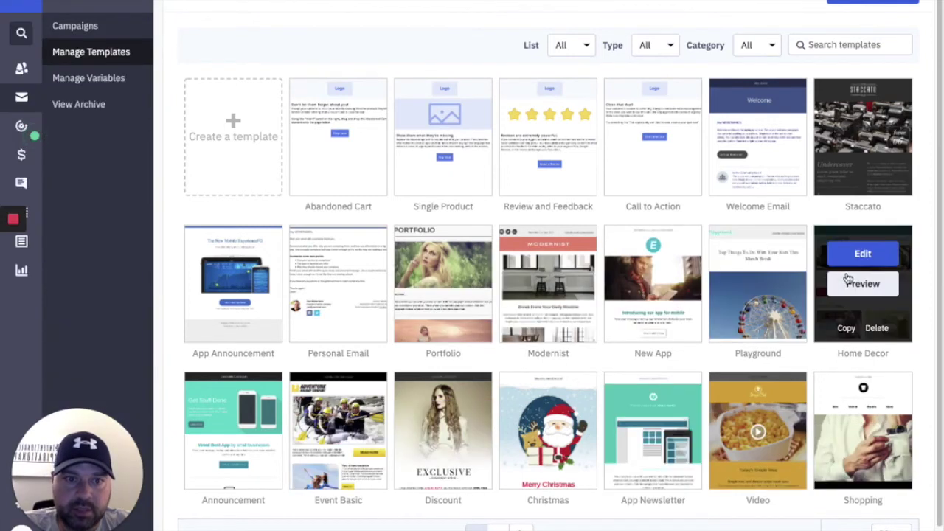
{"action": "mouse_move", "coordinate": [538, 248]}
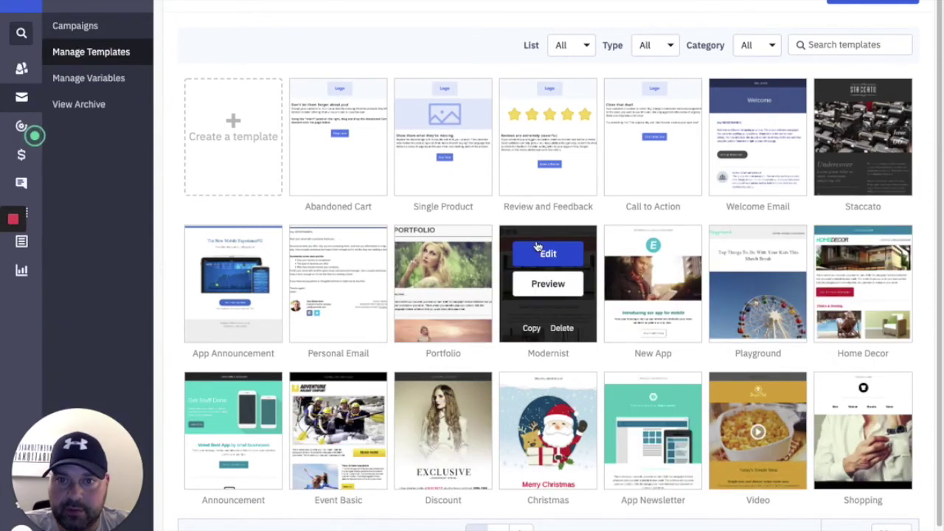
{"action": "left_click", "coordinate": [239, 157]}
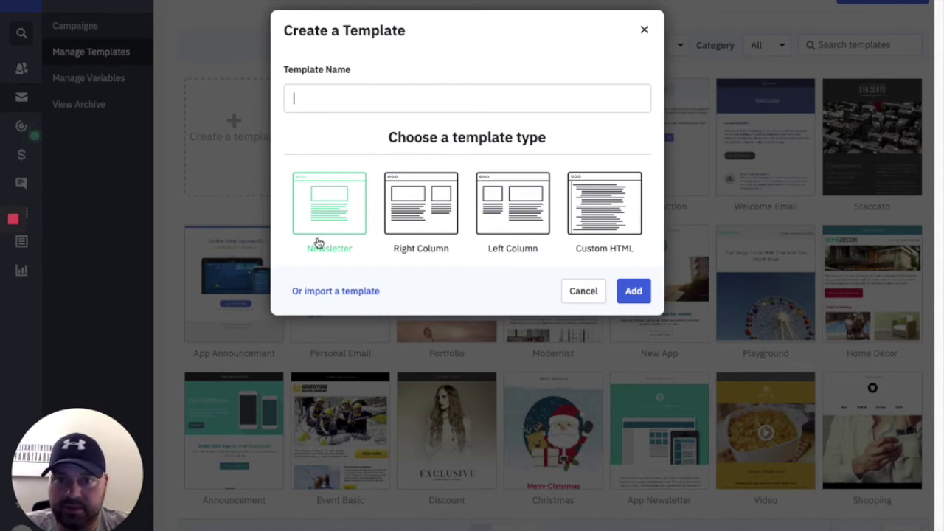
{"action": "left_click", "coordinate": [569, 292]}
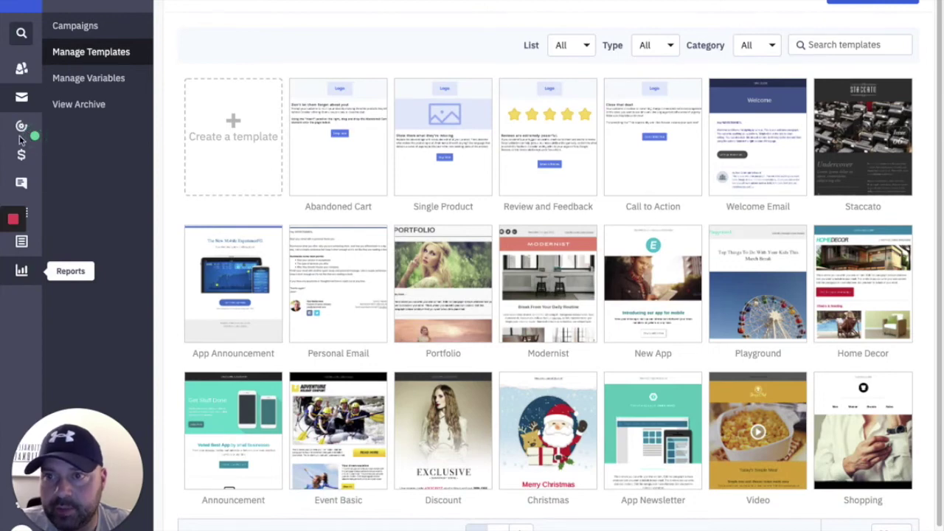
Create a new automation from the Part 1 - Engagement Tagging recipe.
{"action": "left_click", "coordinate": [22, 131]}
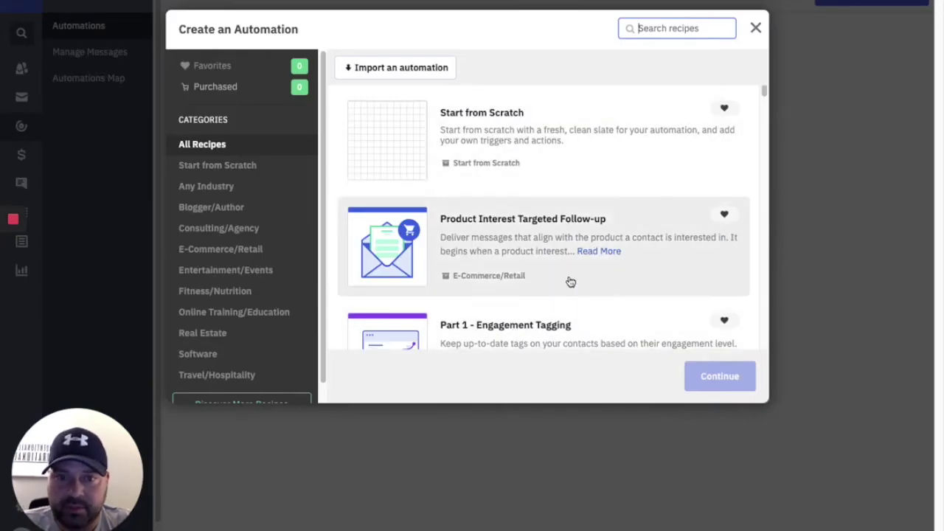
{"action": "scroll", "coordinate": [570, 279], "scroll_direction": "down", "scroll_amount": 5}
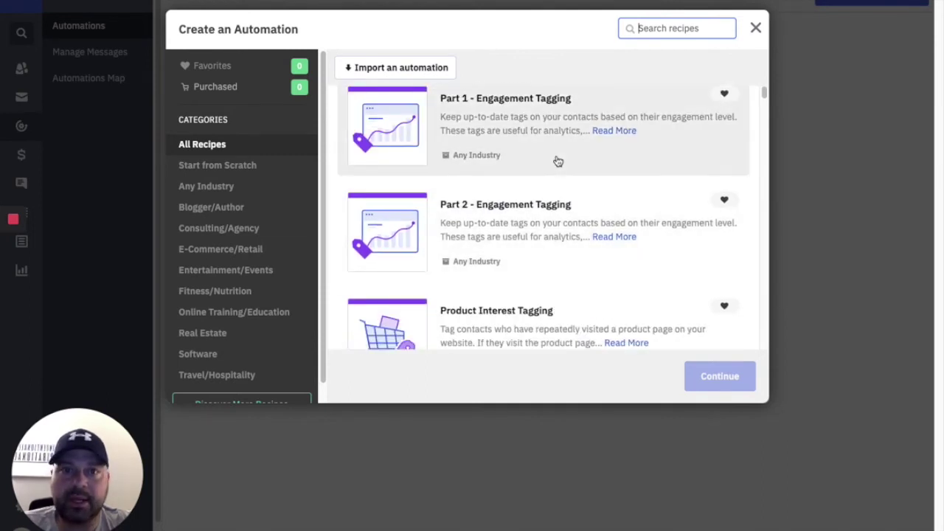
{"action": "left_click", "coordinate": [564, 121]}
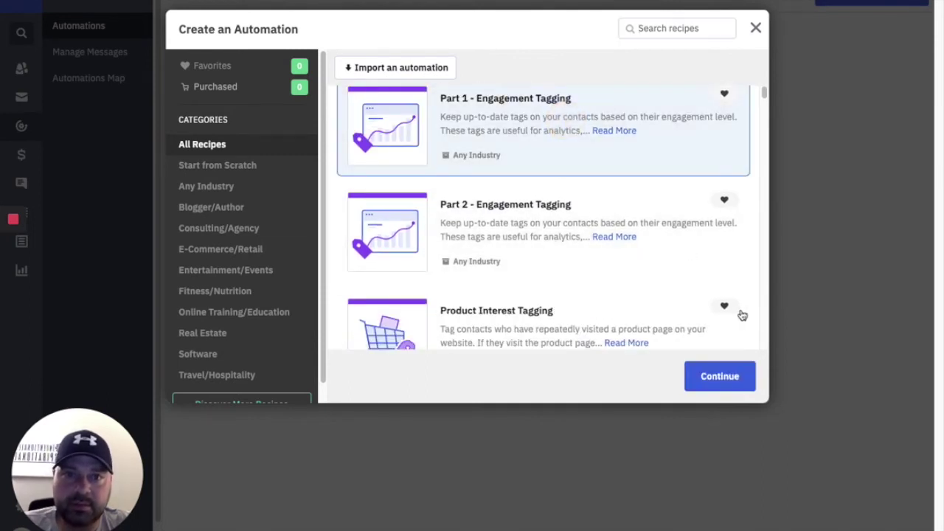
{"action": "left_click", "coordinate": [719, 387]}
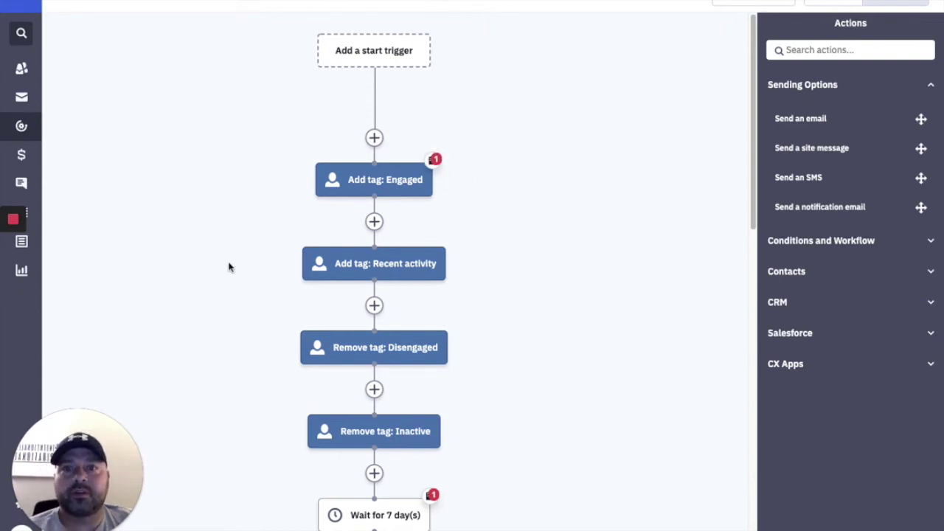
Change the 7-day wait step to 60 days.
{"action": "scroll", "coordinate": [515, 218], "scroll_direction": "down", "scroll_amount": 1}
{"action": "scroll", "coordinate": [507, 212], "scroll_direction": "down", "scroll_amount": 5}
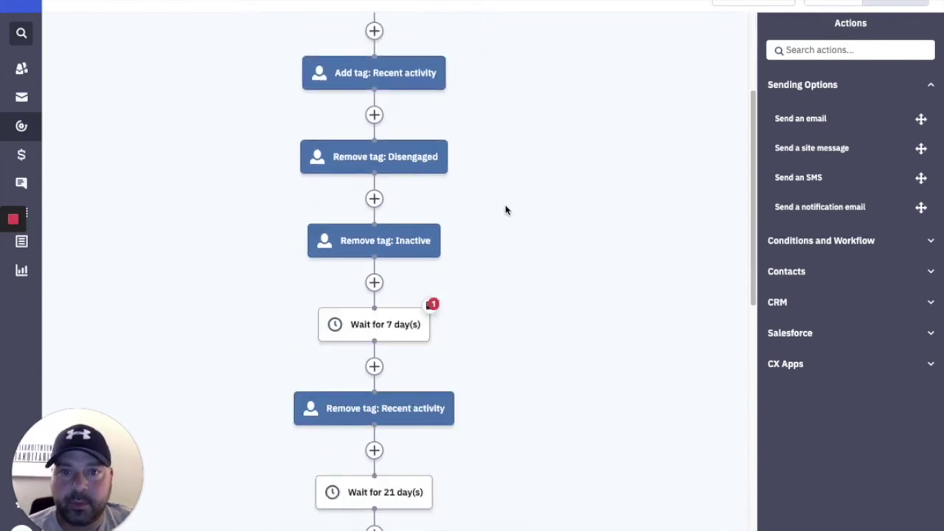
{"action": "scroll", "coordinate": [492, 201], "scroll_direction": "up", "scroll_amount": 3}
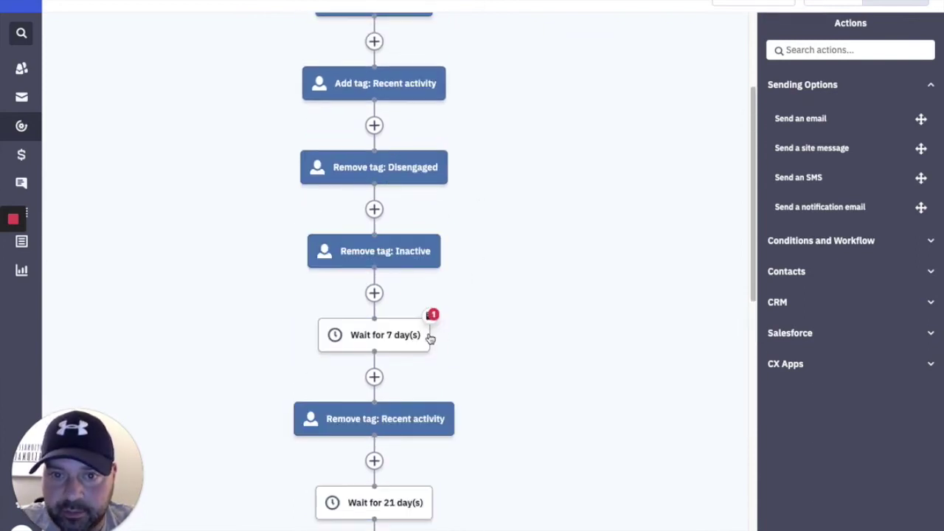
{"action": "left_click", "coordinate": [386, 335]}
{"action": "left_click", "coordinate": [370, 319]}
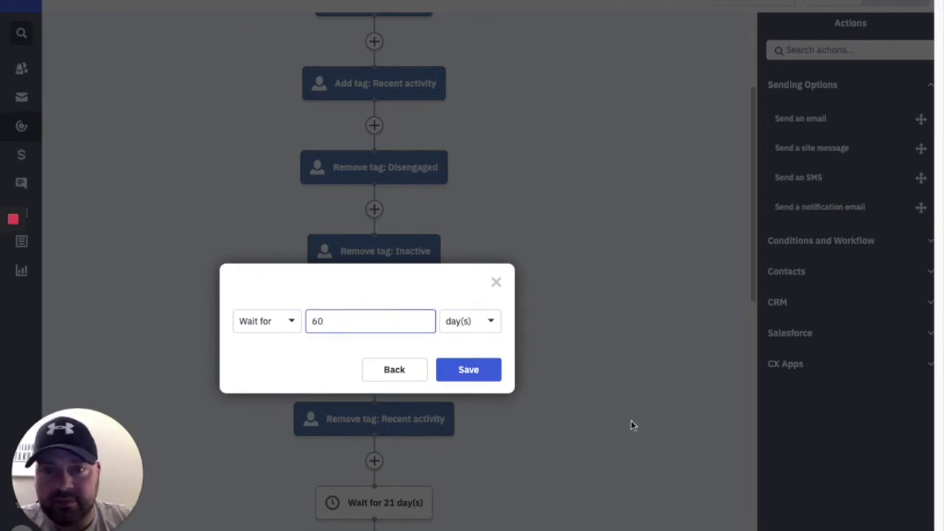
{"action": "left_click", "coordinate": [495, 370]}
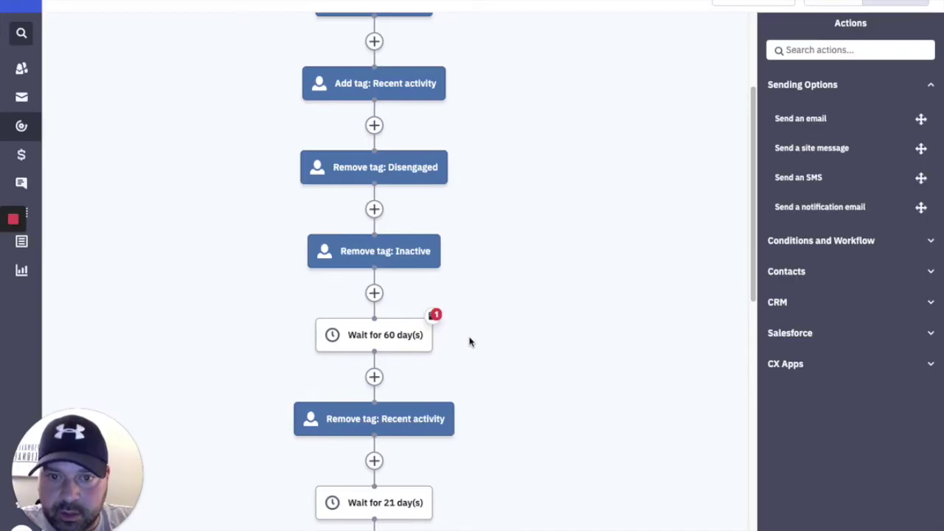
Change the 21-day wait step to 60 days.
{"action": "scroll", "coordinate": [430, 347], "scroll_direction": "down", "scroll_amount": 1}
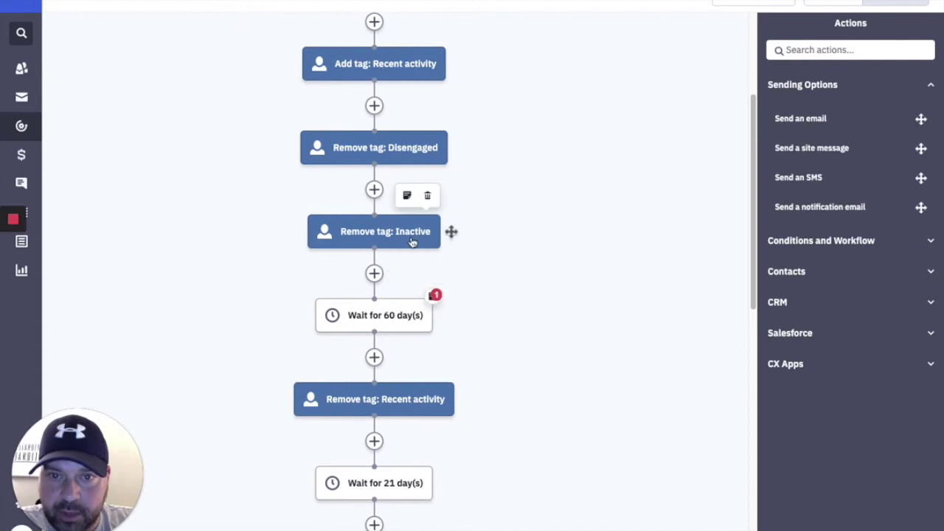
{"action": "scroll", "coordinate": [415, 242], "scroll_direction": "down", "scroll_amount": 1}
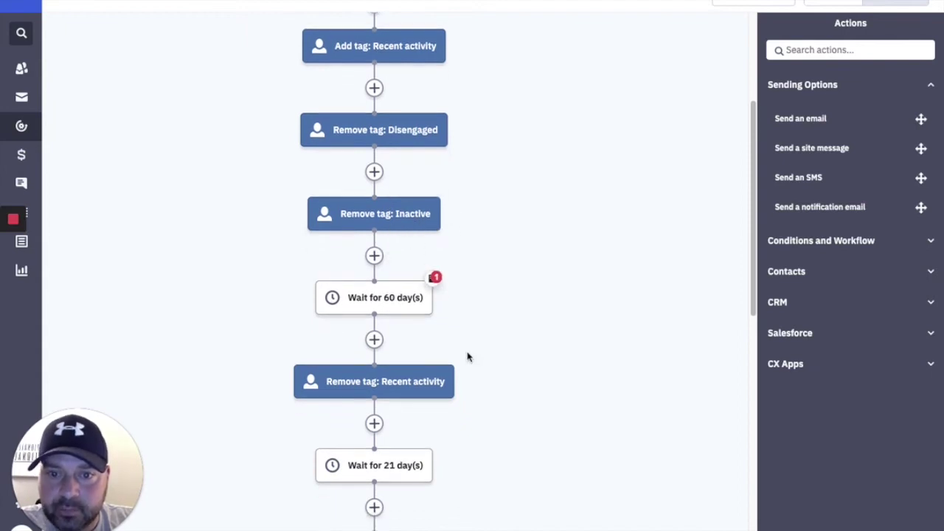
{"action": "scroll", "coordinate": [466, 358], "scroll_direction": "down", "scroll_amount": 1}
{"action": "scroll", "coordinate": [466, 358], "scroll_direction": "down", "scroll_amount": 1}
{"action": "scroll", "coordinate": [465, 345], "scroll_direction": "up", "scroll_amount": 5}
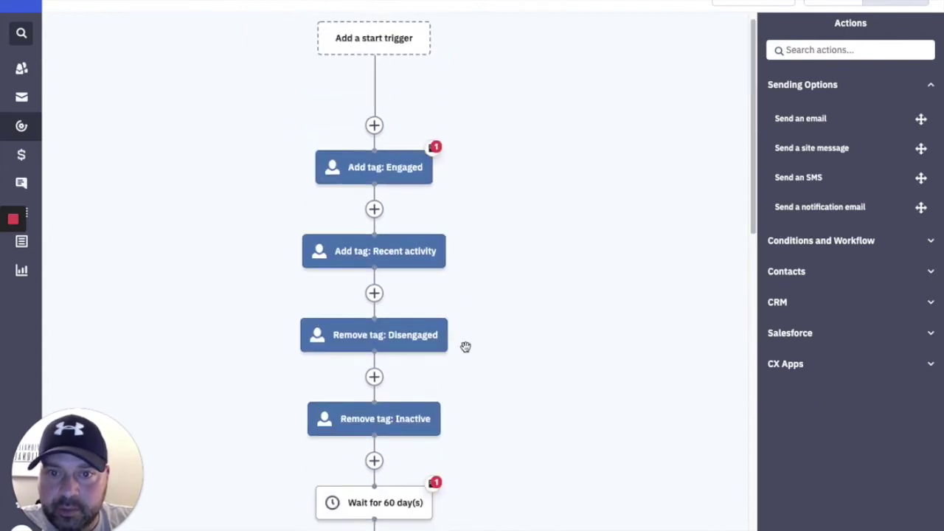
{"action": "scroll", "coordinate": [466, 351], "scroll_direction": "down", "scroll_amount": 6}
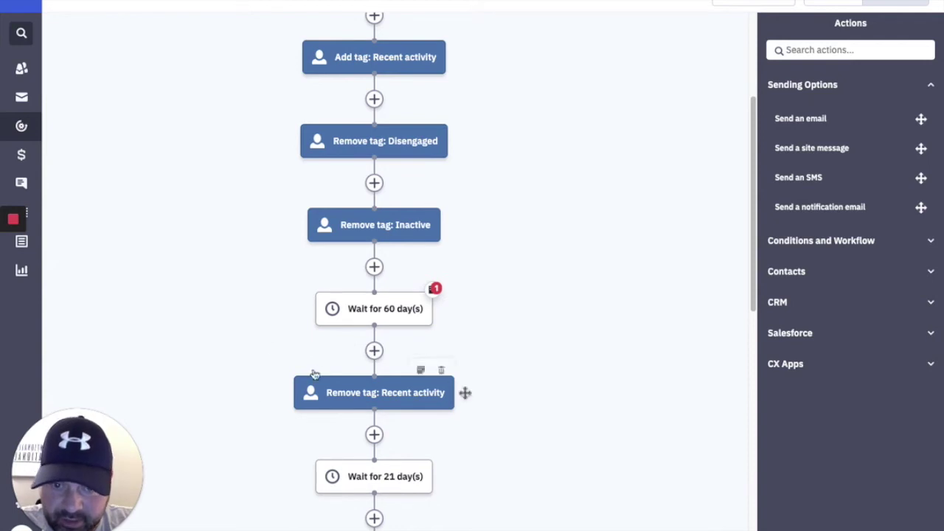
{"action": "scroll", "coordinate": [318, 372], "scroll_direction": "down", "scroll_amount": 3}
{"action": "left_click", "coordinate": [364, 380]}
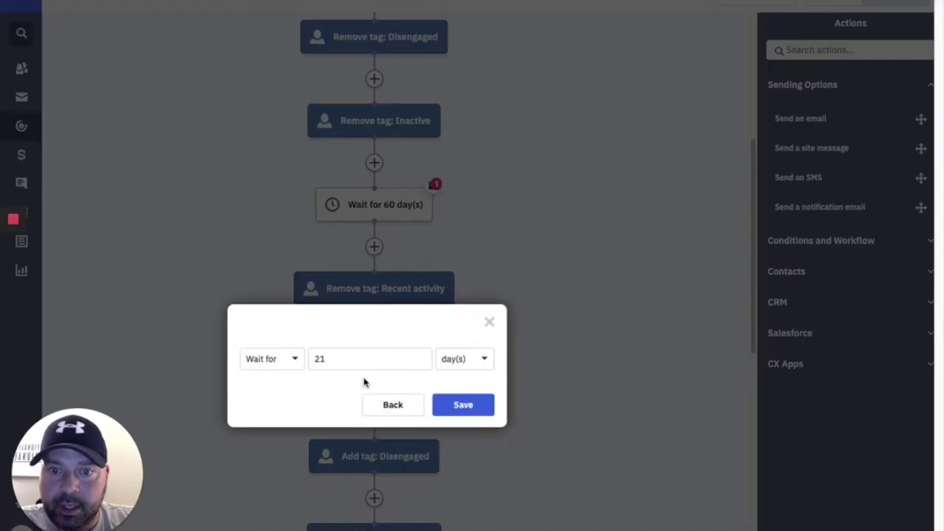
{"action": "left_click", "coordinate": [357, 357]}
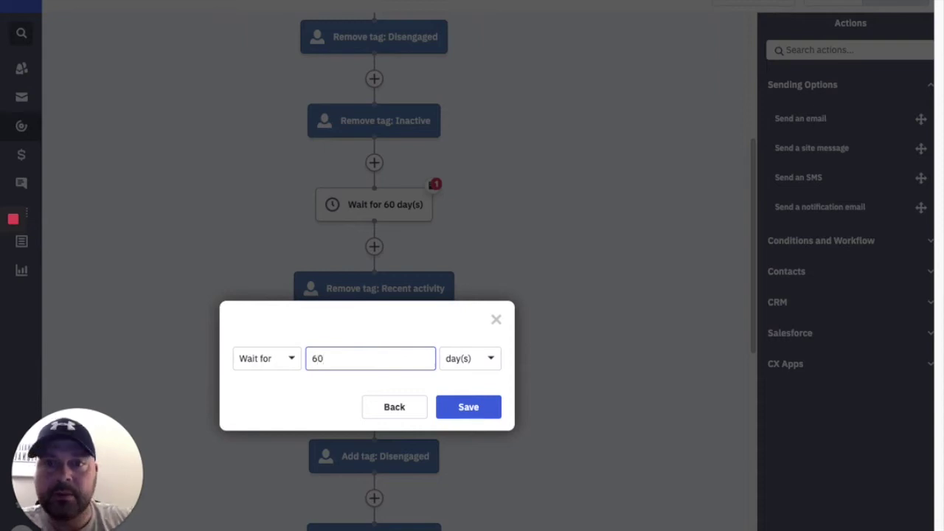
{"action": "left_click", "coordinate": [479, 413]}
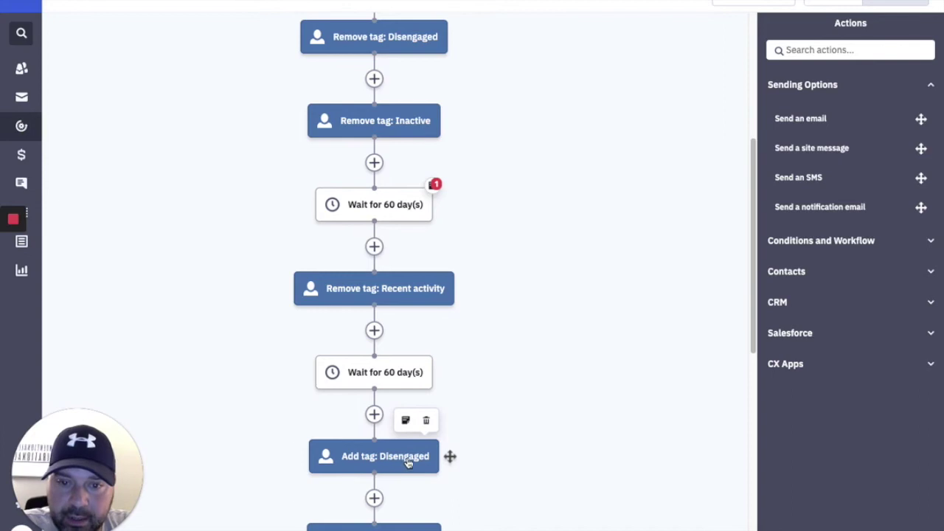
{"action": "scroll", "coordinate": [495, 390], "scroll_direction": "down", "scroll_amount": 5}
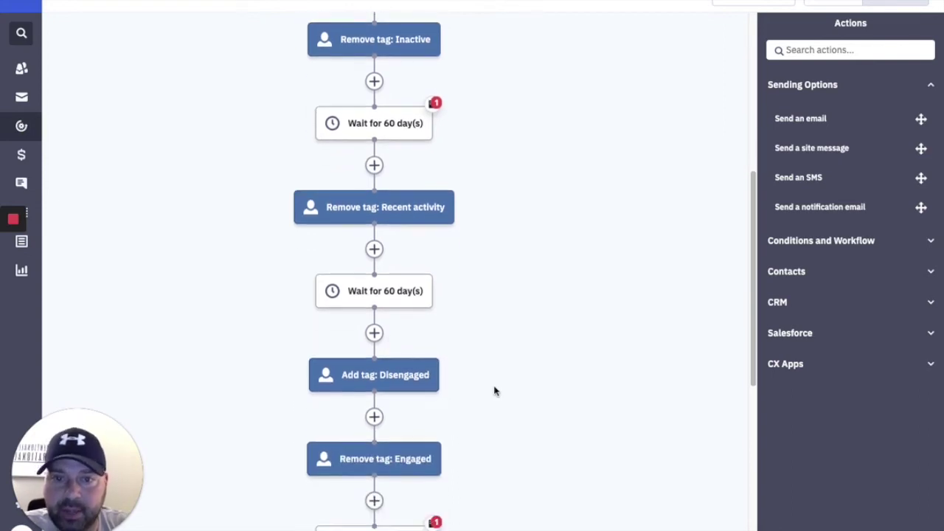
{"action": "left_click", "coordinate": [394, 415]}
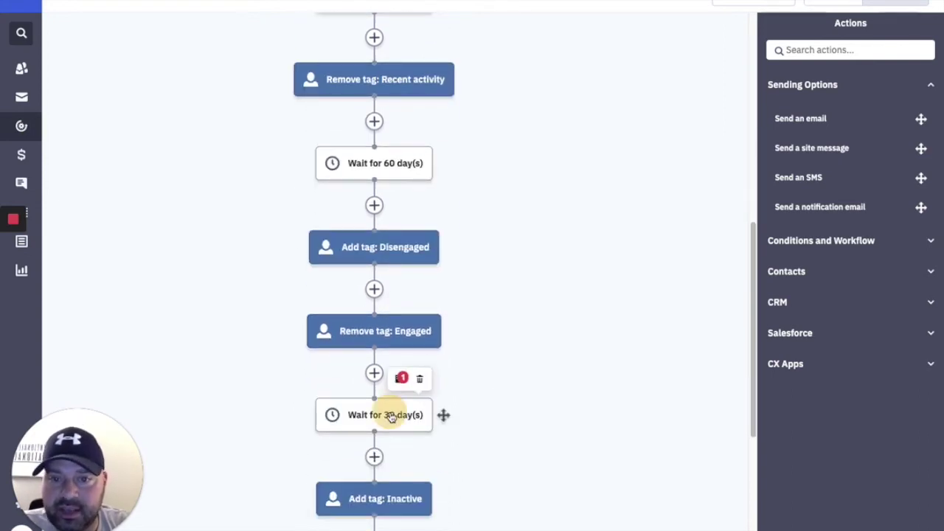
{"action": "left_click", "coordinate": [317, 401]}
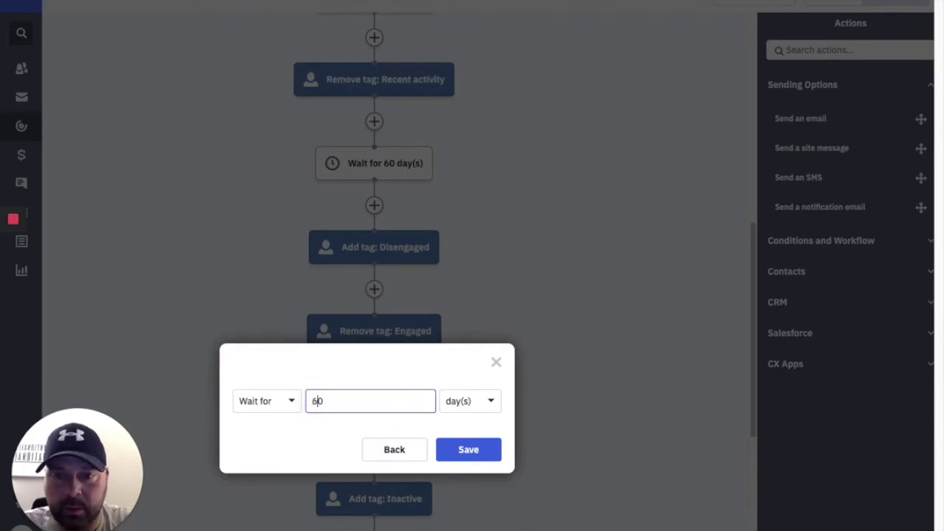
{"action": "left_click", "coordinate": [480, 402]}
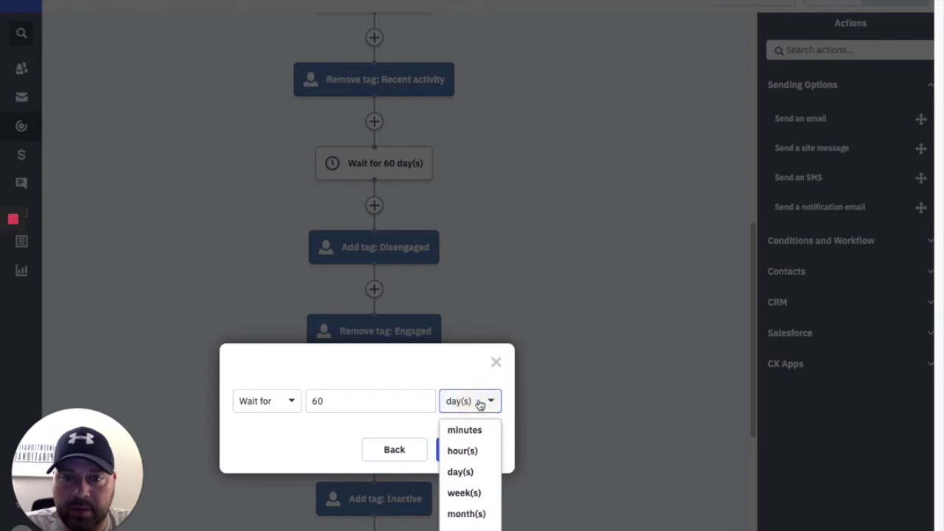
{"action": "left_click", "coordinate": [429, 426]}
{"action": "left_click", "coordinate": [450, 449]}
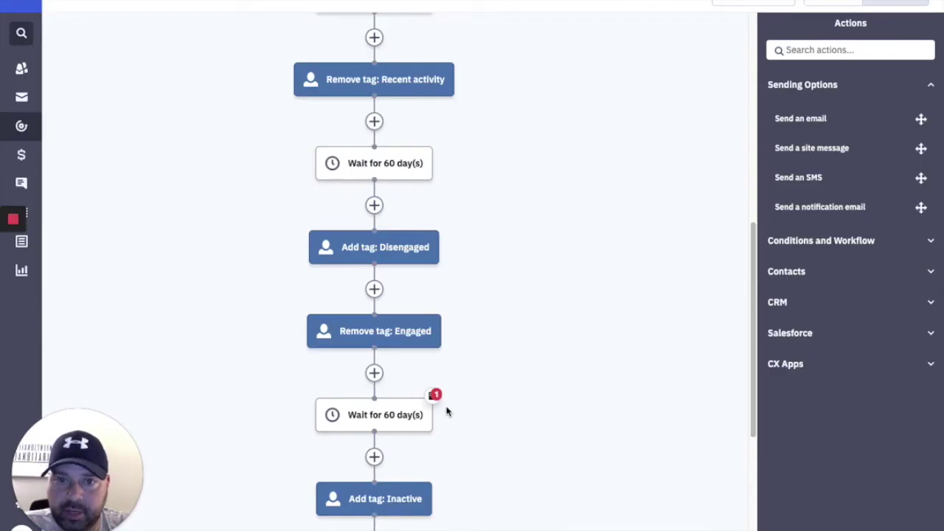
{"action": "scroll", "coordinate": [446, 413], "scroll_direction": "up", "scroll_amount": 10}
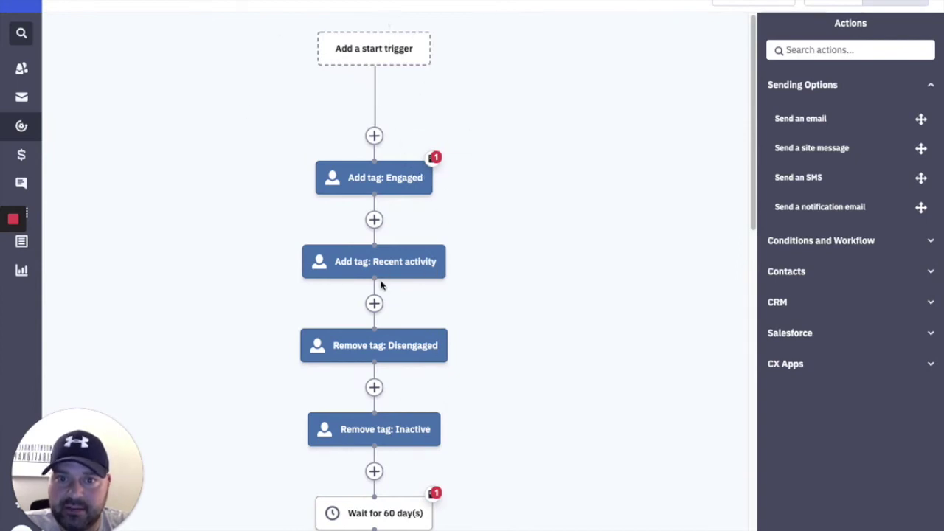
{"action": "scroll", "coordinate": [381, 285], "scroll_direction": "down", "scroll_amount": 3}
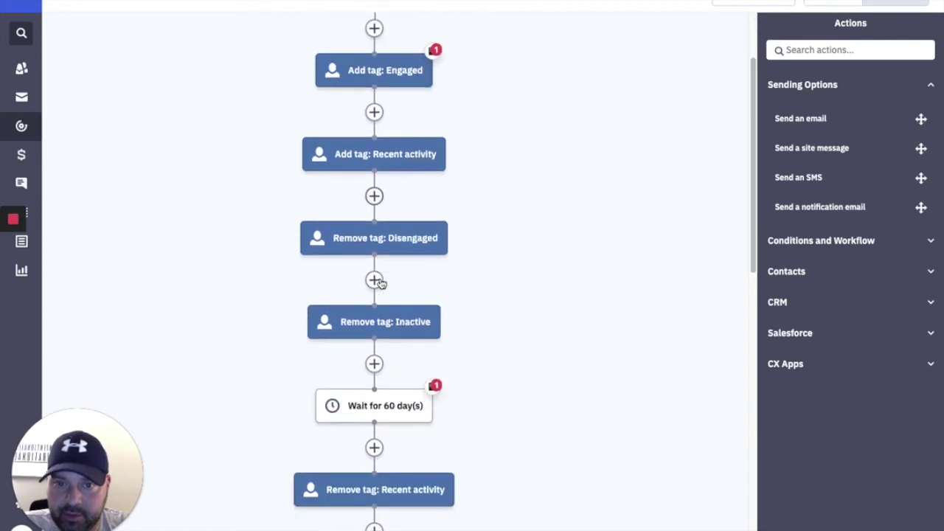
{"action": "scroll", "coordinate": [380, 285], "scroll_direction": "down", "scroll_amount": 3}
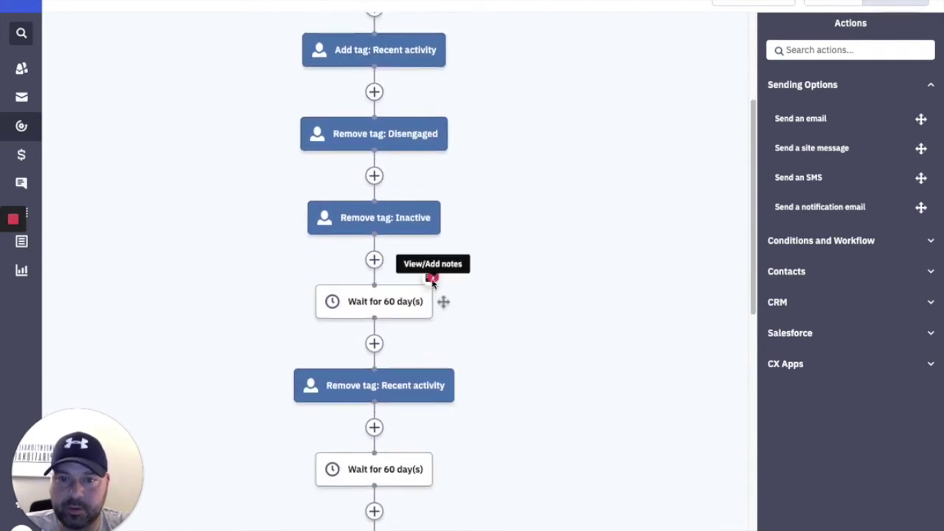
{"action": "scroll", "coordinate": [451, 427], "scroll_direction": "down", "scroll_amount": 3}
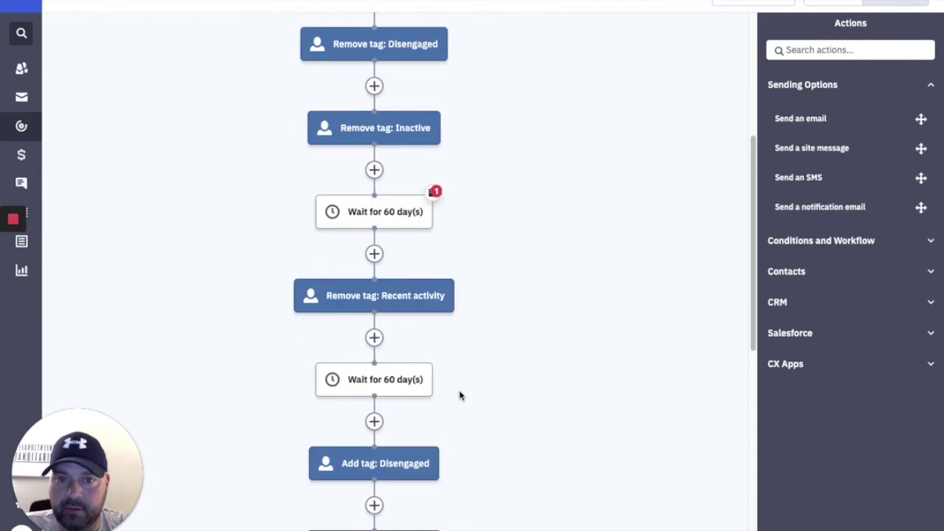
{"action": "scroll", "coordinate": [458, 396], "scroll_direction": "down", "scroll_amount": 8}
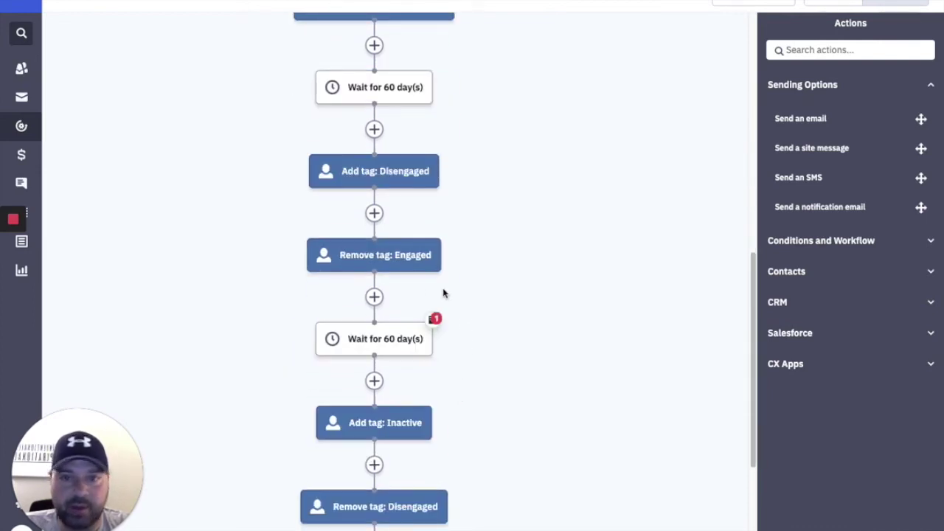
{"action": "scroll", "coordinate": [424, 290], "scroll_direction": "down", "scroll_amount": 3}
{"action": "mouse_move", "coordinate": [417, 253]}
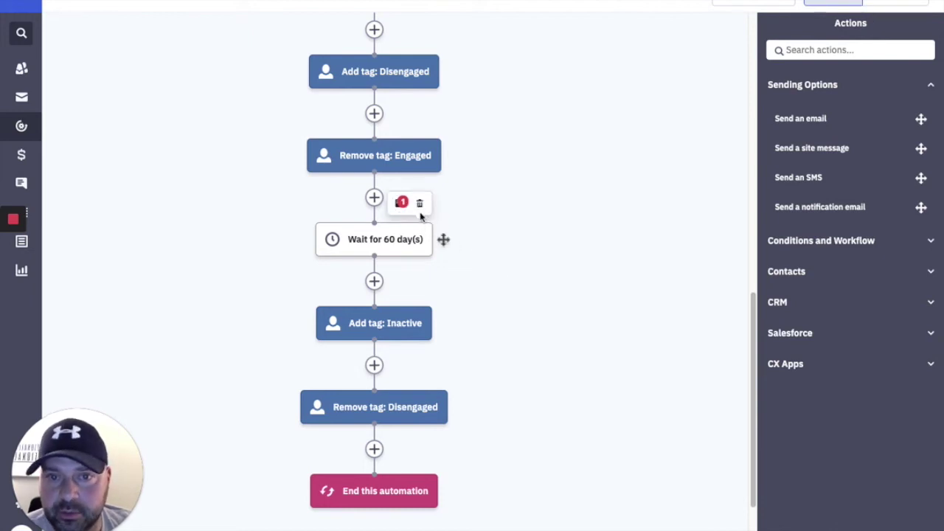
{"action": "left_click", "coordinate": [401, 206]}
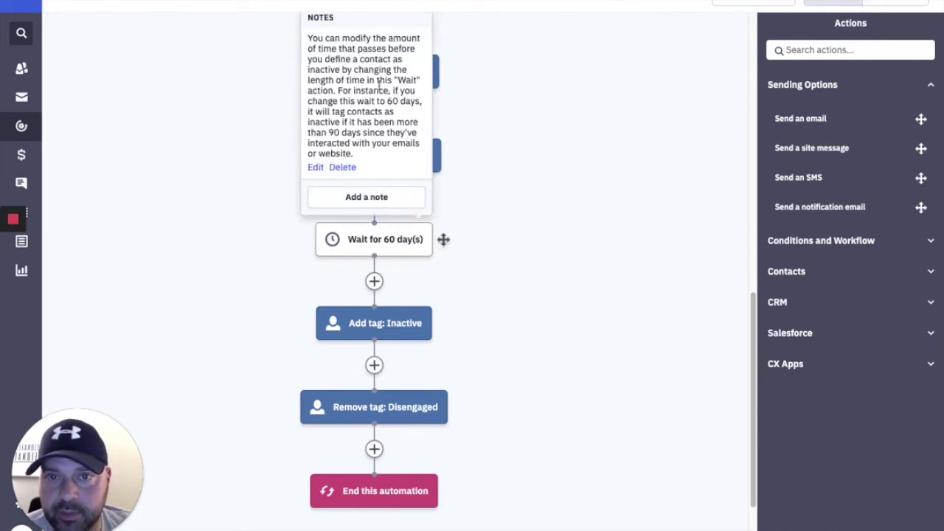
{"action": "left_click", "coordinate": [341, 167]}
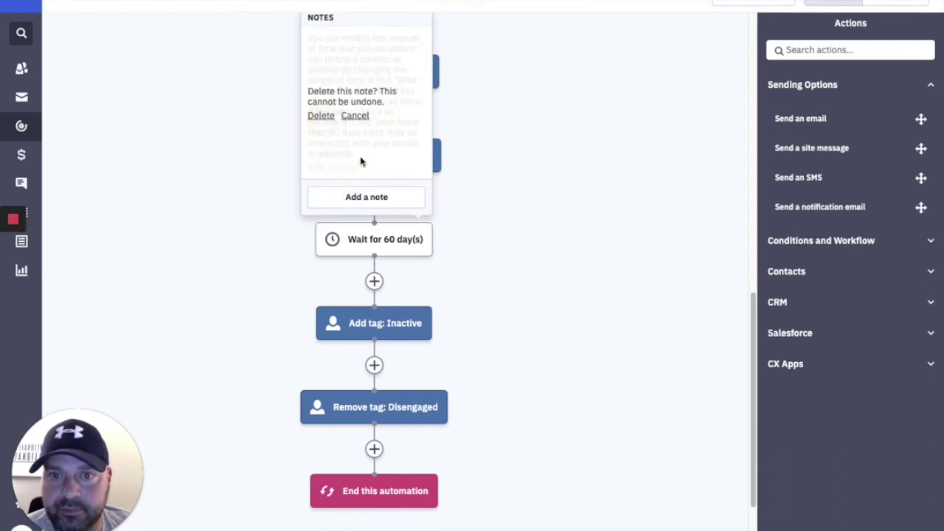
{"action": "left_click", "coordinate": [321, 116]}
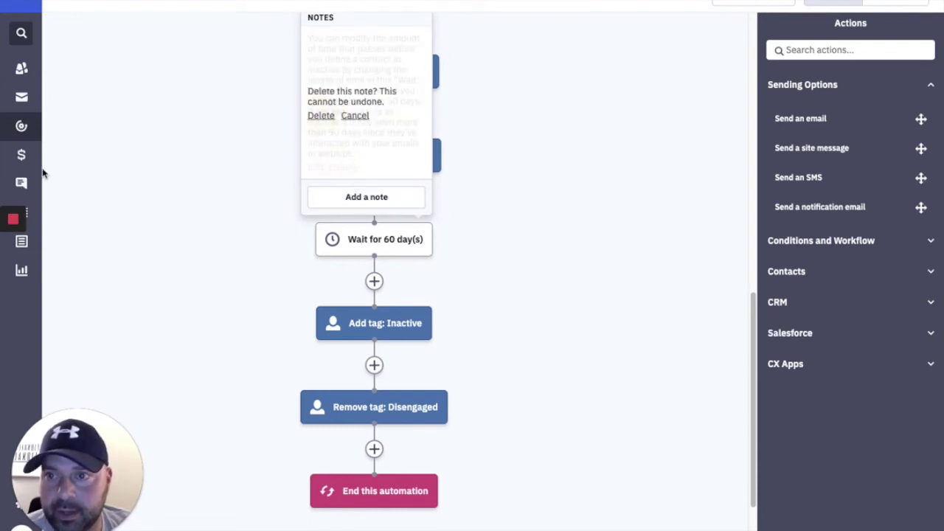
{"action": "left_click", "coordinate": [319, 118]}
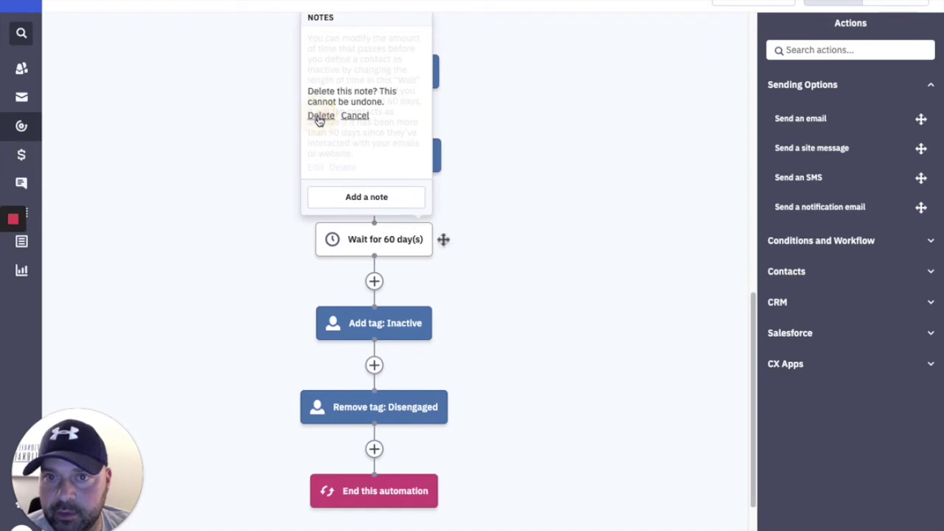
Return from the workflow editor to the Automations list.
{"action": "left_click", "coordinate": [22, 127]}
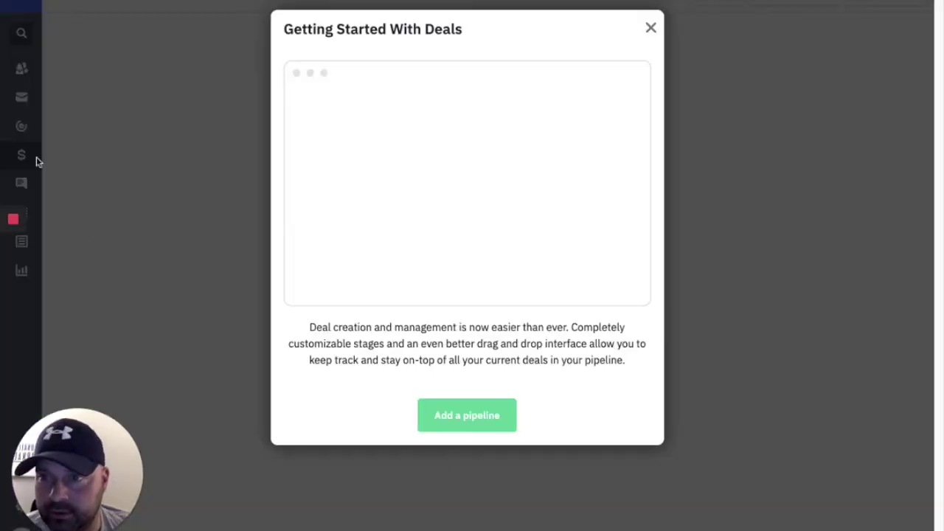
{"action": "left_click", "coordinate": [21, 127]}
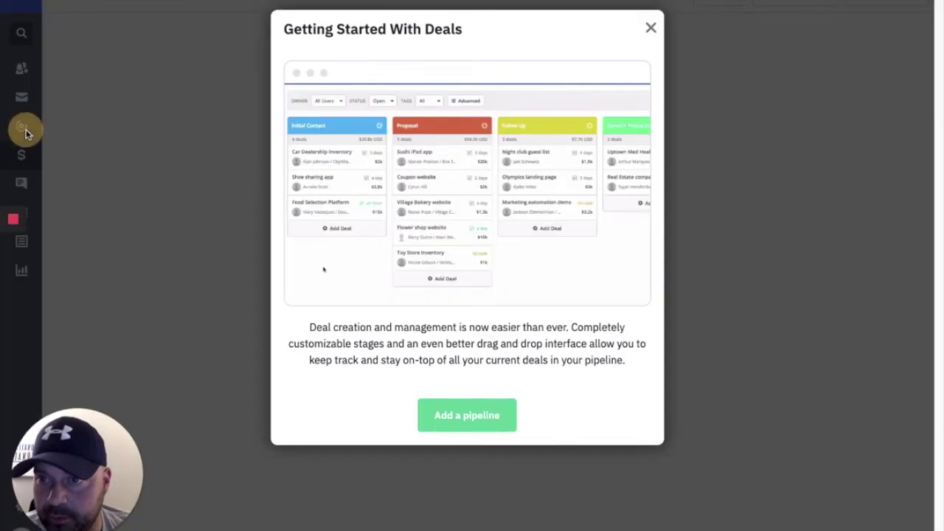
{"action": "left_click", "coordinate": [22, 128]}
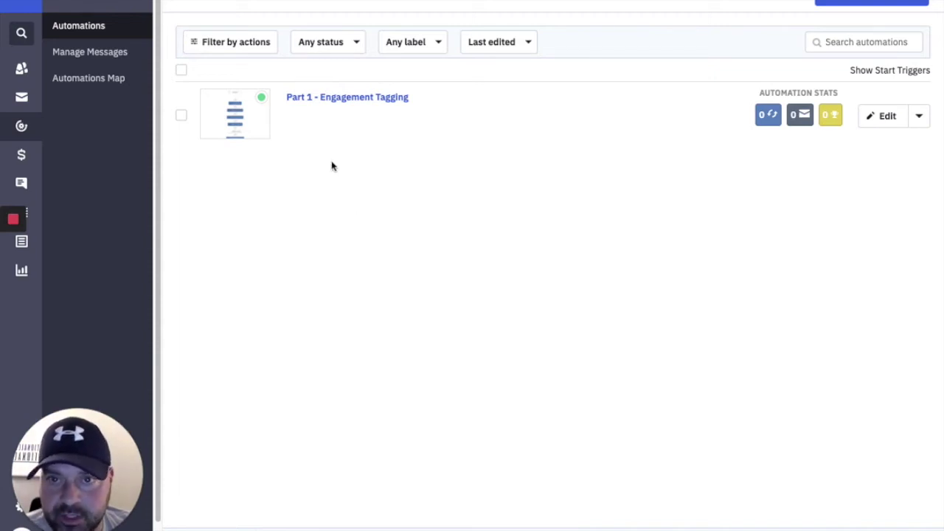
Open Part 1 - Engagement Tagging and delete the note on the Add tag: Engaged step.
{"action": "left_click", "coordinate": [352, 103]}
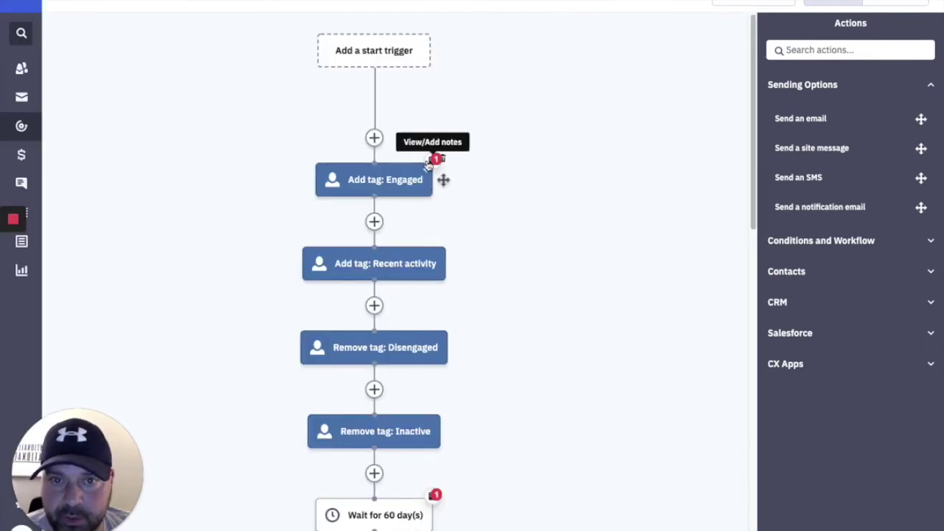
{"action": "left_click", "coordinate": [402, 144]}
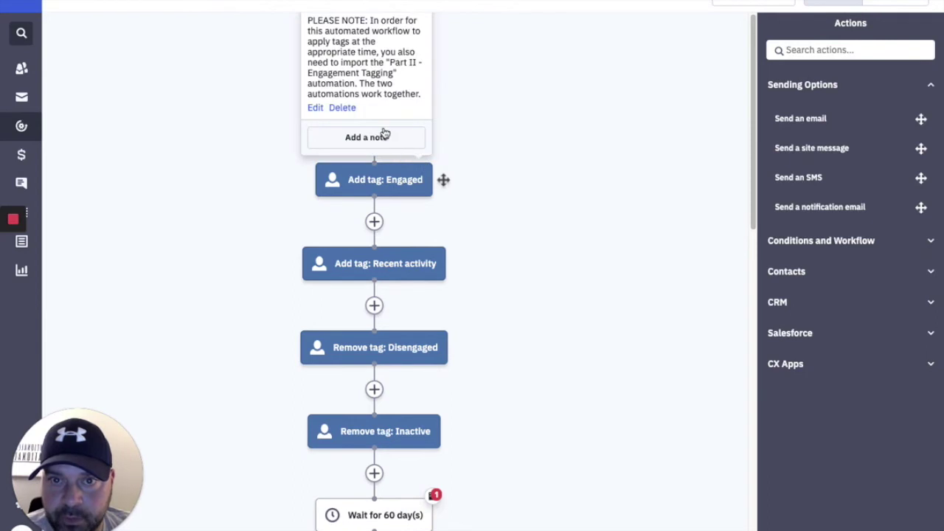
{"action": "left_click", "coordinate": [345, 108]}
{"action": "left_click", "coordinate": [317, 78]}
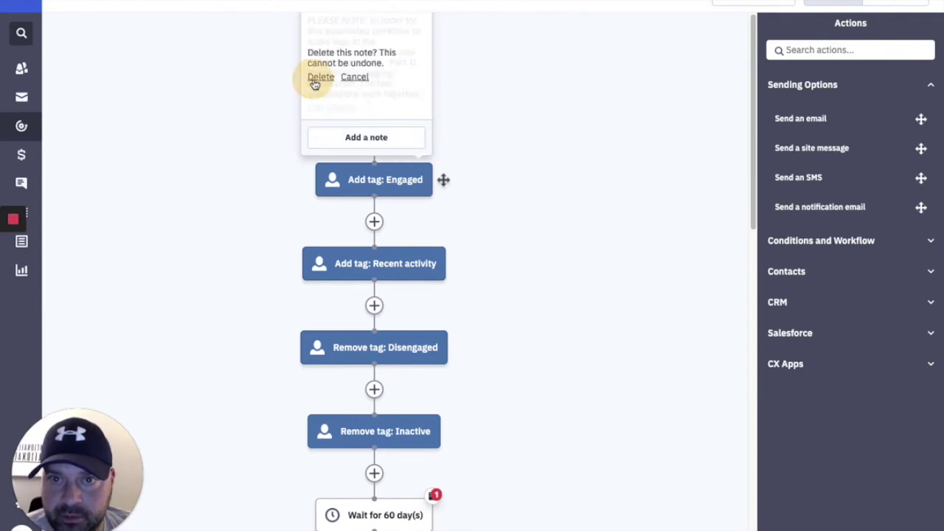
{"action": "left_click", "coordinate": [372, 143]}
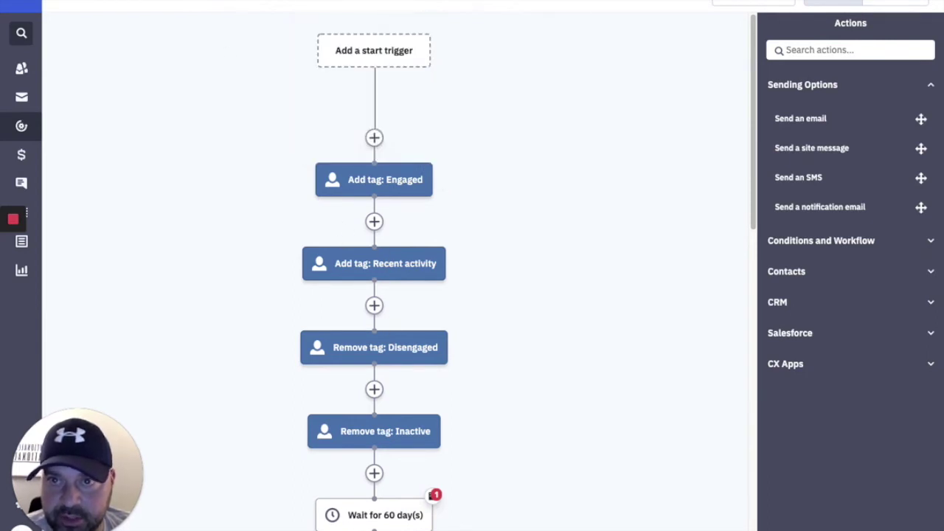
Delete the note on the first 60-day wait step.
{"action": "scroll", "coordinate": [452, 261], "scroll_direction": "down", "scroll_amount": 3}
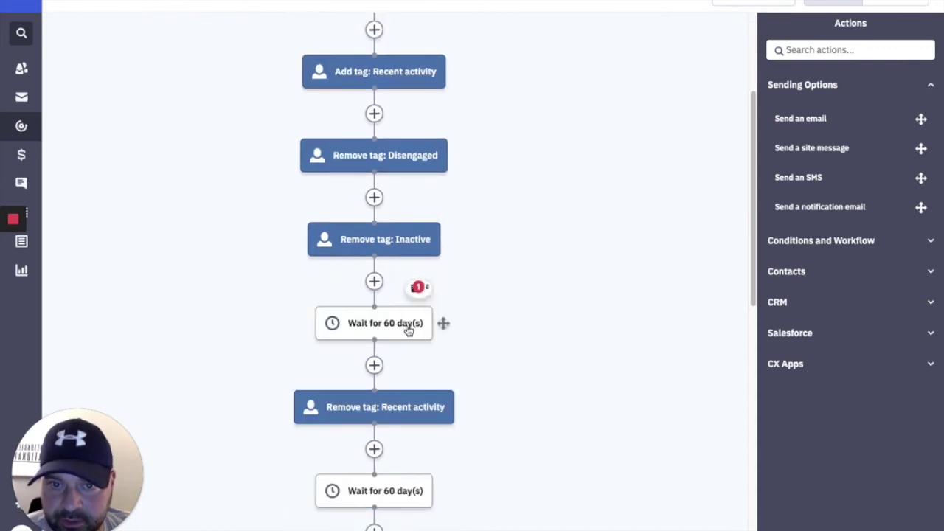
{"action": "left_click", "coordinate": [401, 289]}
{"action": "left_click", "coordinate": [346, 250]}
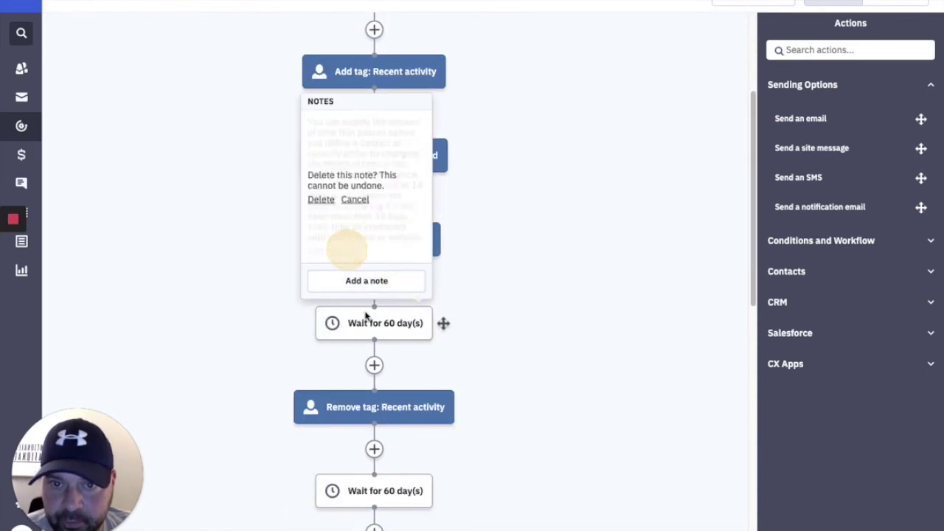
{"action": "left_click", "coordinate": [322, 200]}
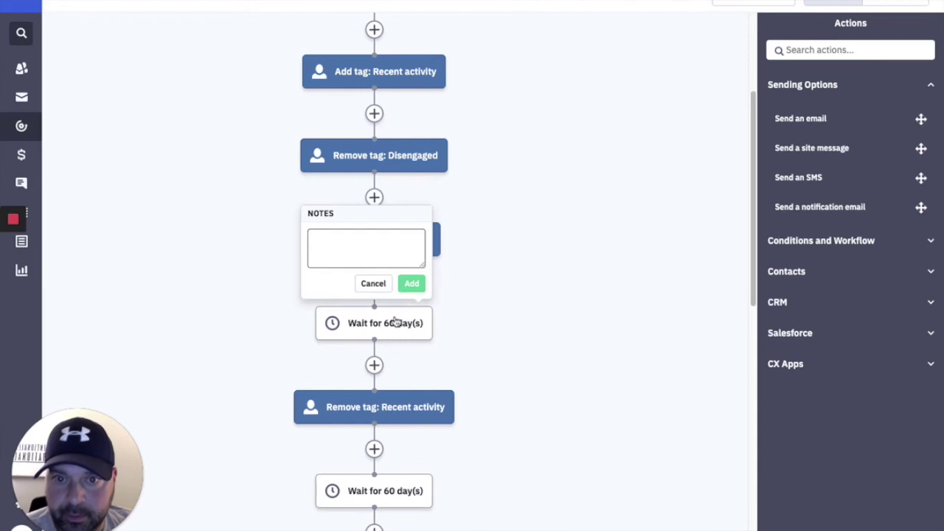
{"action": "left_click", "coordinate": [371, 283]}
Delete the note on the second 60-day wait step.
{"action": "scroll", "coordinate": [396, 350], "scroll_direction": "down", "scroll_amount": 6}
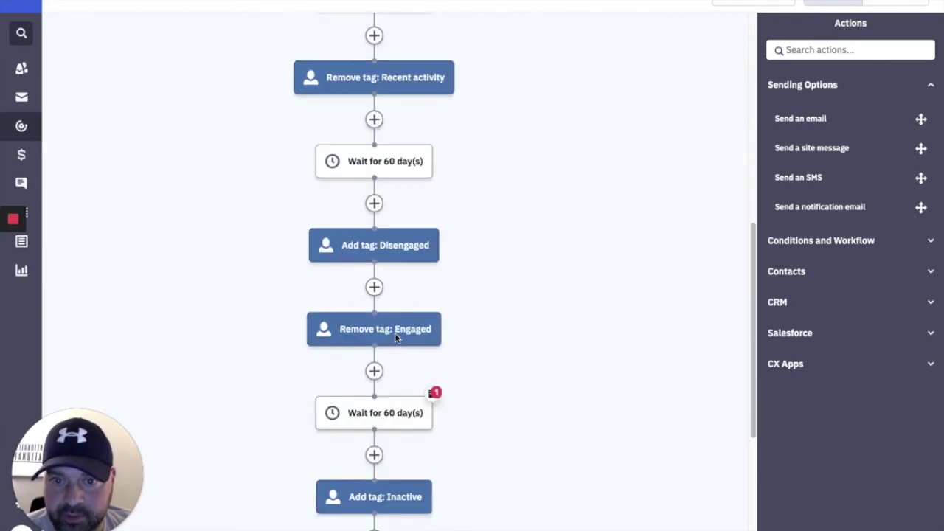
{"action": "left_click", "coordinate": [401, 294]}
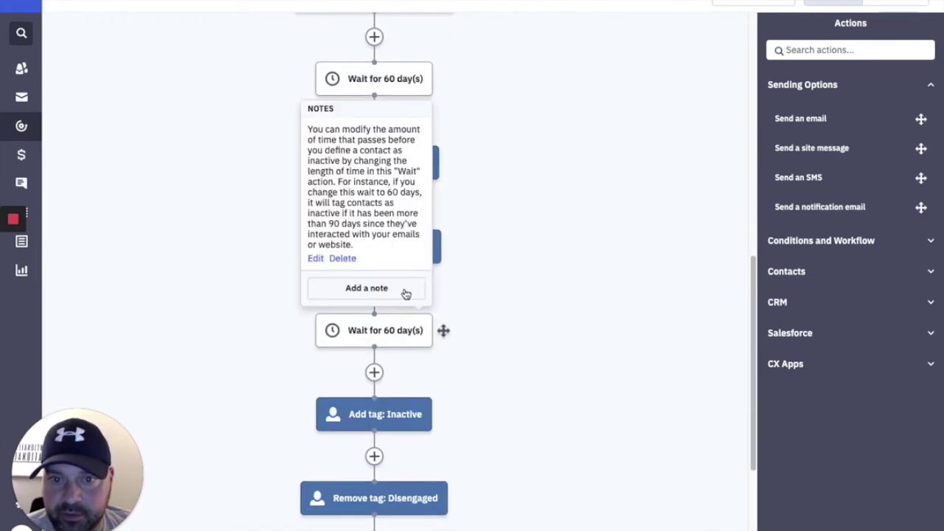
{"action": "left_click", "coordinate": [342, 259]}
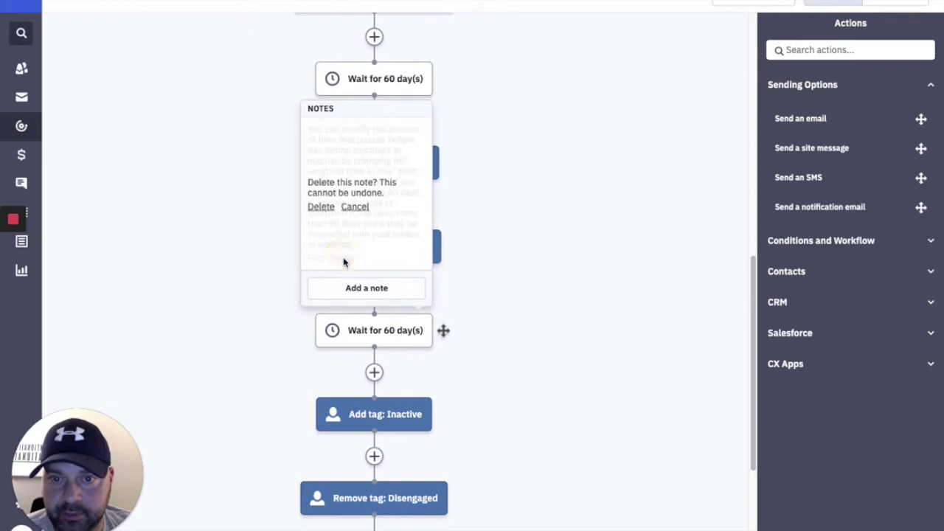
{"action": "left_click", "coordinate": [328, 209]}
{"action": "left_click", "coordinate": [366, 292]}
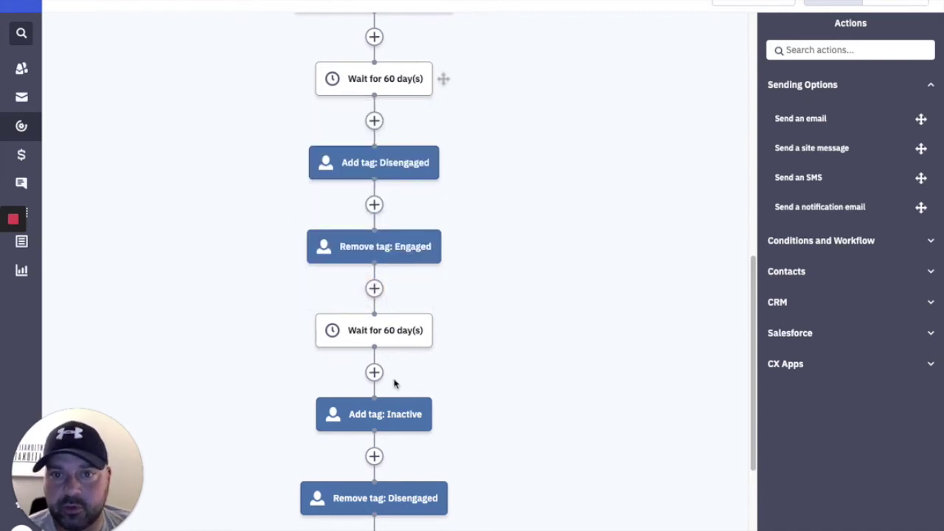
{"action": "scroll", "coordinate": [394, 381], "scroll_direction": "down", "scroll_amount": 3}
{"action": "scroll", "coordinate": [408, 385], "scroll_direction": "up", "scroll_amount": 11}
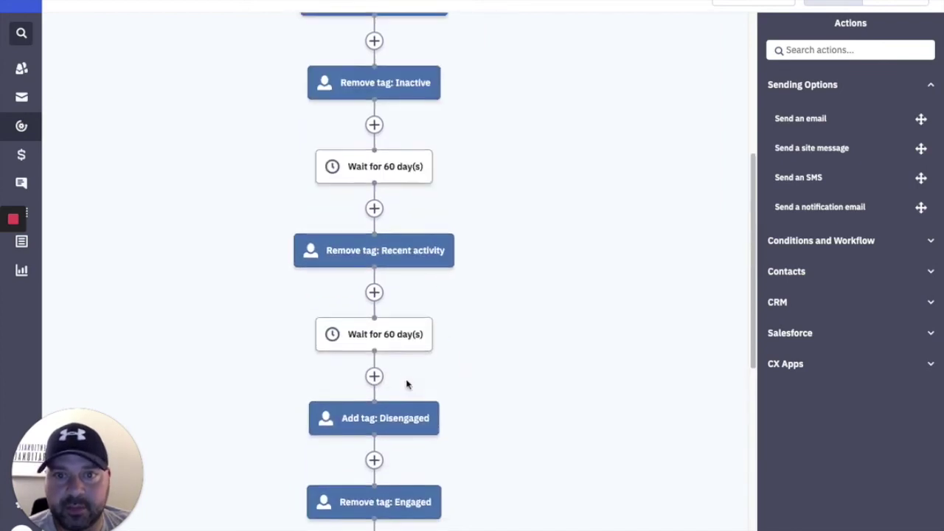
{"action": "scroll", "coordinate": [406, 384], "scroll_direction": "down", "scroll_amount": 8}
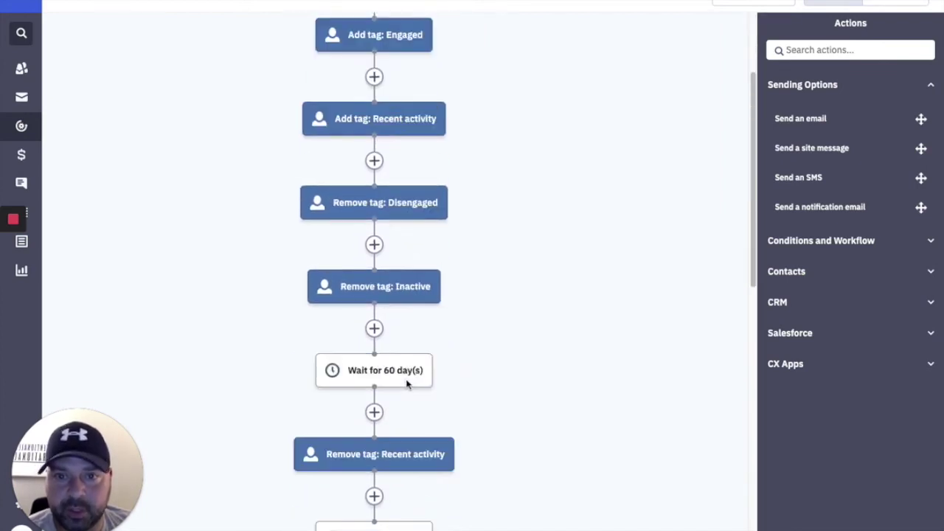
{"action": "scroll", "coordinate": [406, 384], "scroll_direction": "down", "scroll_amount": 2}
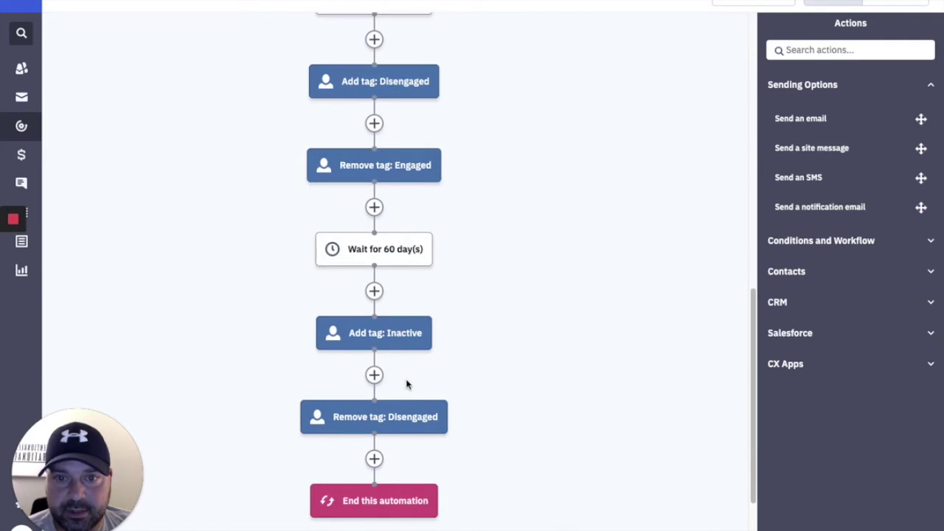
{"action": "scroll", "coordinate": [443, 332], "scroll_direction": "up", "scroll_amount": 1}
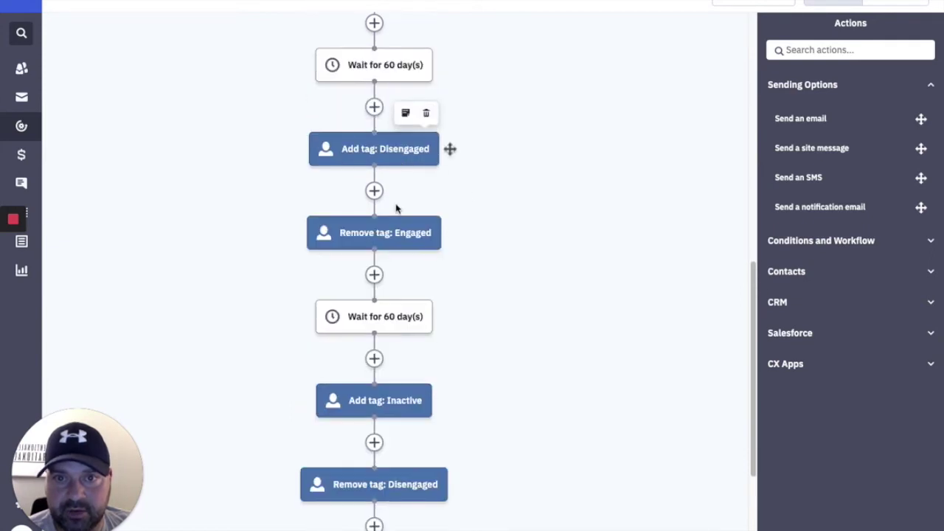
{"action": "scroll", "coordinate": [396, 221], "scroll_direction": "down", "scroll_amount": 1}
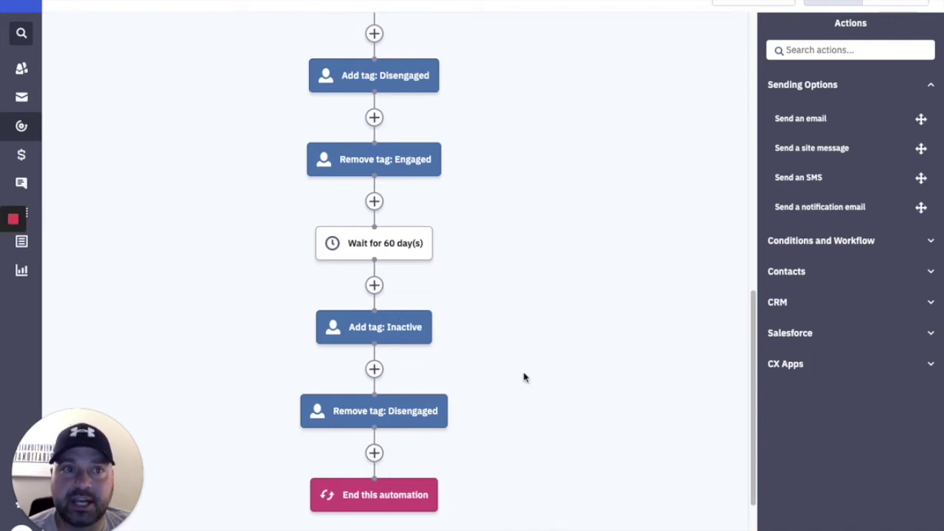
{"action": "scroll", "coordinate": [234, 206], "scroll_direction": "up", "scroll_amount": 10}
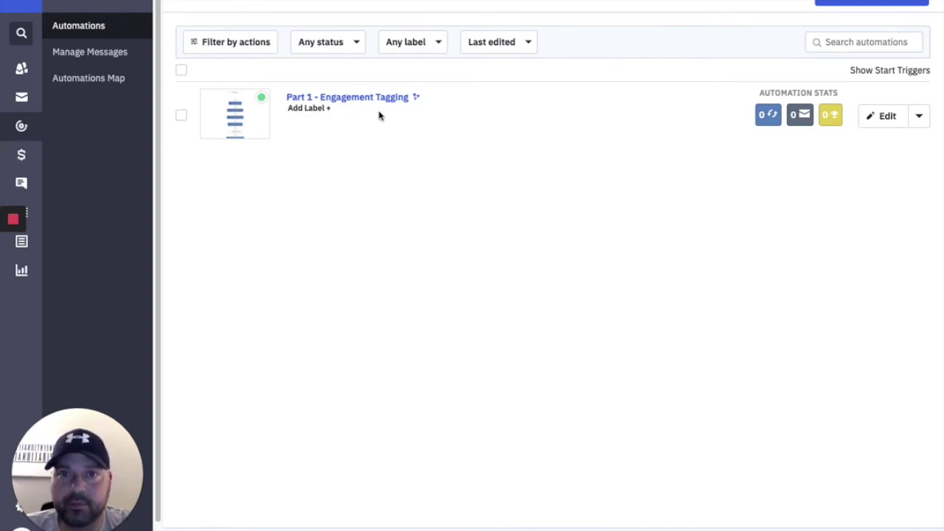
Create the purple label 'Automated Tagging - DO NOT TURN OFF' and attach it to Part 1 - Engagement Tagging.
{"action": "left_click", "coordinate": [311, 108]}
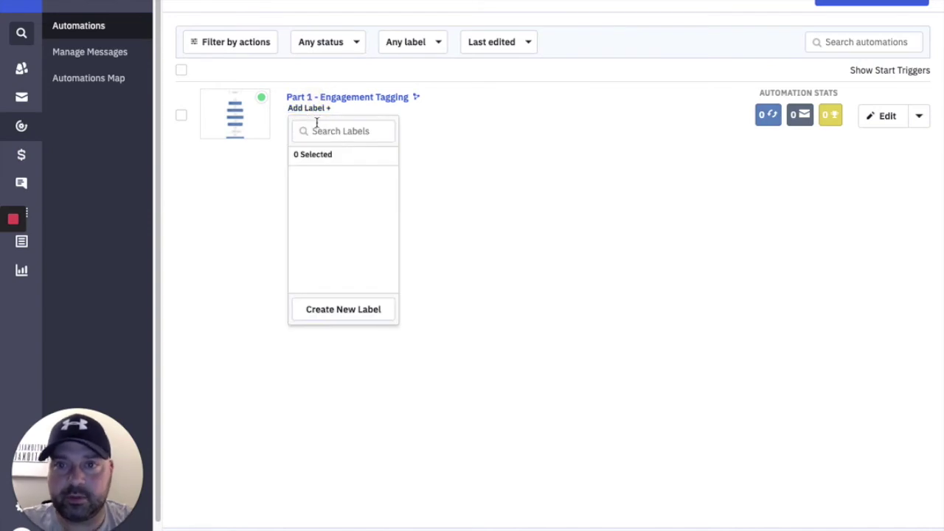
{"action": "left_click", "coordinate": [312, 330]}
{"action": "left_click", "coordinate": [298, 108]}
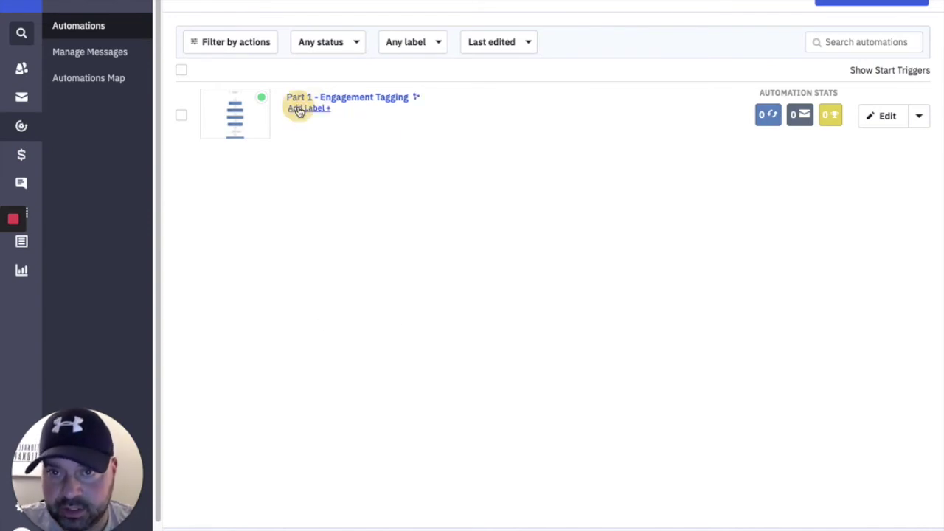
{"action": "left_click", "coordinate": [343, 306]}
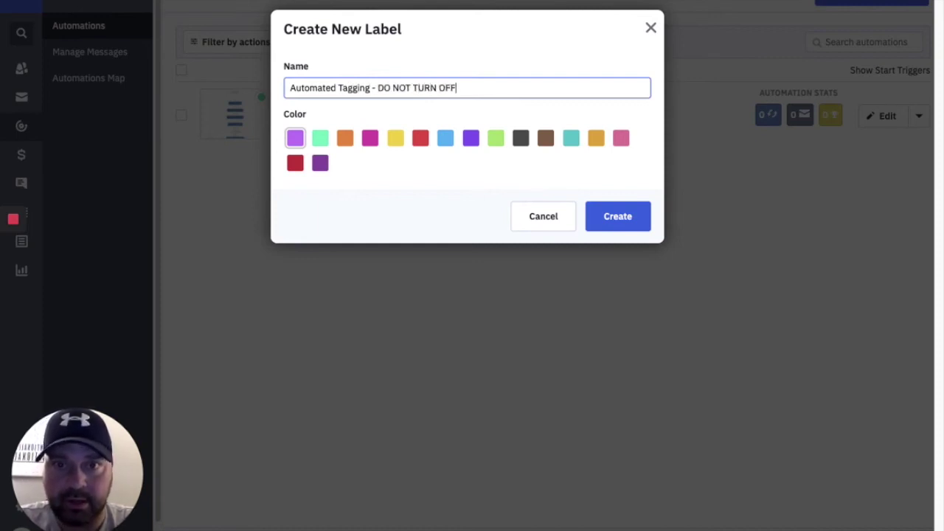
{"action": "left_click", "coordinate": [617, 216]}
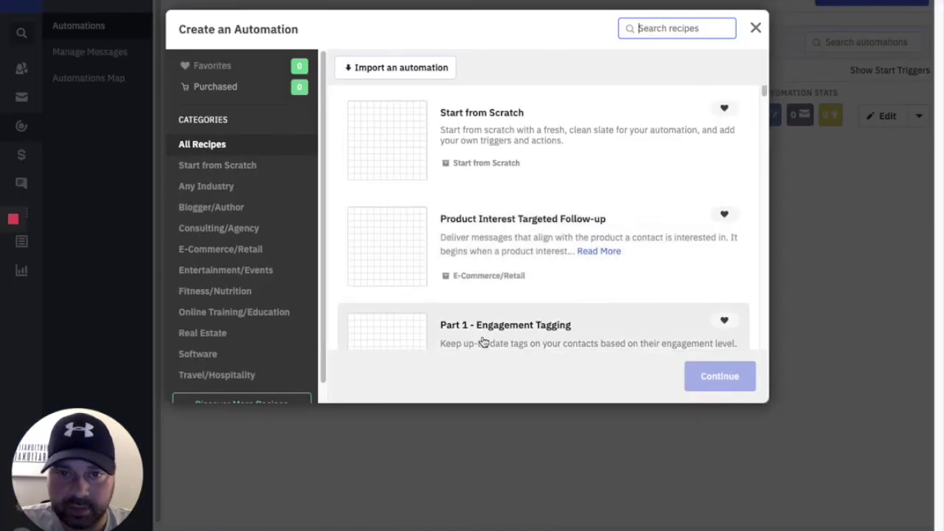
{"action": "scroll", "coordinate": [479, 339], "scroll_direction": "down", "scroll_amount": 2}
Import the Part 2 - Engagement Tagging recipe and set its page-visit domain to intentionallyinspirational.com.
{"action": "left_click", "coordinate": [484, 249]}
{"action": "left_click", "coordinate": [726, 380]}
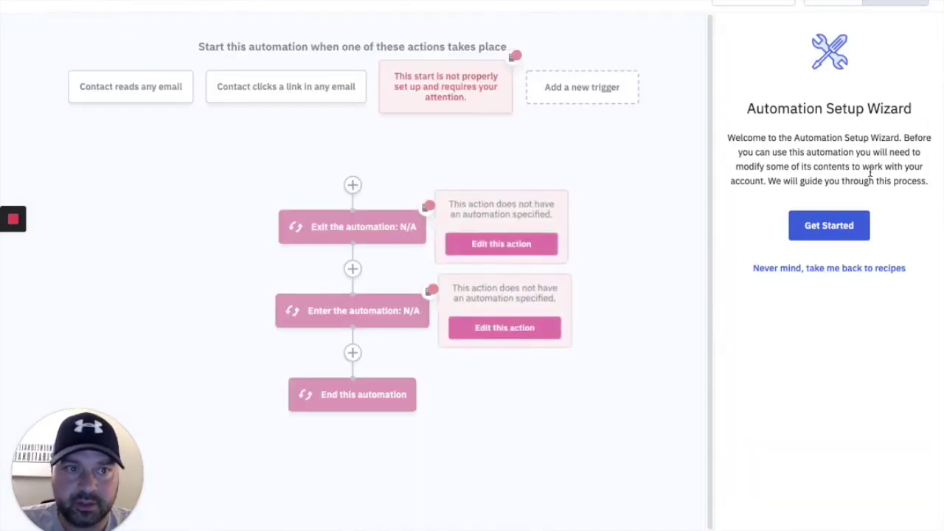
{"action": "left_click", "coordinate": [835, 231]}
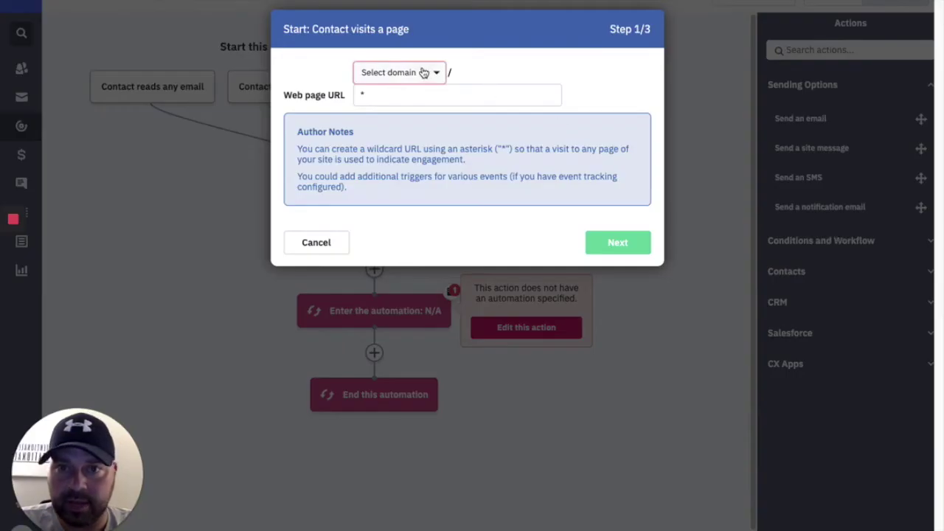
{"action": "left_click", "coordinate": [425, 74]}
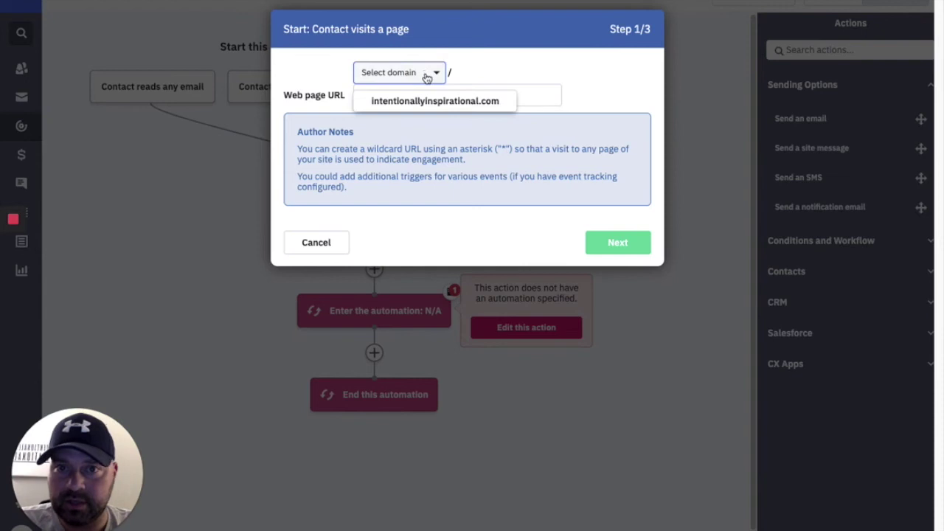
{"action": "left_click", "coordinate": [433, 104]}
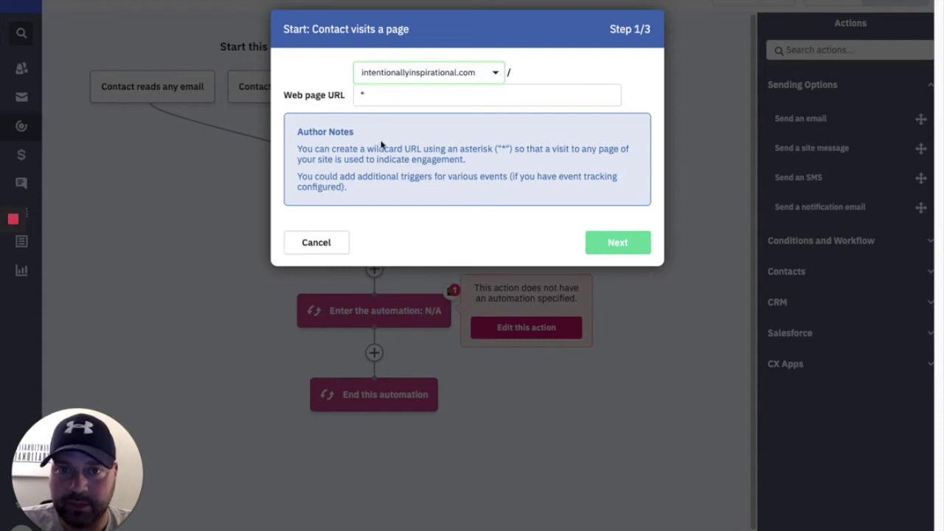
{"action": "left_click", "coordinate": [610, 247]}
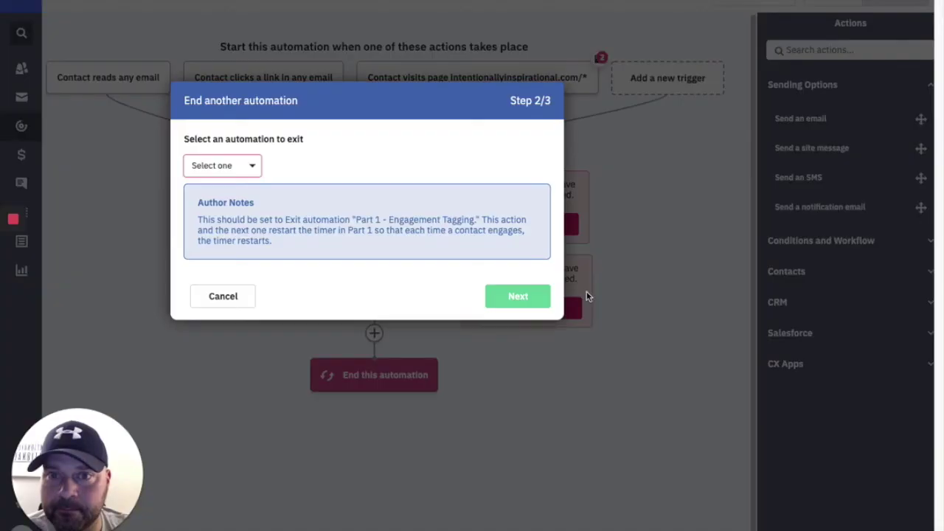
Point both the Exit and Enter automation steps at Part 1 - Engagement Tagging.
{"action": "left_click", "coordinate": [253, 166]}
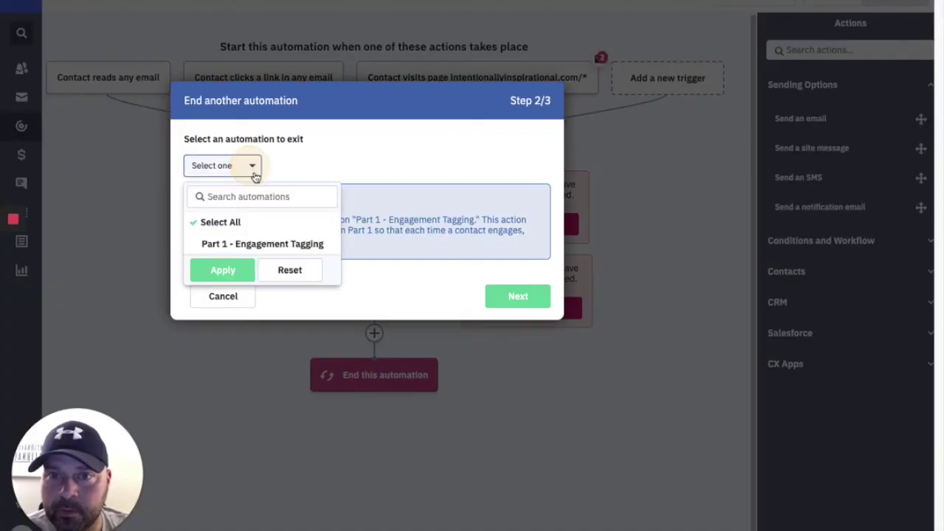
{"action": "left_click", "coordinate": [283, 244]}
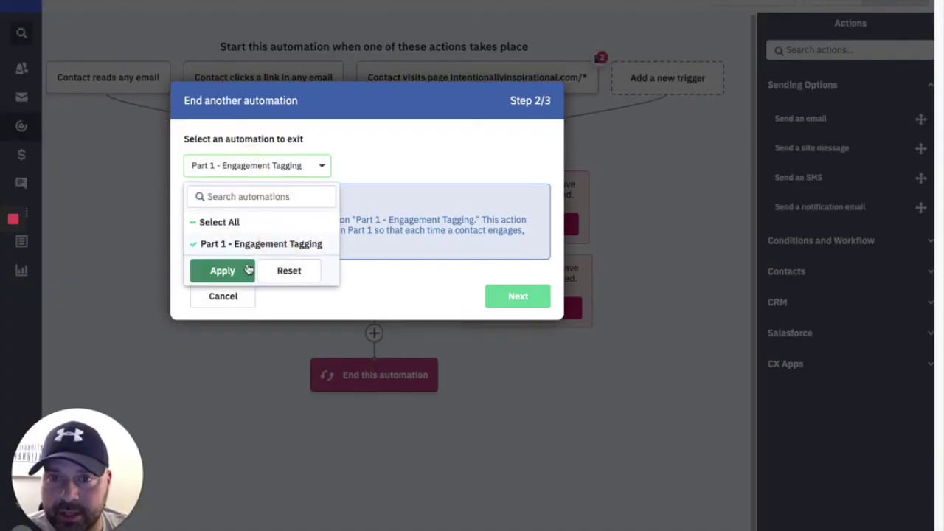
{"action": "left_click", "coordinate": [243, 270]}
{"action": "left_click", "coordinate": [516, 298]}
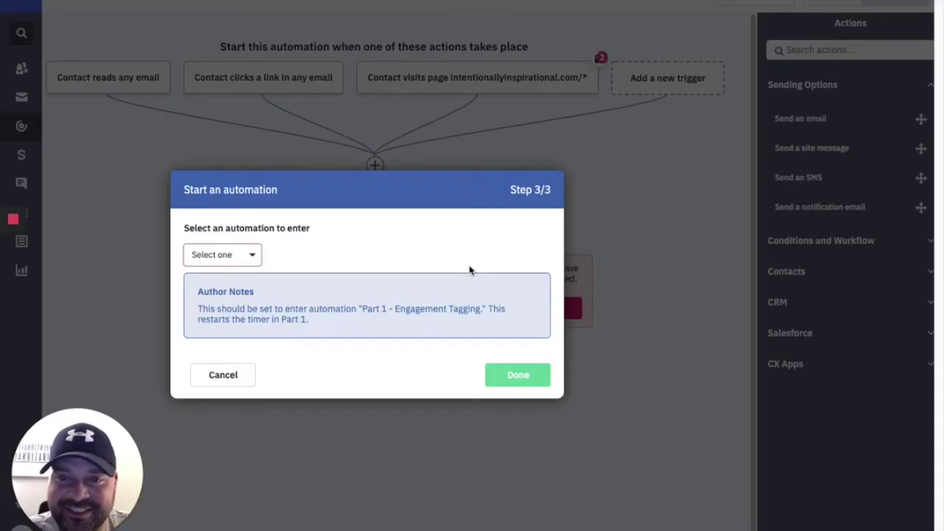
{"action": "left_click", "coordinate": [230, 256]}
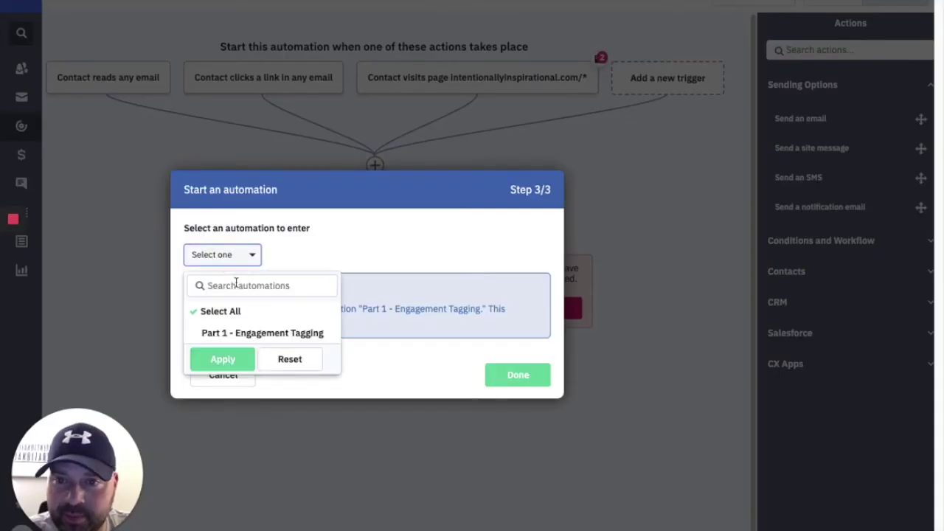
{"action": "left_click", "coordinate": [236, 332]}
{"action": "left_click", "coordinate": [223, 359]}
{"action": "left_click", "coordinate": [519, 382]}
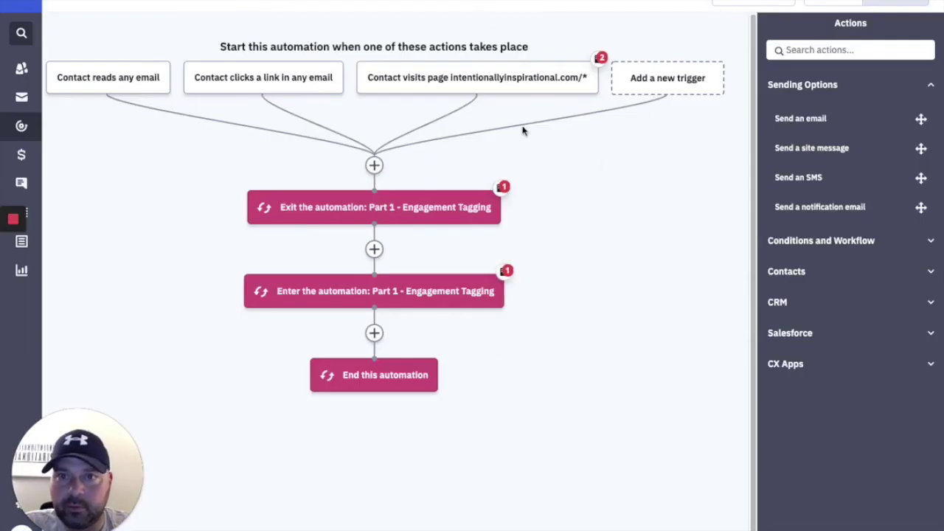
Add a 'Subscribes to a list' start trigger for any list, set to run multiple times.
{"action": "mouse_move", "coordinate": [143, 83]}
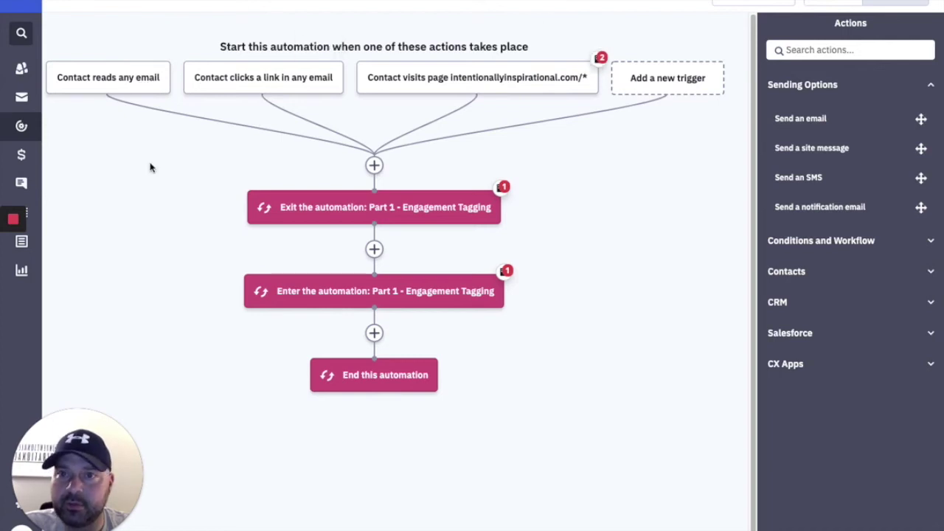
{"action": "mouse_move", "coordinate": [463, 88]}
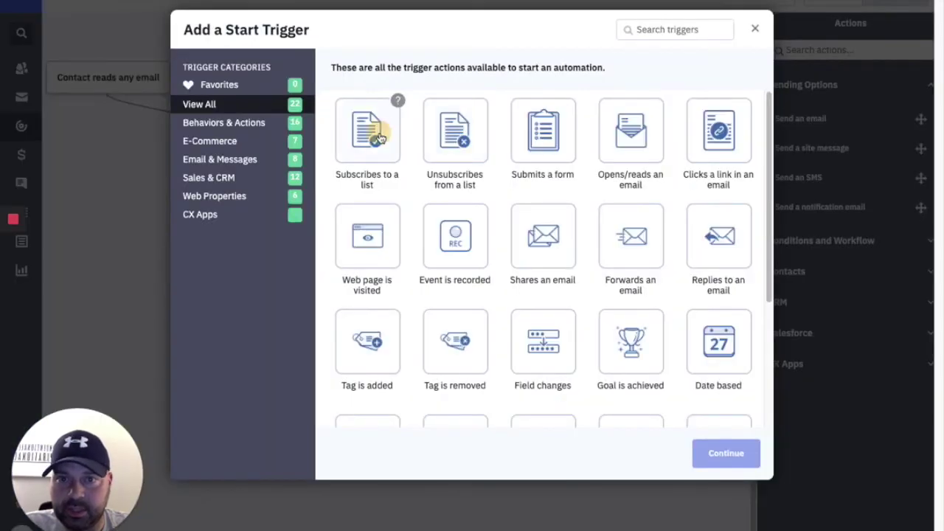
{"action": "left_click", "coordinate": [376, 131]}
{"action": "left_click", "coordinate": [698, 453]}
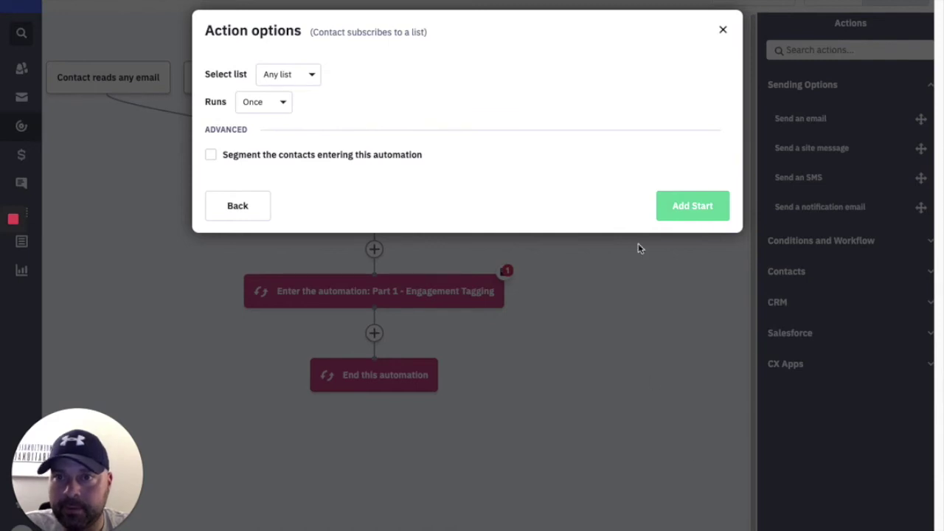
{"action": "left_click", "coordinate": [266, 103]}
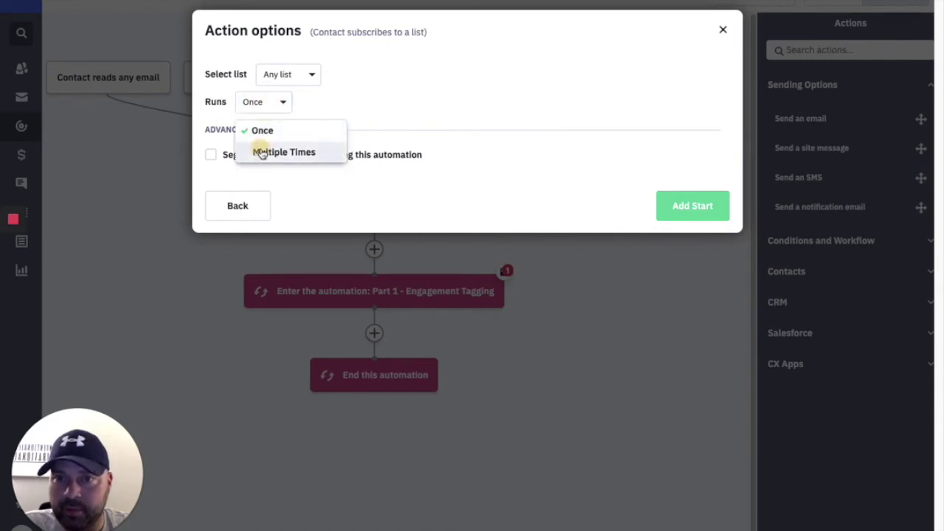
{"action": "left_click", "coordinate": [261, 152]}
{"action": "left_click", "coordinate": [678, 208]}
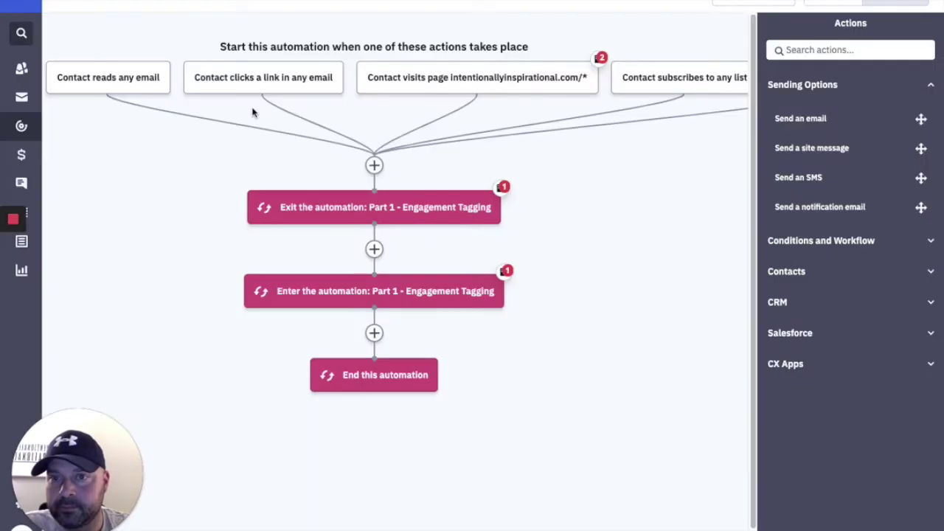
Review the reads-any-email and clicks-a-link triggers' options, leaving both unchanged.
{"action": "mouse_move", "coordinate": [260, 88]}
{"action": "mouse_move", "coordinate": [124, 80]}
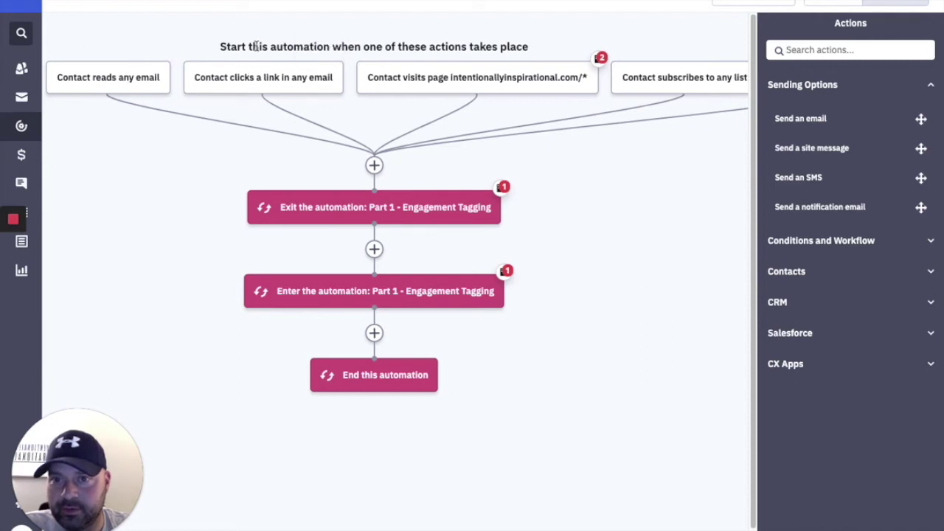
{"action": "left_click", "coordinate": [116, 76]}
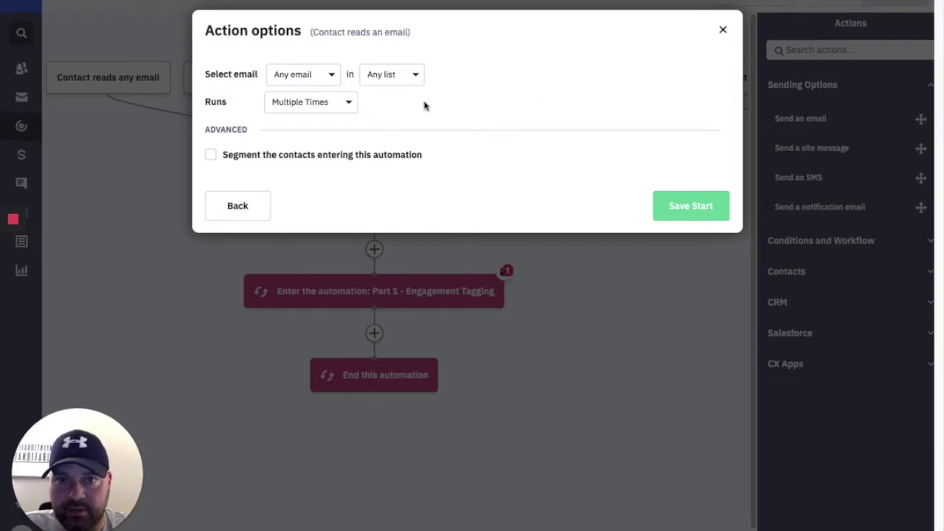
{"action": "left_click", "coordinate": [723, 30]}
{"action": "left_click", "coordinate": [242, 72]}
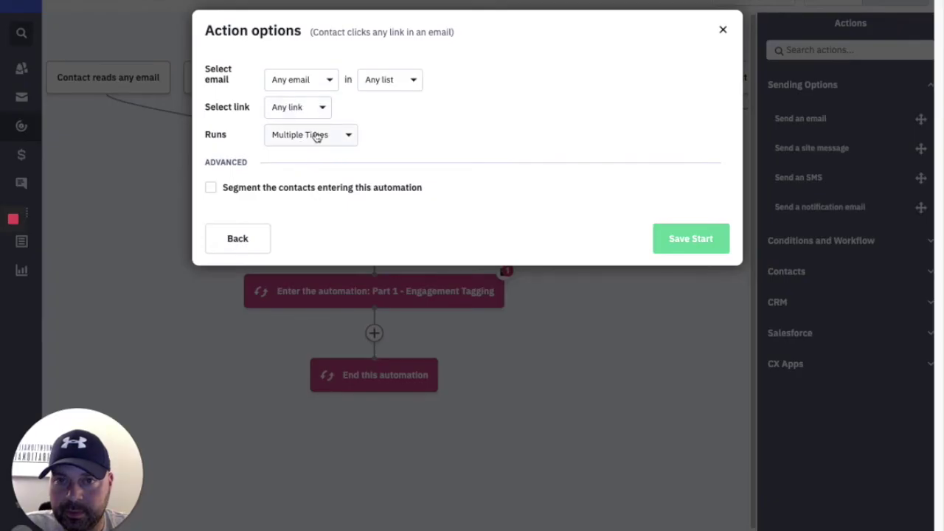
{"action": "left_click", "coordinate": [725, 31]}
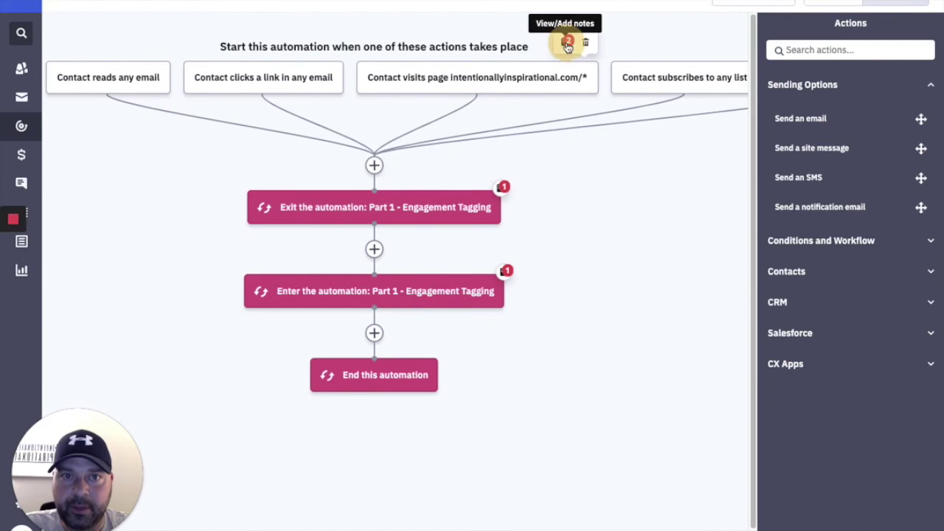
Delete both notes from the page-visit trigger.
{"action": "left_click", "coordinate": [567, 46]}
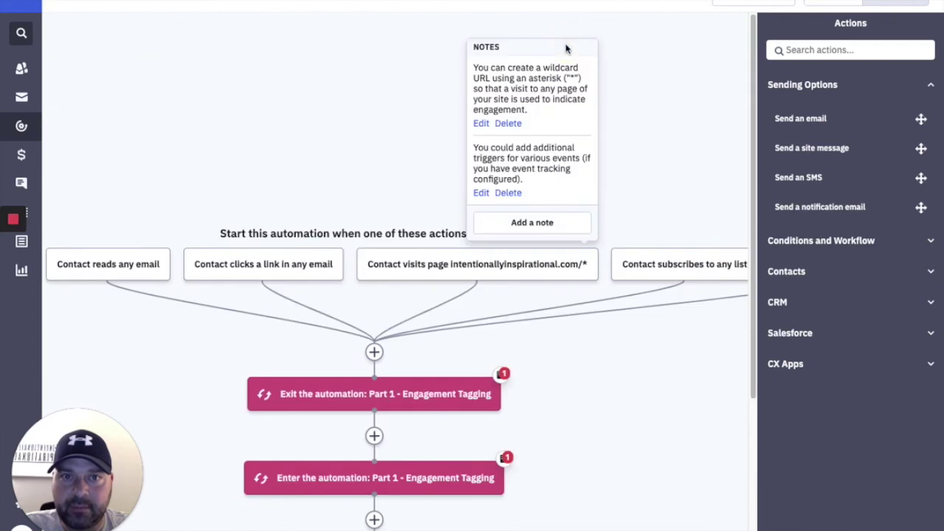
{"action": "left_click", "coordinate": [513, 125]}
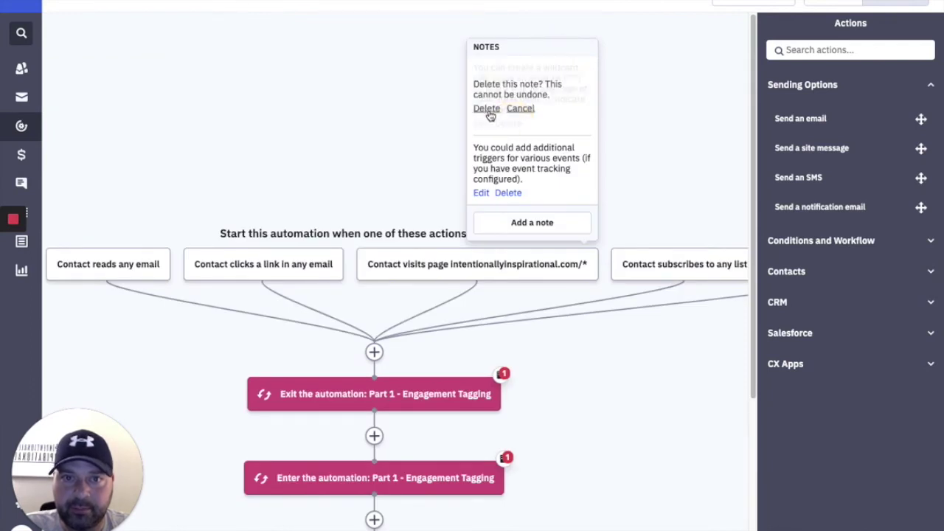
{"action": "left_click", "coordinate": [488, 109]}
{"action": "left_click", "coordinate": [501, 112]}
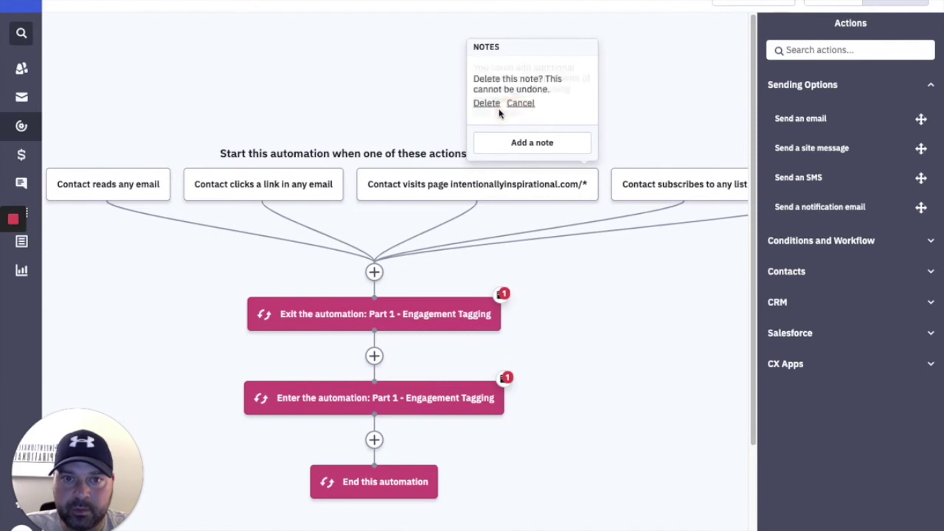
{"action": "left_click", "coordinate": [488, 103]}
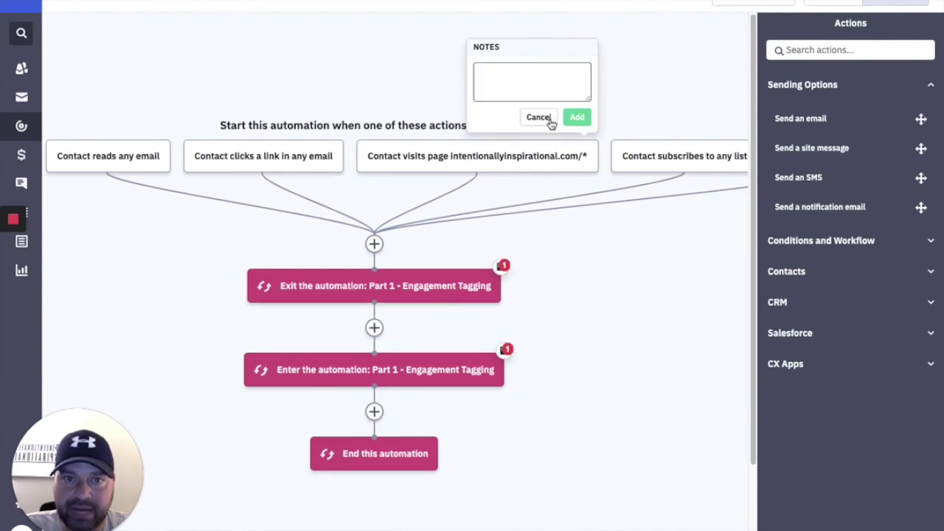
{"action": "left_click", "coordinate": [547, 119]}
Begin deleting the notes on the Exit and Enter steps.
{"action": "left_click", "coordinate": [470, 170]}
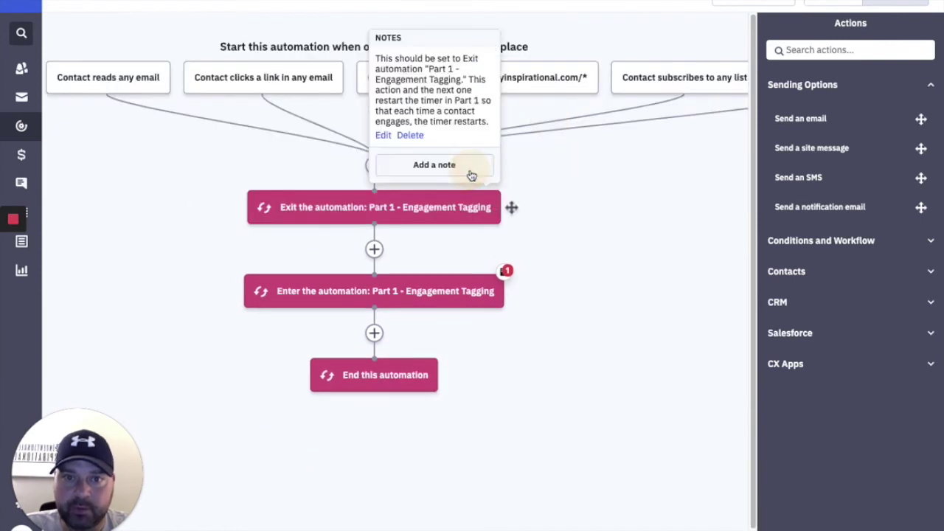
{"action": "left_click", "coordinate": [409, 135]}
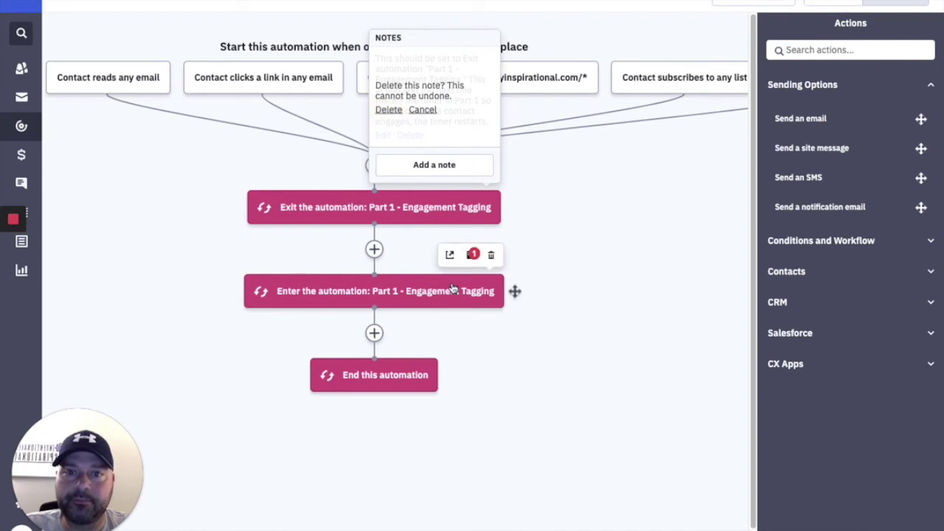
{"action": "left_click", "coordinate": [471, 253]}
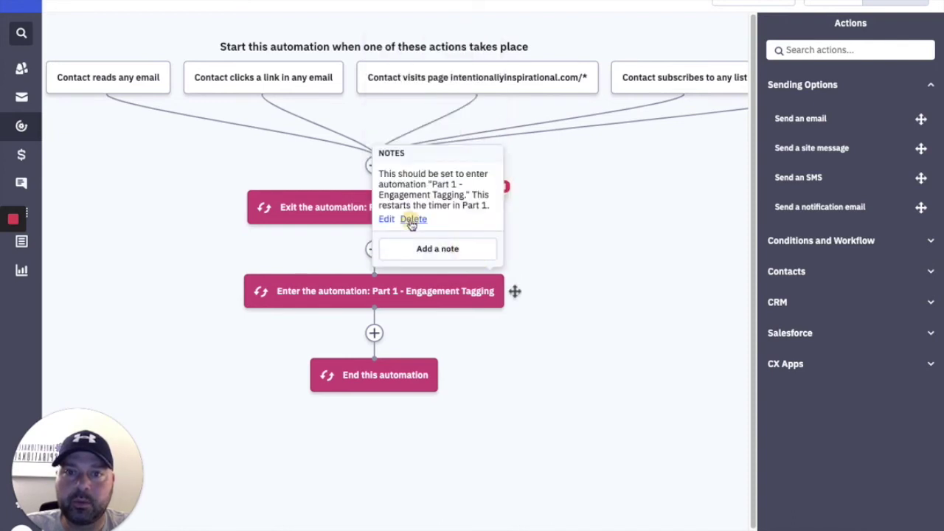
{"action": "left_click", "coordinate": [410, 220]}
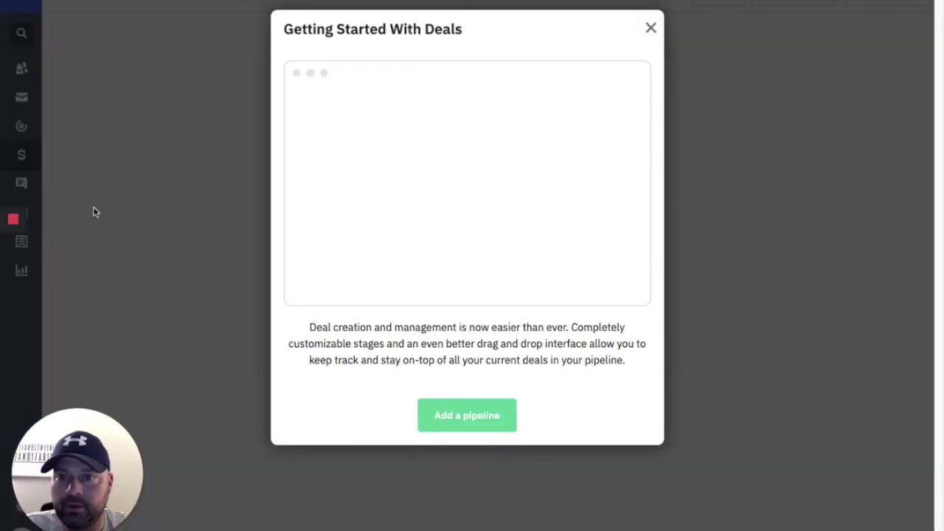
Dismiss the Deals intro and reopen Part 2 - Engagement Tagging from the Automations list.
{"action": "left_click", "coordinate": [22, 134]}
{"action": "left_click", "coordinate": [23, 131]}
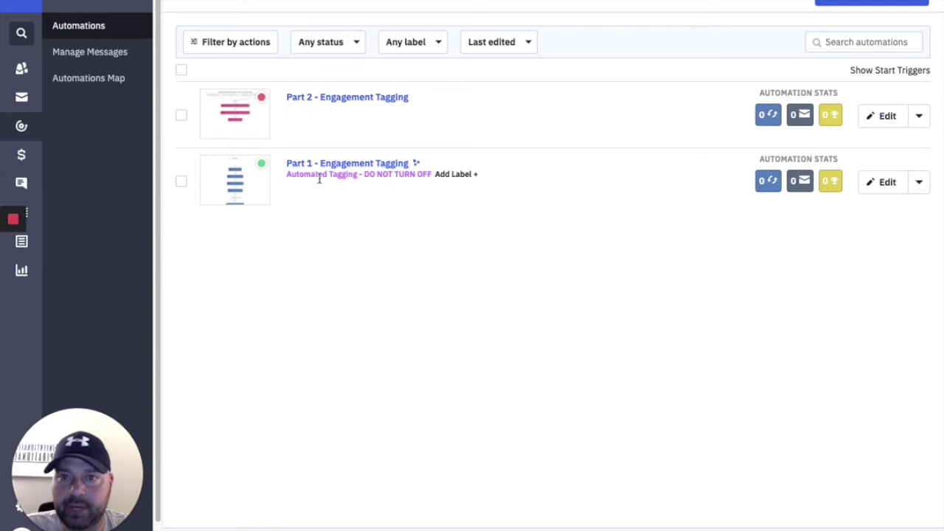
{"action": "left_click", "coordinate": [359, 99]}
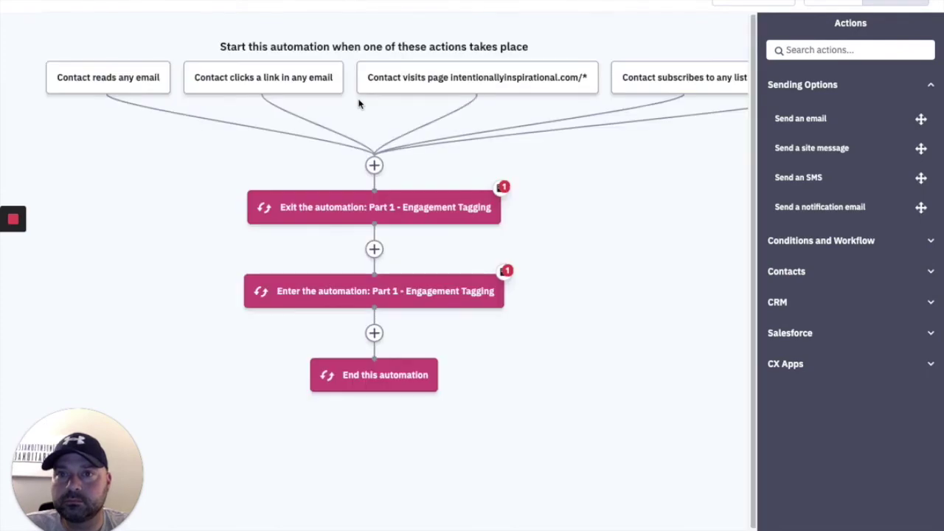
Delete the note on the Exit step.
{"action": "mouse_move", "coordinate": [478, 209]}
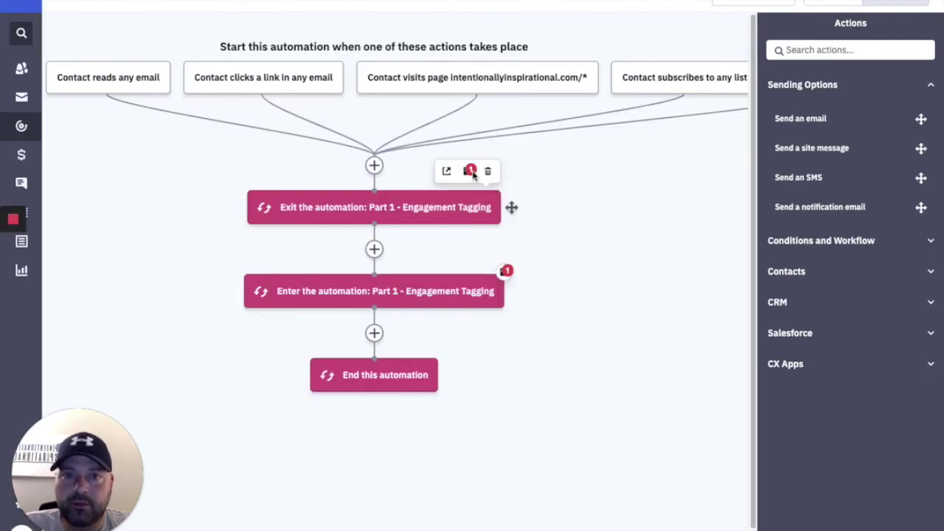
{"action": "left_click", "coordinate": [470, 172]}
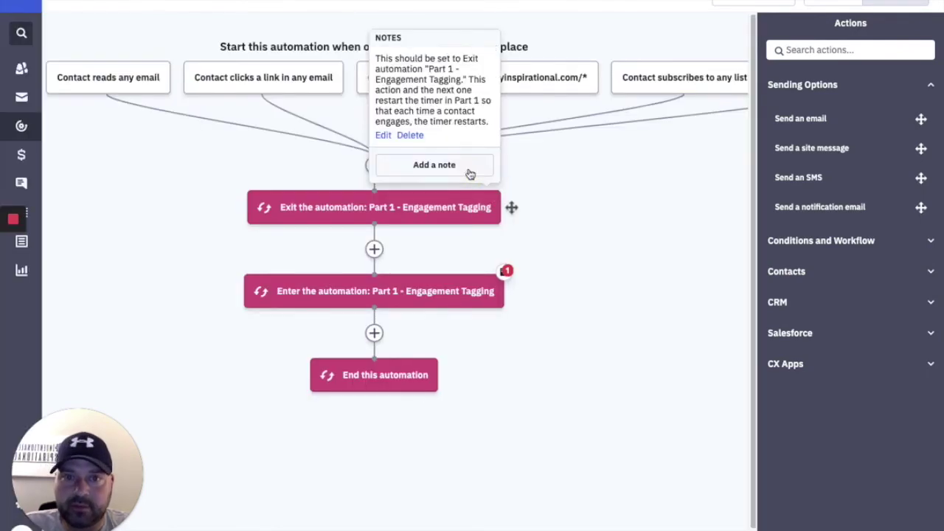
{"action": "left_click", "coordinate": [410, 137]}
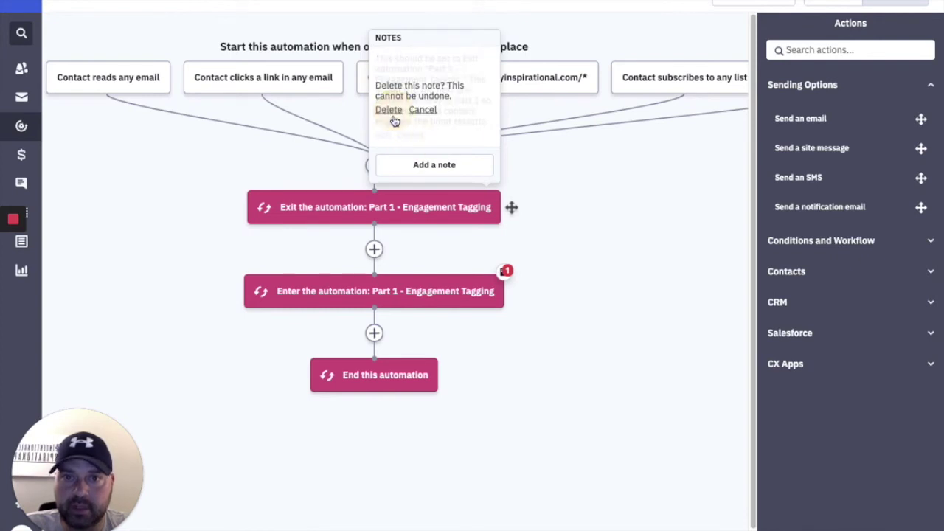
{"action": "left_click", "coordinate": [391, 115]}
{"action": "left_click", "coordinate": [441, 168]}
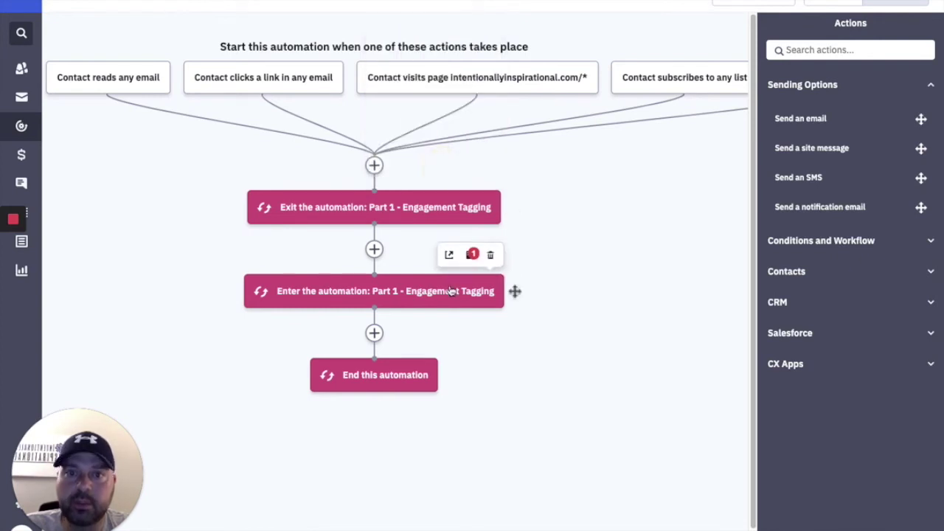
Delete the note on the re-enter Part 1 step and exit to the Automations list.
{"action": "left_click", "coordinate": [473, 254]}
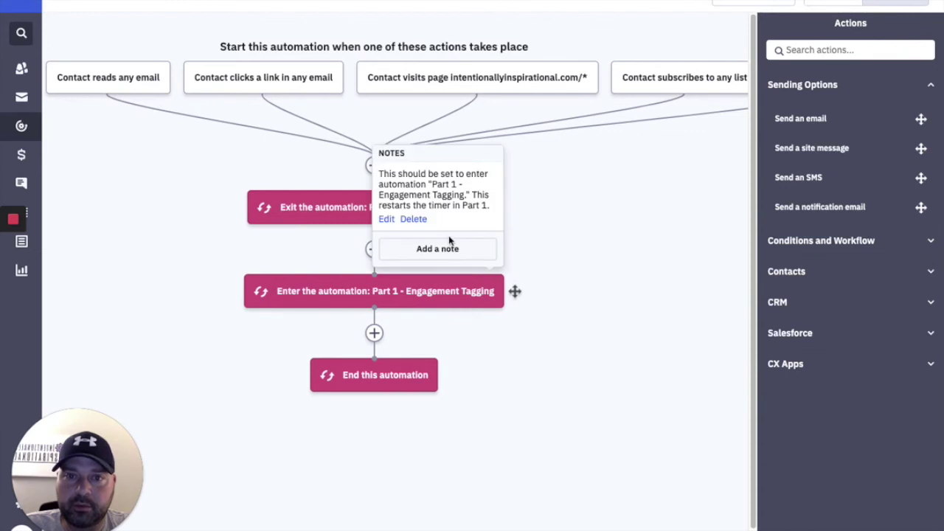
{"action": "left_click", "coordinate": [414, 220]}
{"action": "left_click", "coordinate": [391, 210]}
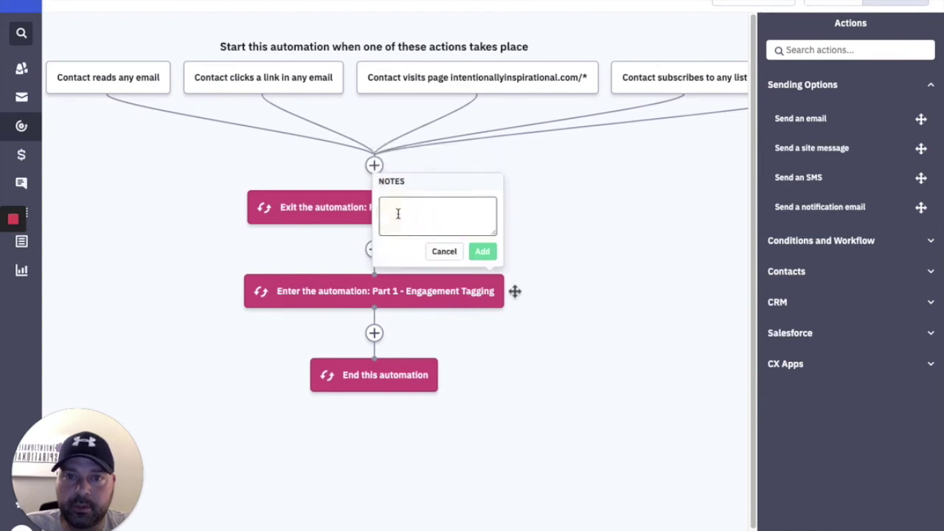
{"action": "left_click", "coordinate": [443, 250]}
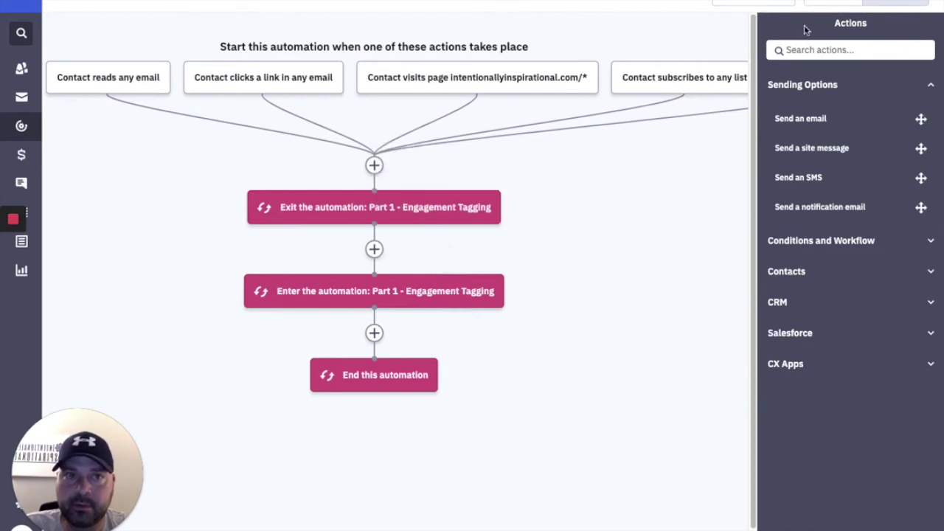
{"action": "left_click", "coordinate": [822, 3]}
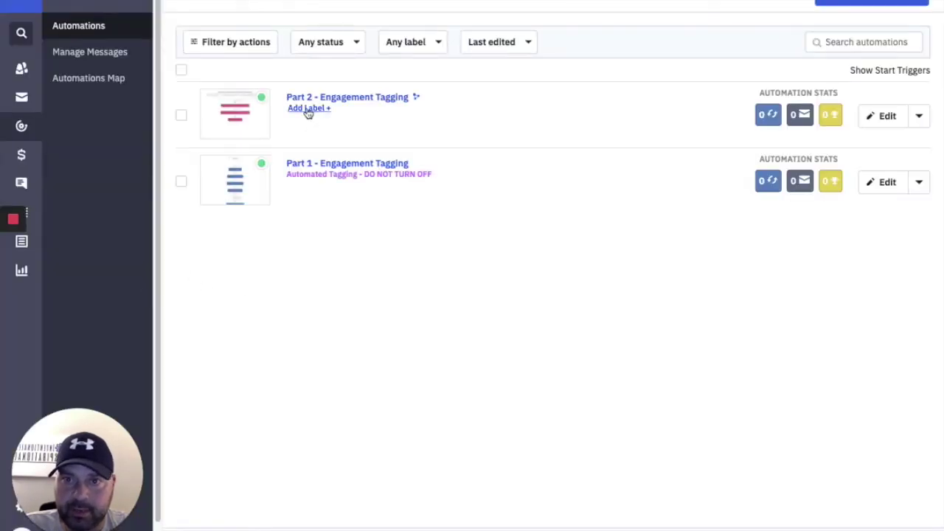
Label Part 2 - Engagement Tagging 'Automated Tagging - DO NOT TURN OFF' and start a new automation.
{"action": "left_click", "coordinate": [307, 109]}
{"action": "left_click", "coordinate": [313, 177]}
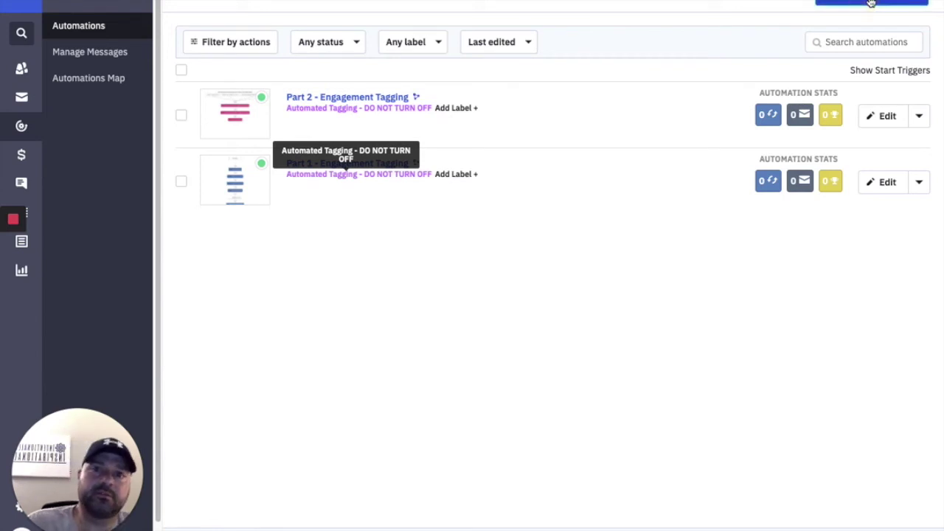
{"action": "left_click", "coordinate": [870, 3]}
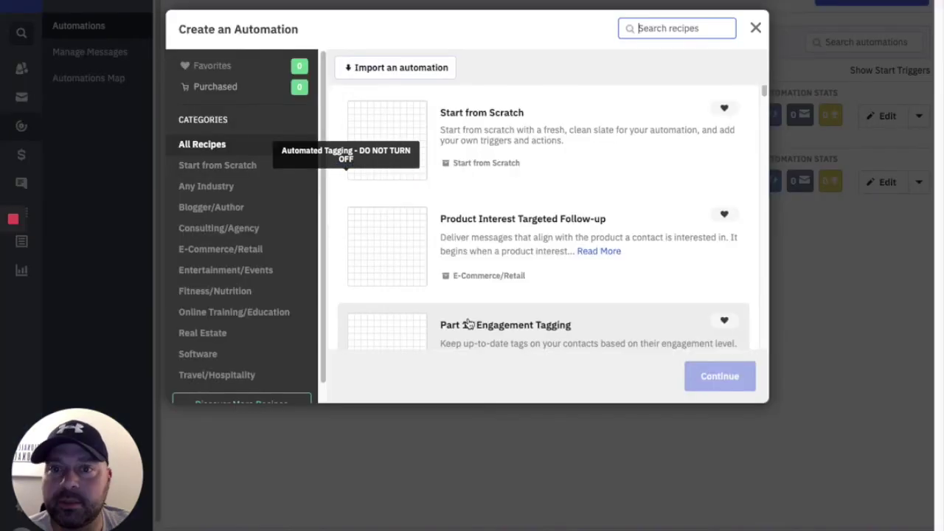
Build a from-scratch automation with a 'Subscribes to a list' trigger on the Prospects list.
{"action": "left_click", "coordinate": [476, 143]}
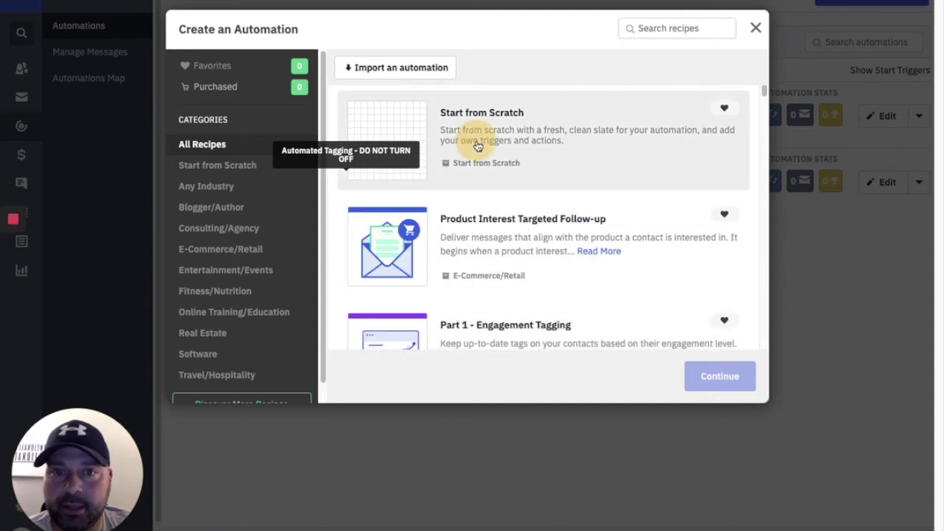
{"action": "left_click", "coordinate": [710, 376]}
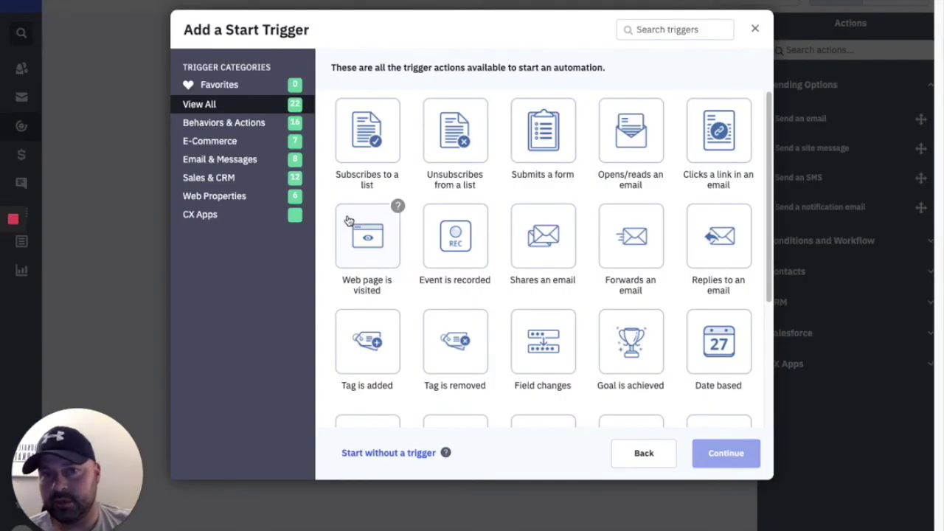
{"action": "left_click", "coordinate": [374, 135]}
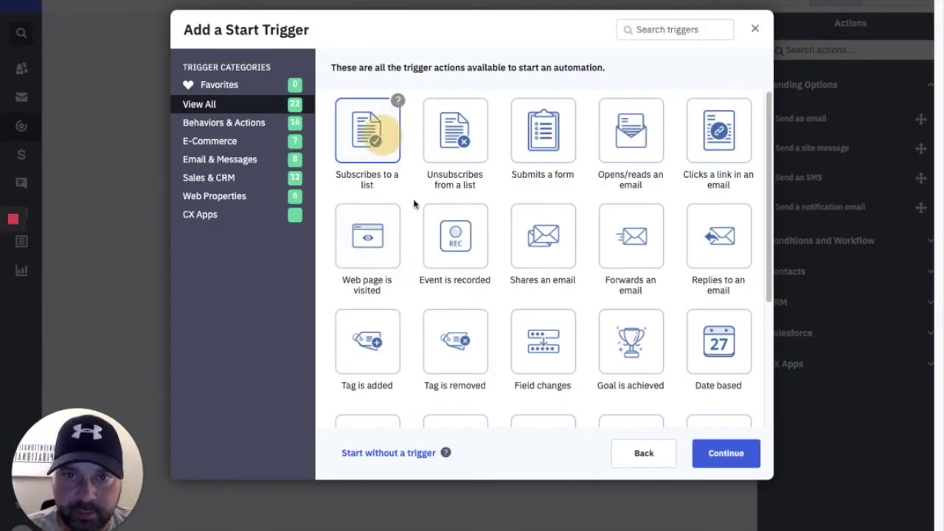
{"action": "left_click", "coordinate": [724, 457]}
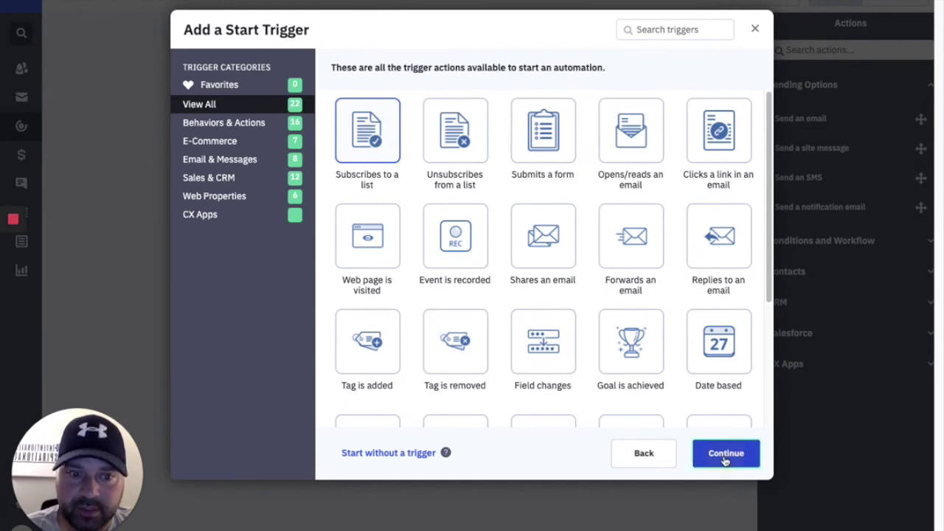
{"action": "left_click", "coordinate": [303, 78]}
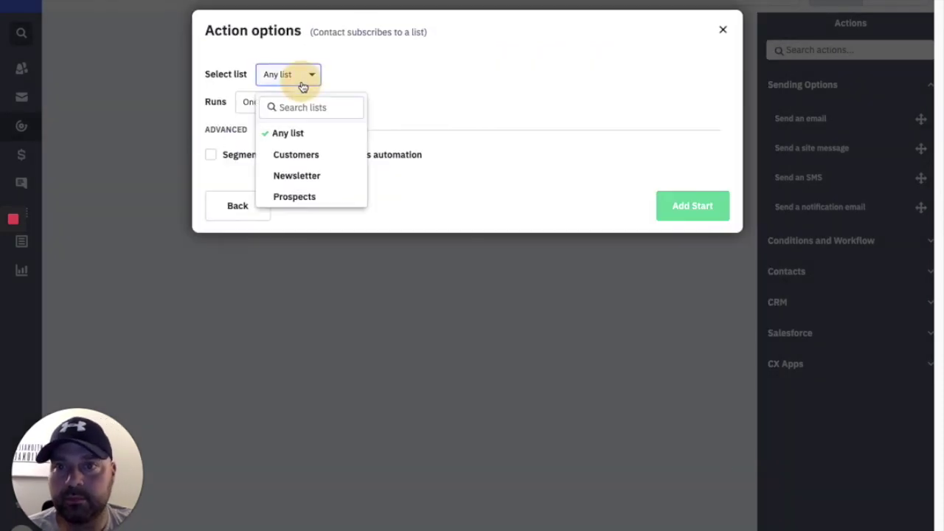
{"action": "left_click", "coordinate": [301, 196]}
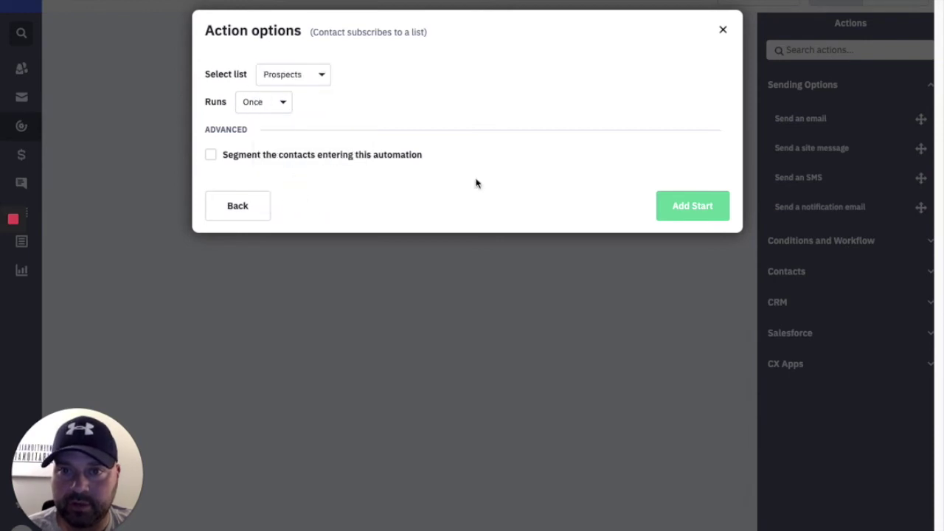
{"action": "left_click", "coordinate": [672, 213]}
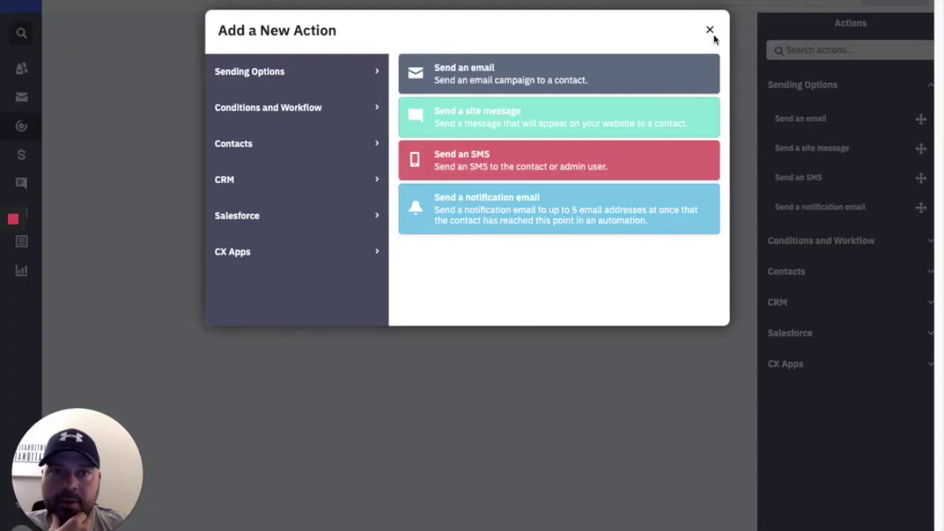
{"action": "left_click", "coordinate": [712, 34]}
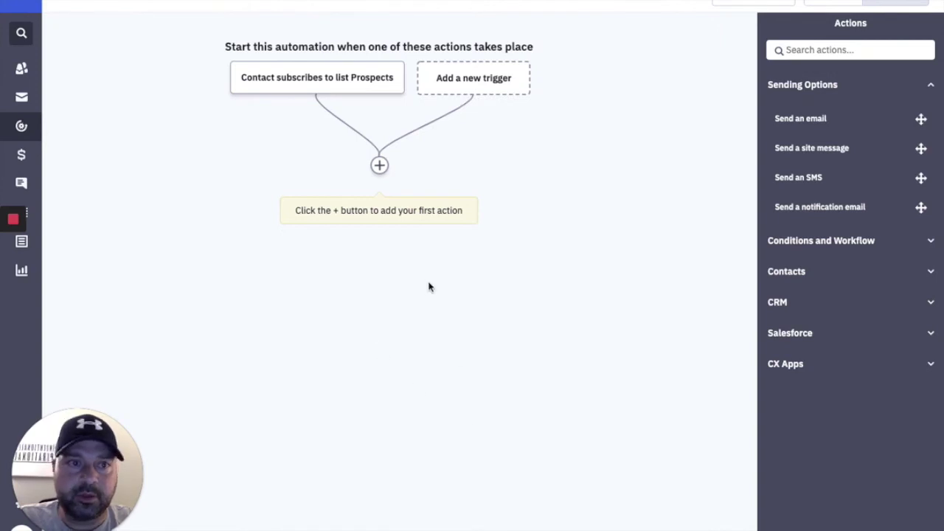
Add a notification email step from a 'notifications' sender address to the sales address.
{"action": "left_click", "coordinate": [849, 208]}
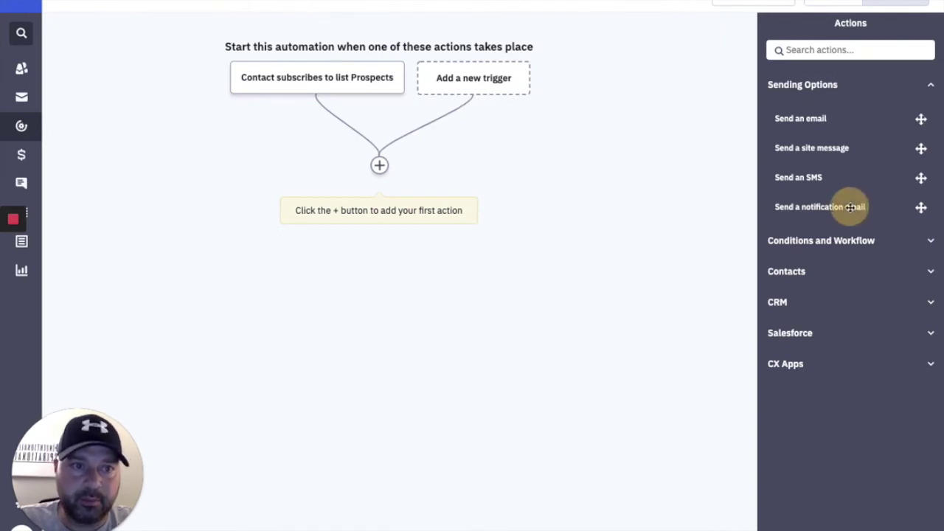
{"action": "left_click_drag", "start_coordinate": [831, 207], "coordinate": [379, 165]}
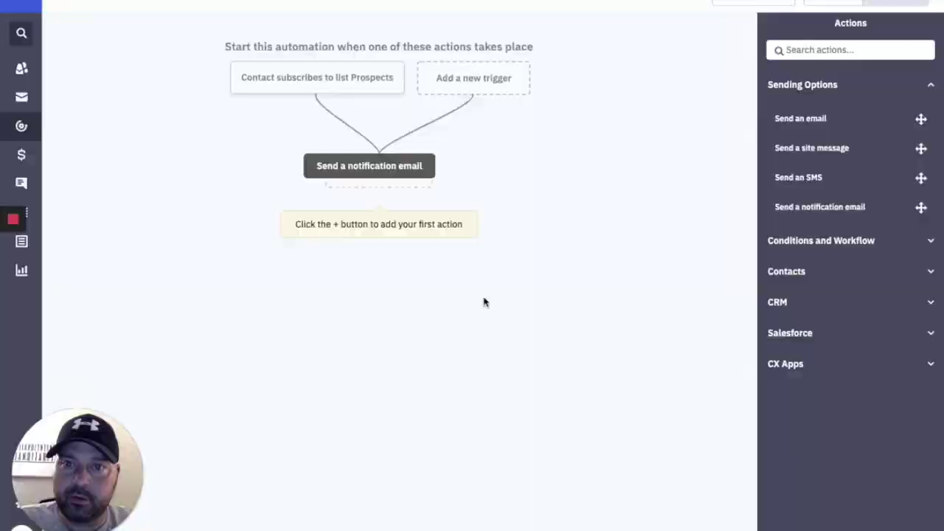
{"action": "left_click_drag", "start_coordinate": [508, 92], "coordinate": [479, 91]}
{"action": "key", "text": "BackSpace"}
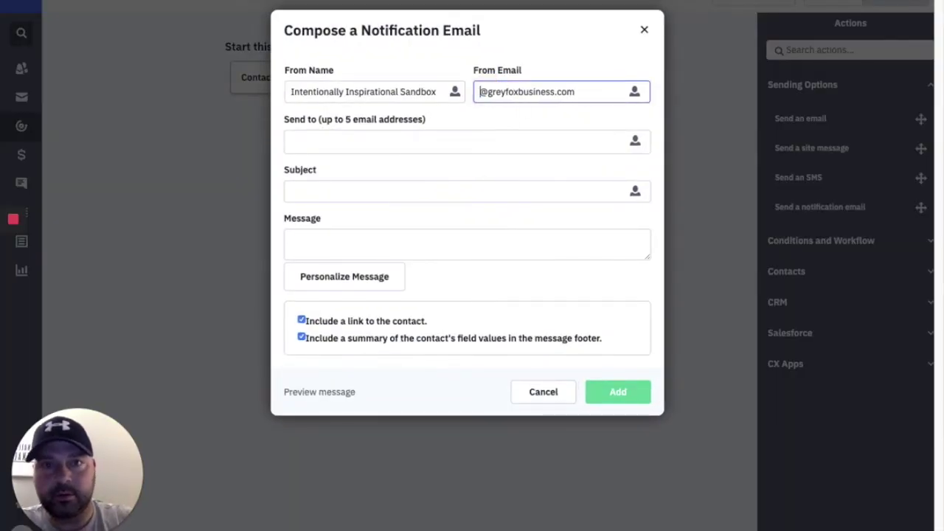
{"action": "type", "text": "notificati"}
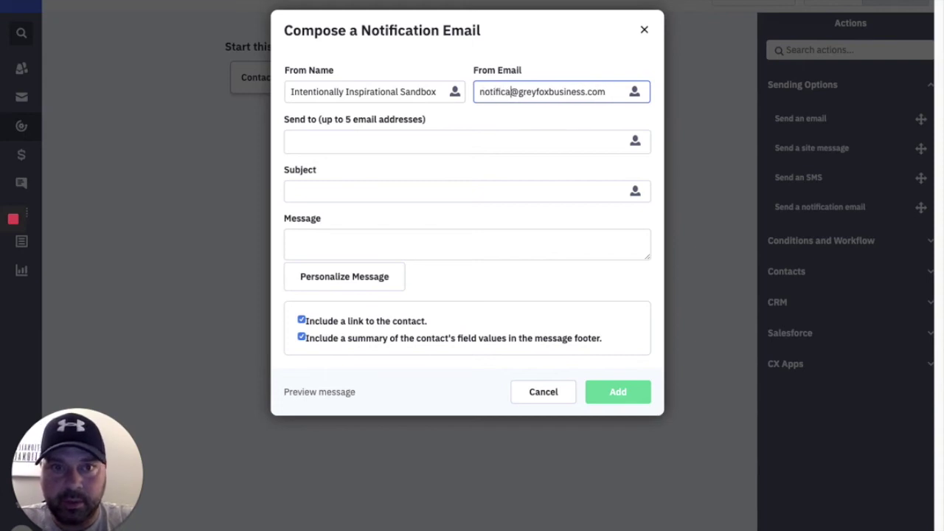
{"action": "type", "text": "ons"}
{"action": "key", "text": "Tab"}
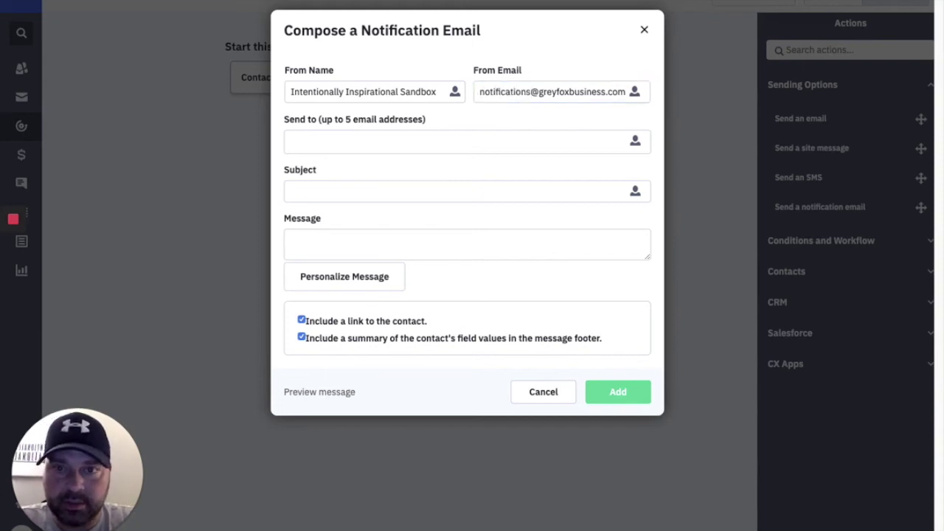
{"action": "left_click", "coordinate": [487, 143]}
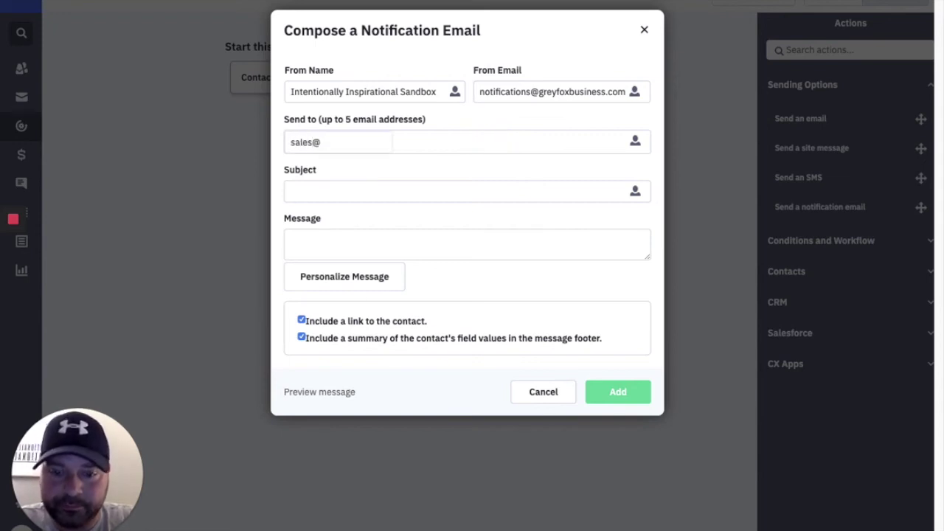
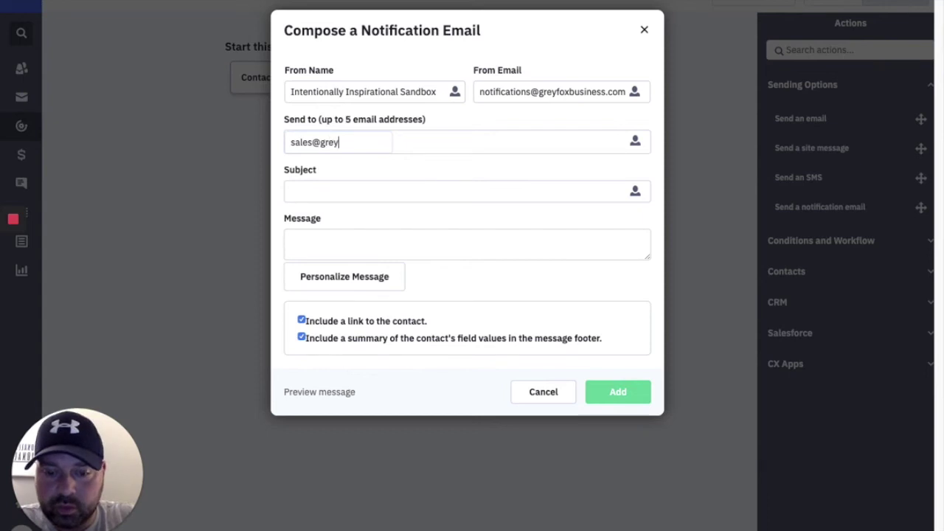
{"action": "key", "text": "Return"}
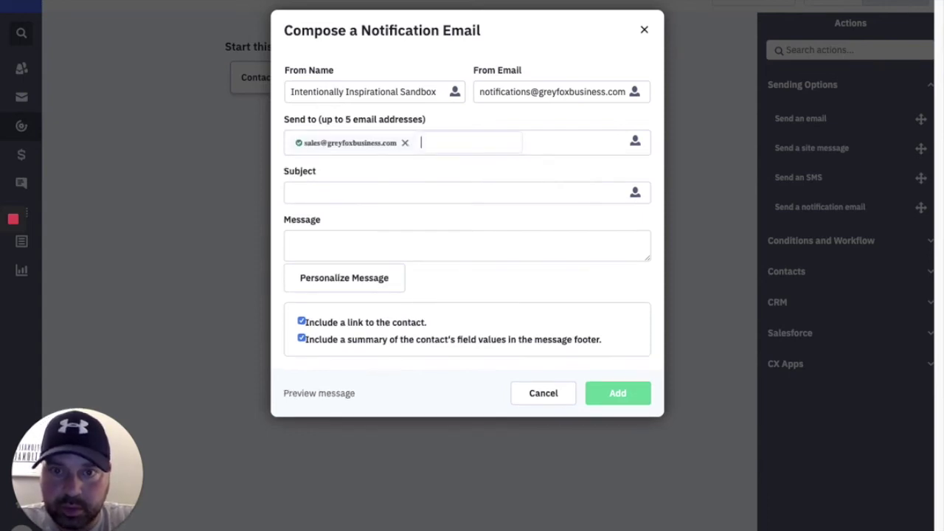
Give it the subject 'Hooray! You have a new subscriber!' and a Congrats contact-info message, then add it.
{"action": "left_click", "coordinate": [520, 189]}
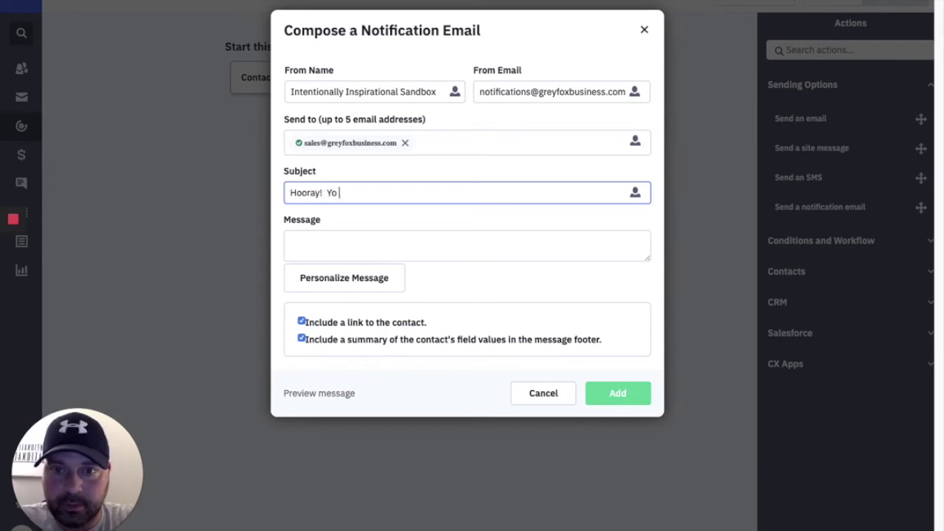
{"action": "type", "text": "u have a new subscriber!"}
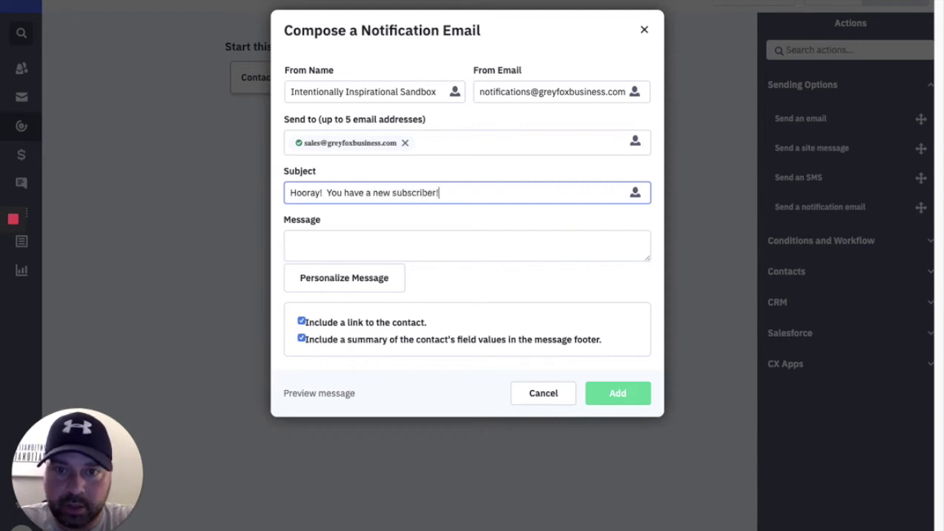
{"action": "left_click", "coordinate": [439, 247]}
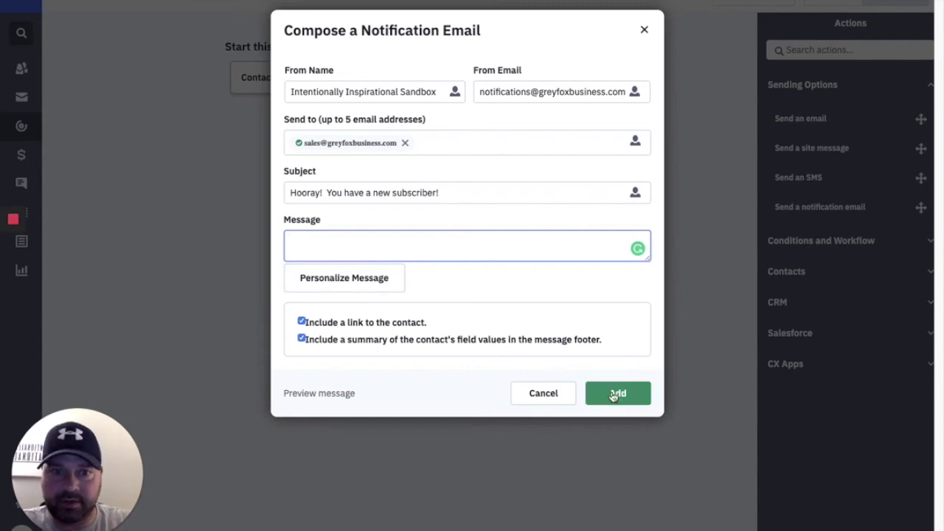
{"action": "left_click", "coordinate": [612, 396]}
{"action": "left_click", "coordinate": [583, 36]}
{"action": "left_click", "coordinate": [311, 238]}
{"action": "type", "text": "Congrats!  Con"}
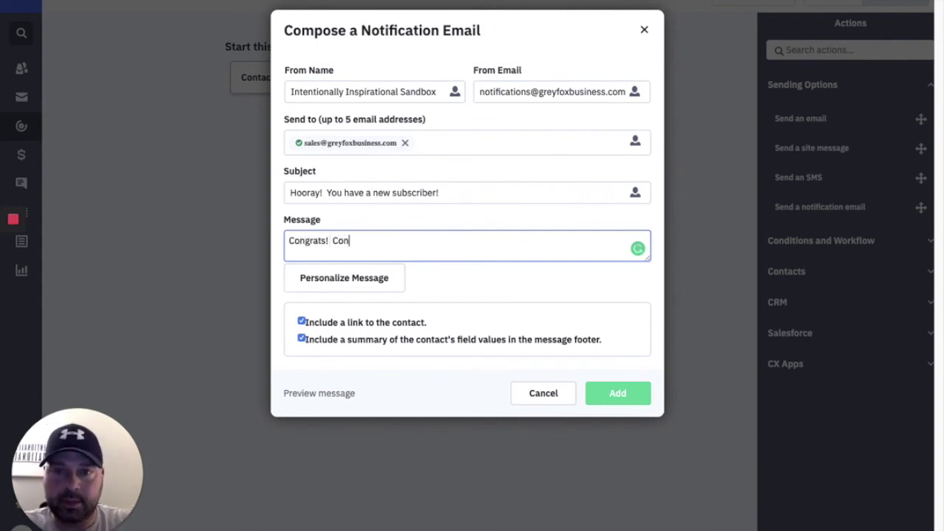
{"action": "type", "text": "tact info is below."}
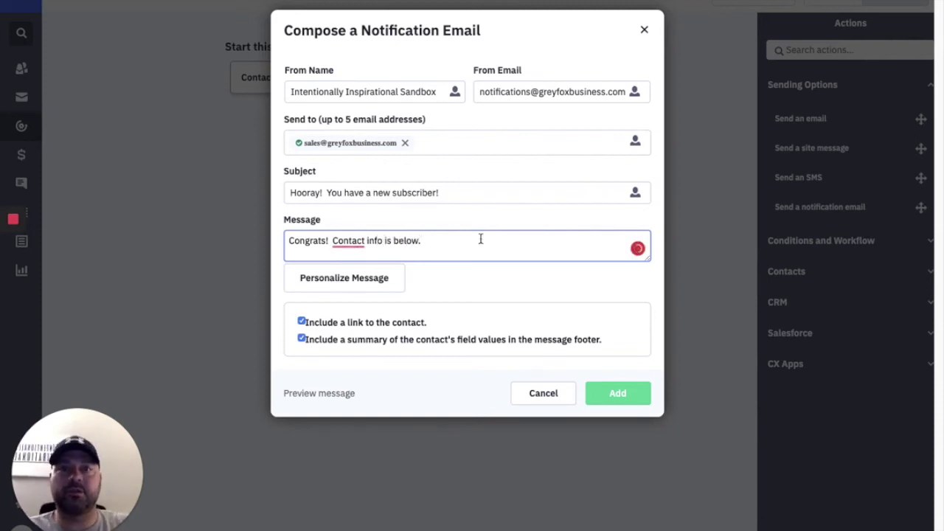
{"action": "left_click", "coordinate": [596, 392]}
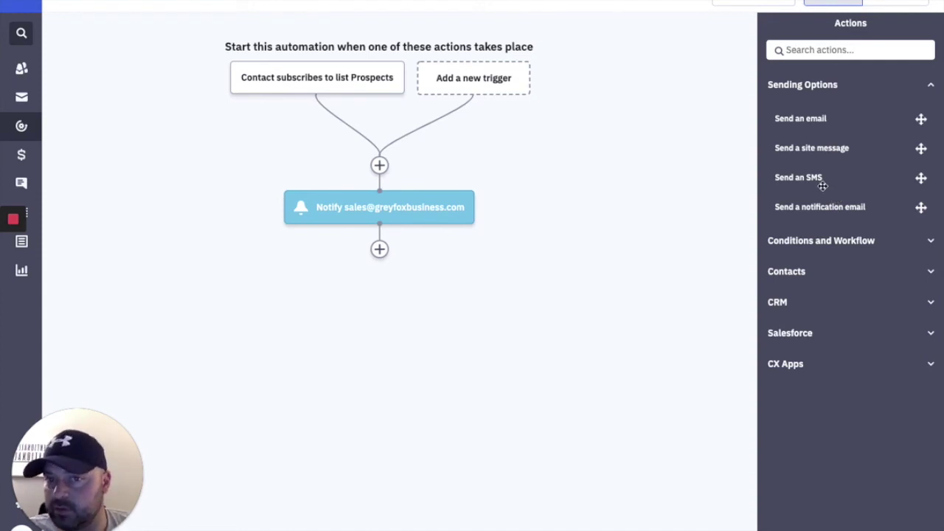
Add a Send an email step after the notification and create the email 'Email #1 - Lead Magnet Delivery'.
{"action": "left_click", "coordinate": [811, 118]}
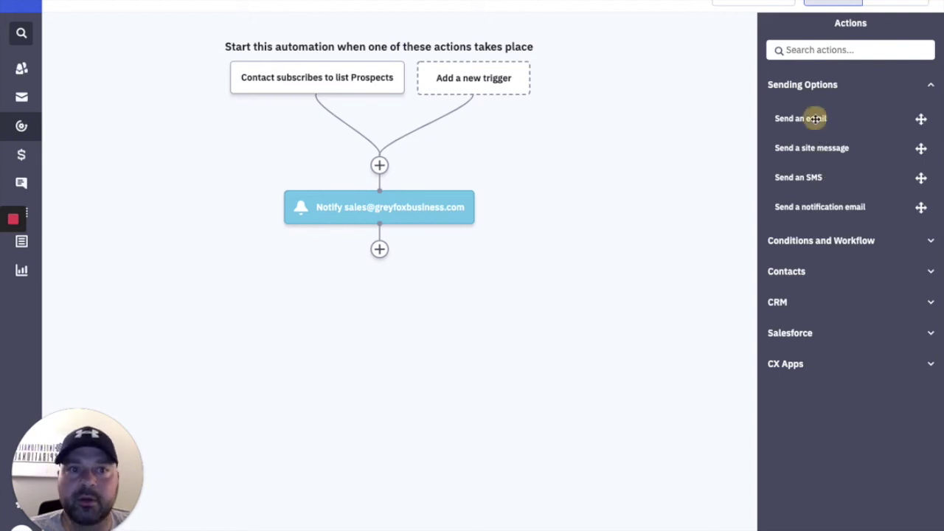
{"action": "left_click_drag", "start_coordinate": [800, 118], "coordinate": [383, 250]}
{"action": "left_click", "coordinate": [394, 231]}
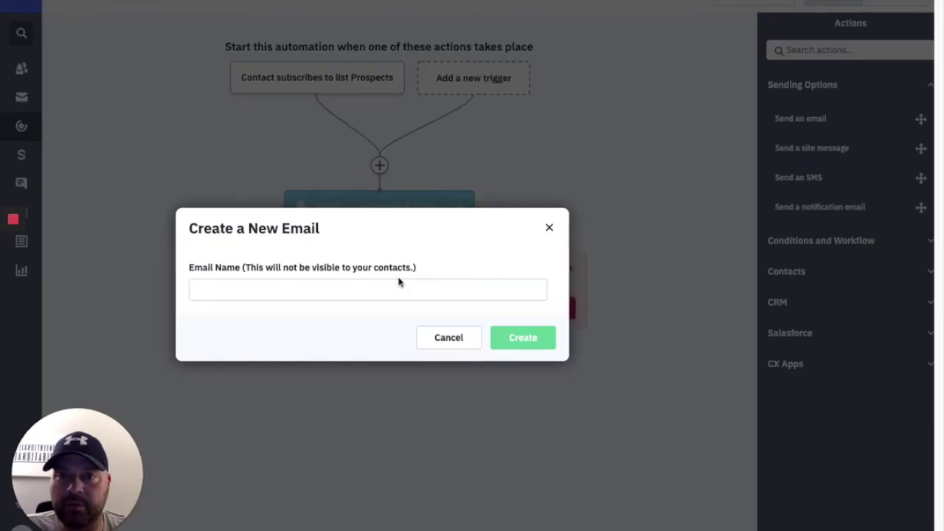
{"action": "left_click", "coordinate": [350, 292]}
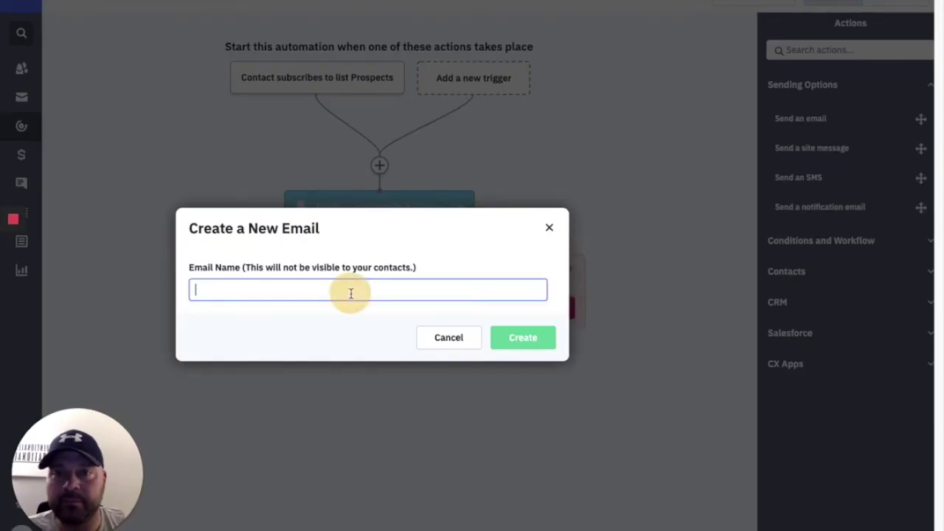
{"action": "type", "text": "Email #1 - Lead Magnet Delivery"}
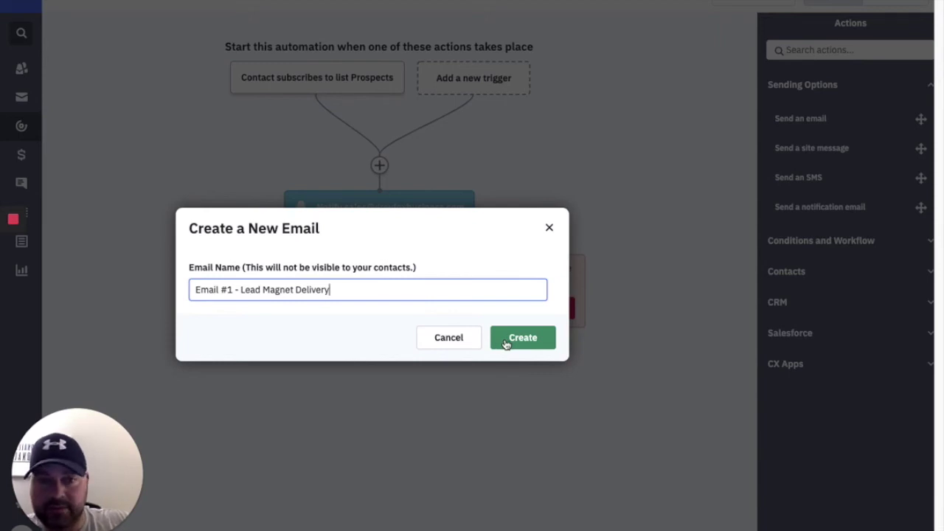
{"action": "left_click", "coordinate": [507, 344]}
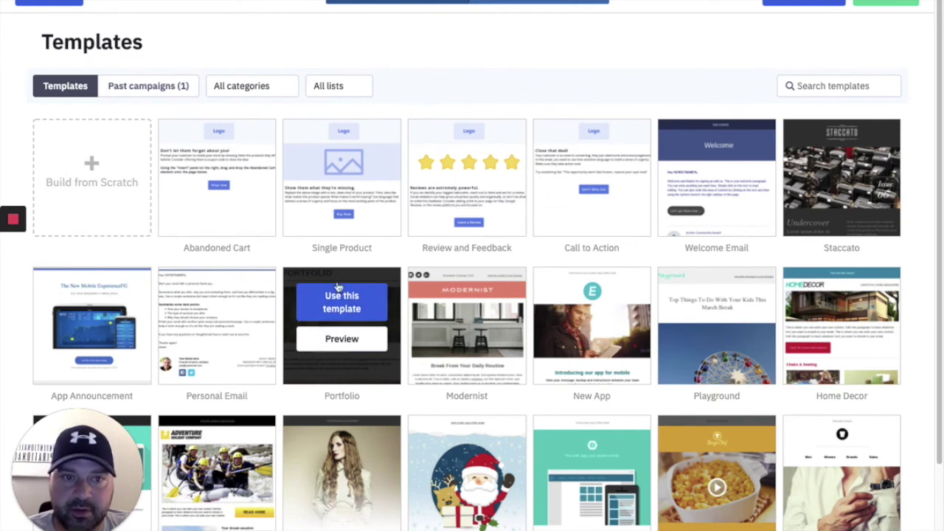
Start an email from the Welcome Email template with subject 'tbd' and open it in the designer.
{"action": "left_click", "coordinate": [699, 161]}
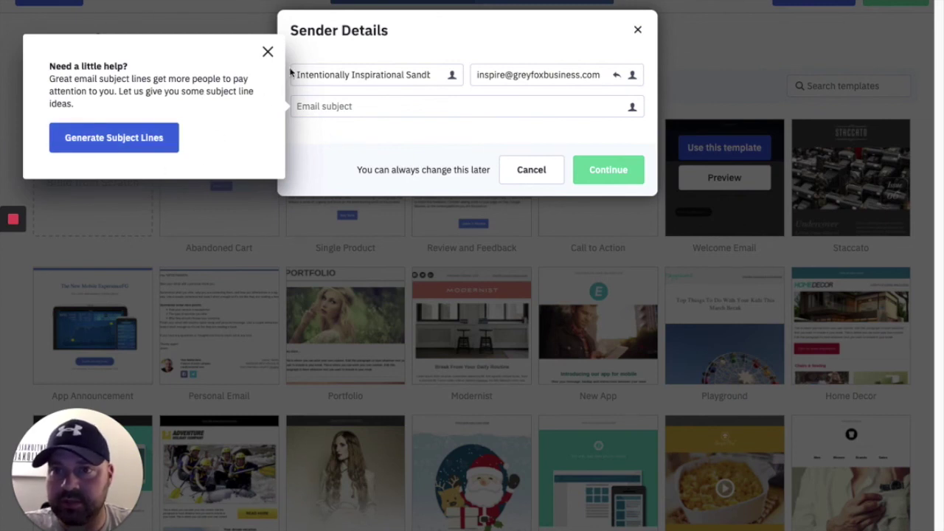
{"action": "left_click", "coordinate": [267, 52]}
{"action": "left_click", "coordinate": [326, 107]}
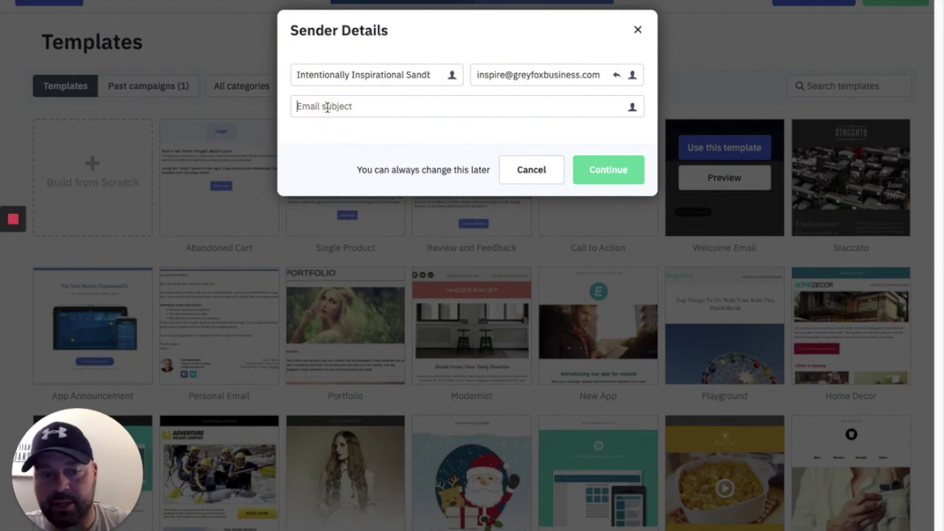
{"action": "type", "text": "t"}
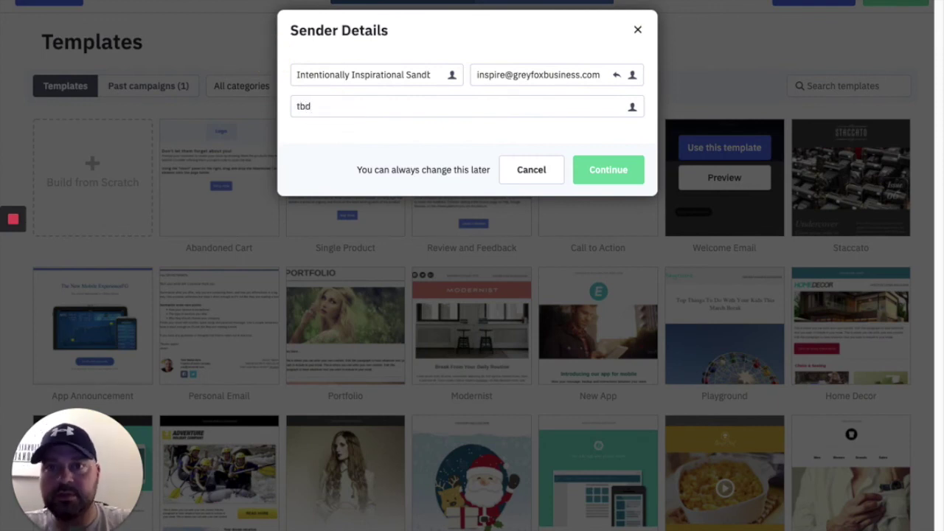
{"action": "type", "text": "bd"}
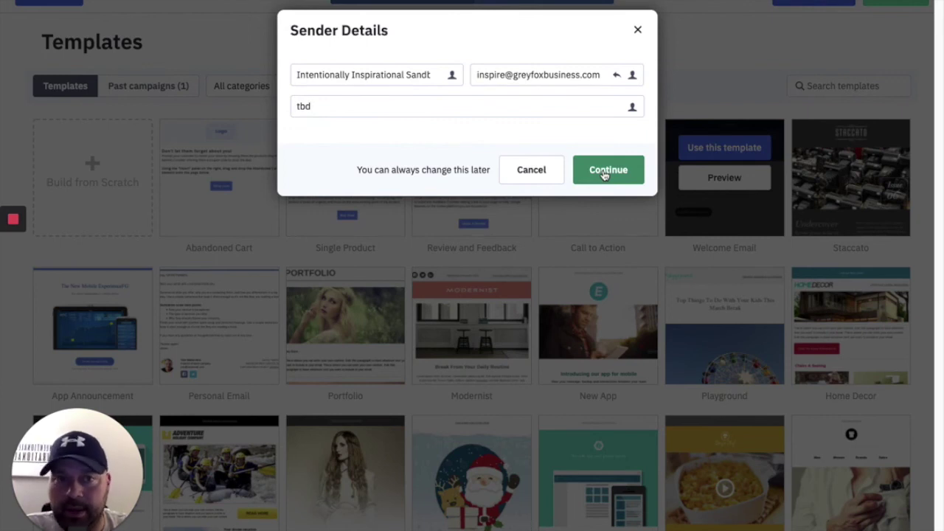
{"action": "left_click", "coordinate": [605, 171]}
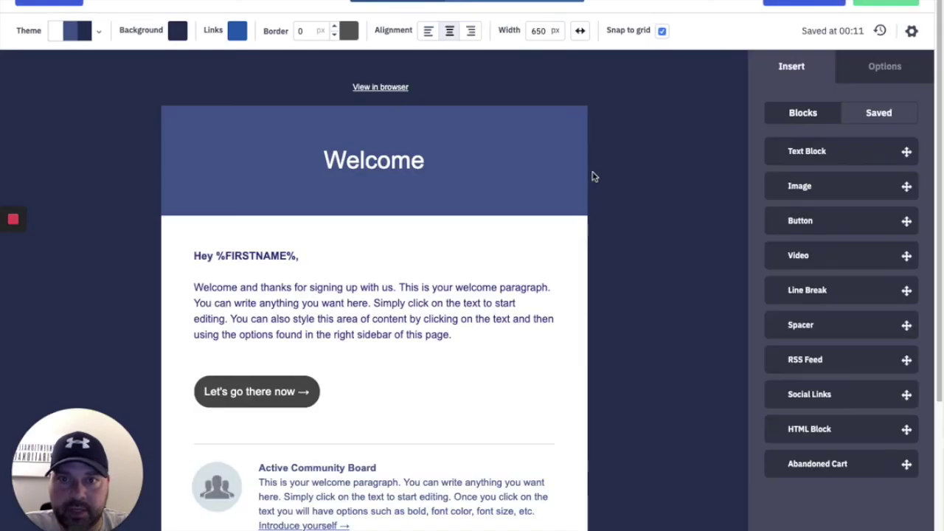
Scroll through the Welcome-template email design, leaving it unchanged.
{"action": "scroll", "coordinate": [518, 270], "scroll_direction": "down", "scroll_amount": 3}
{"action": "scroll", "coordinate": [521, 269], "scroll_direction": "up", "scroll_amount": 3}
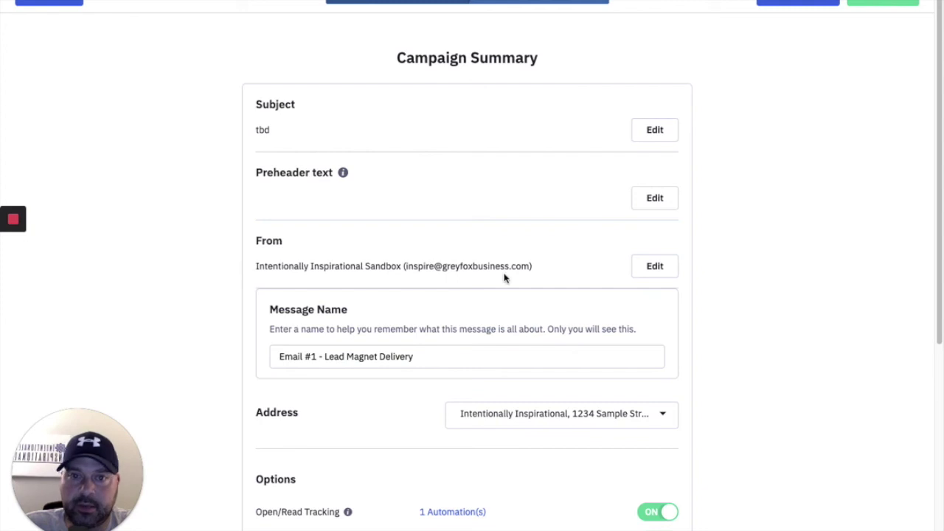
Turn on Google Analytics tracking for the lead magnet email in the Campaign Summary.
{"action": "scroll", "coordinate": [539, 272], "scroll_direction": "down", "scroll_amount": 1}
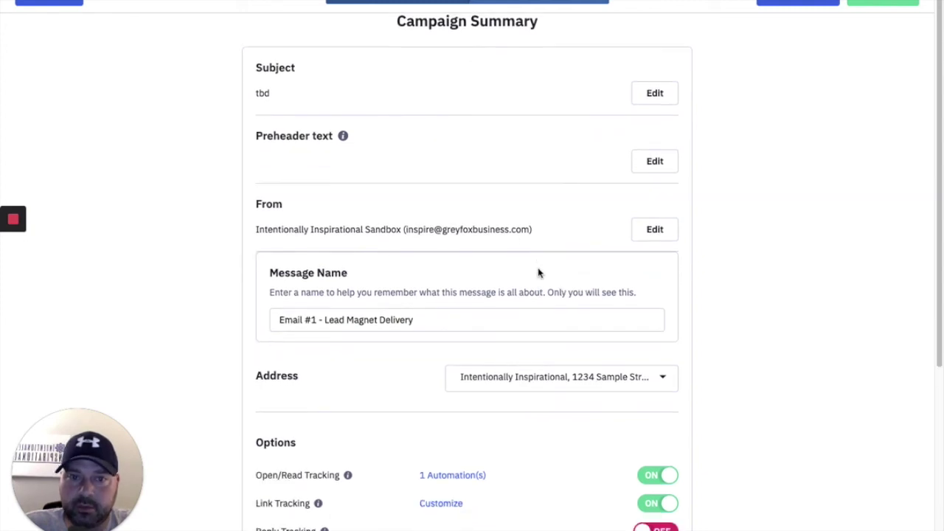
{"action": "scroll", "coordinate": [539, 272], "scroll_direction": "down", "scroll_amount": 2}
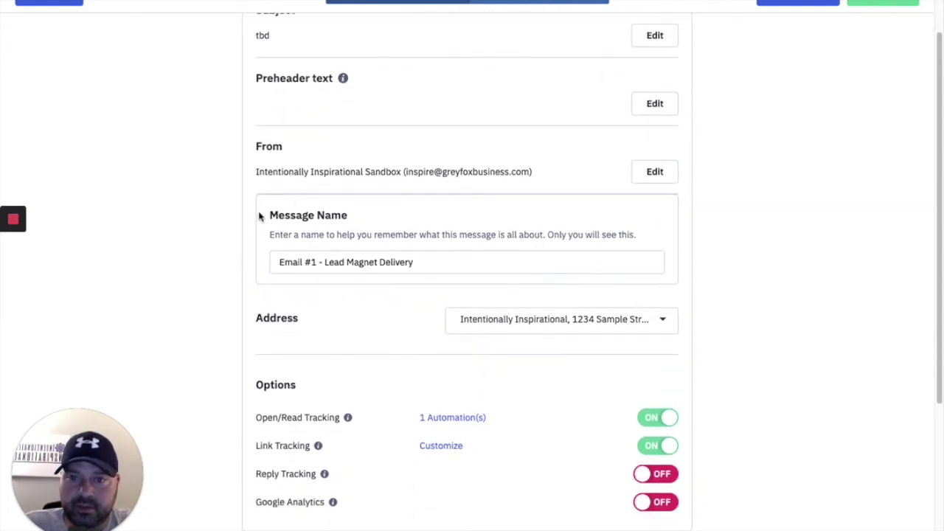
{"action": "scroll", "coordinate": [310, 235], "scroll_direction": "down", "scroll_amount": 2}
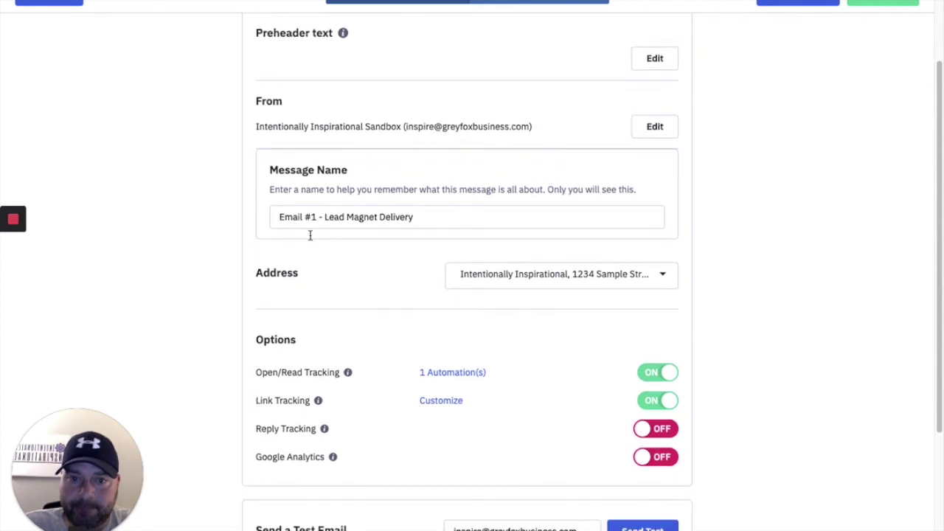
{"action": "scroll", "coordinate": [310, 313], "scroll_direction": "down", "scroll_amount": 2}
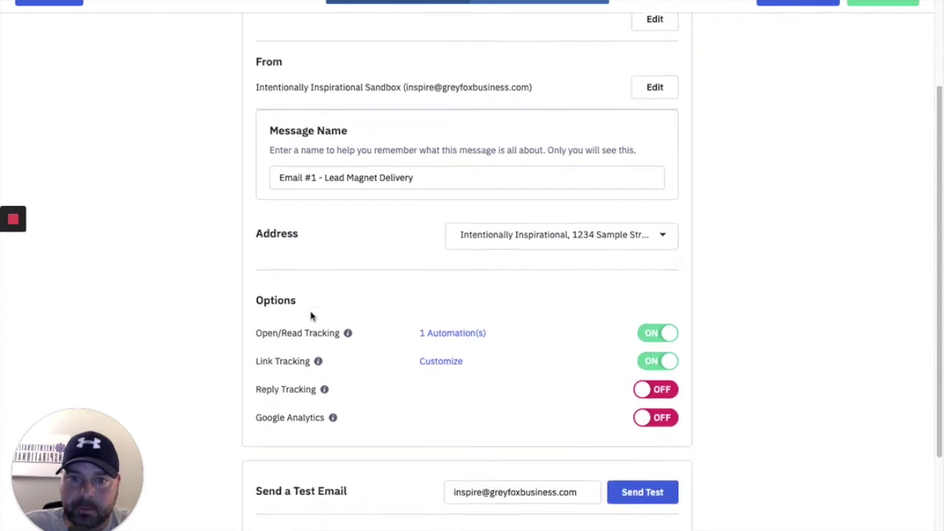
{"action": "mouse_move", "coordinate": [334, 384]}
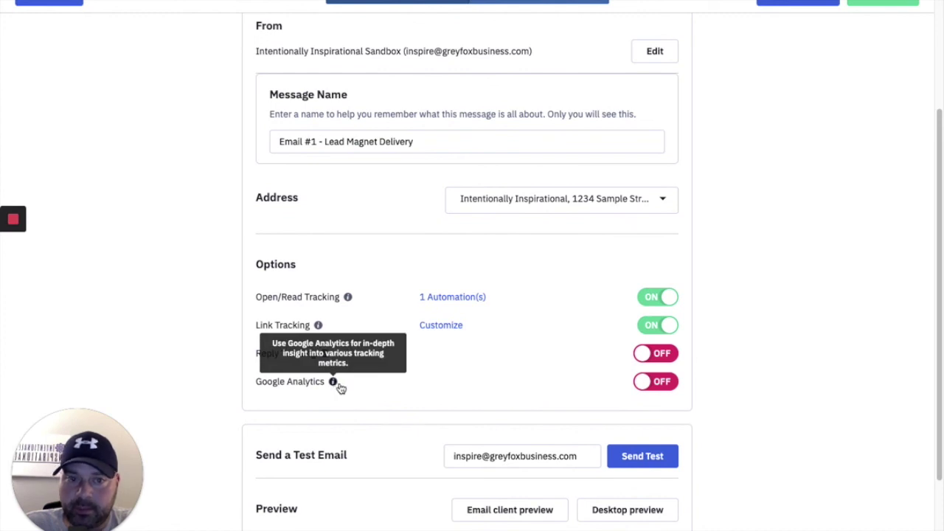
{"action": "left_click", "coordinate": [644, 388]}
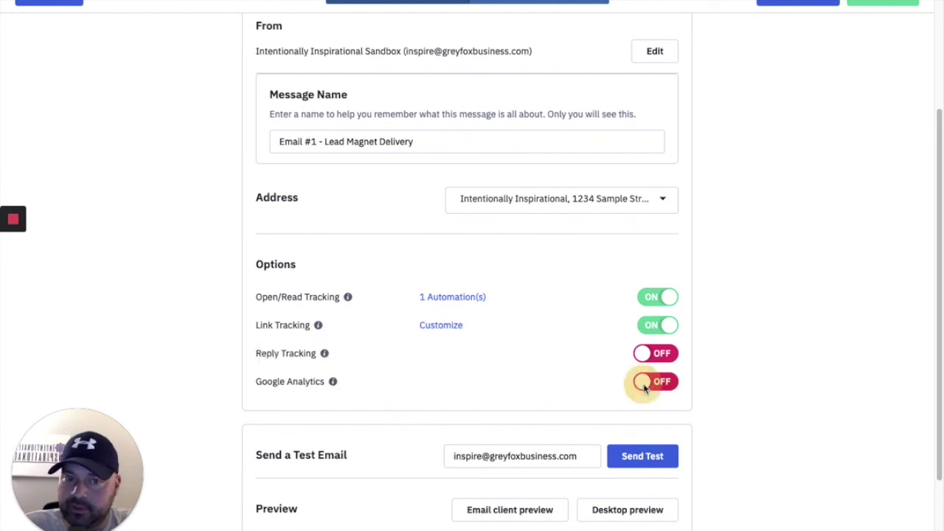
{"action": "left_click", "coordinate": [616, 161]}
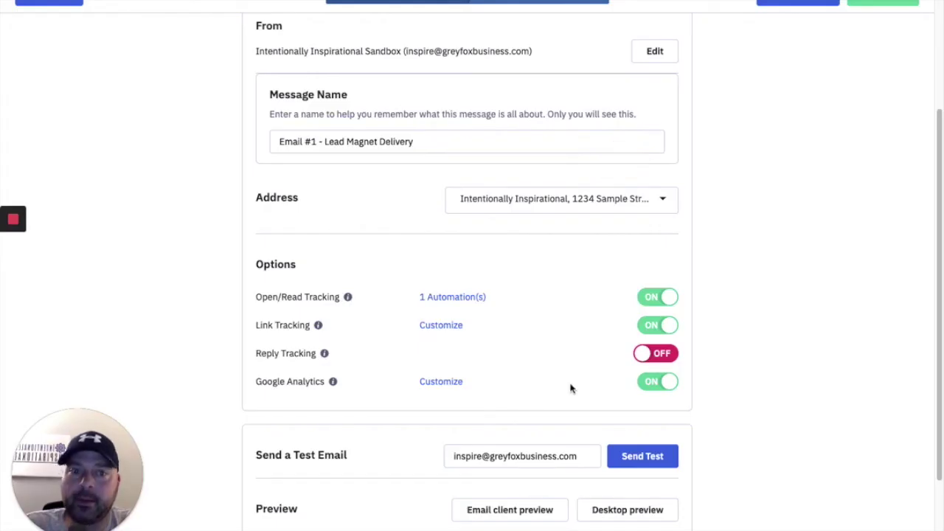
Keep reply tracking off by cancelling the ReplyTo confirmation, then review the summary.
{"action": "mouse_move", "coordinate": [333, 382]}
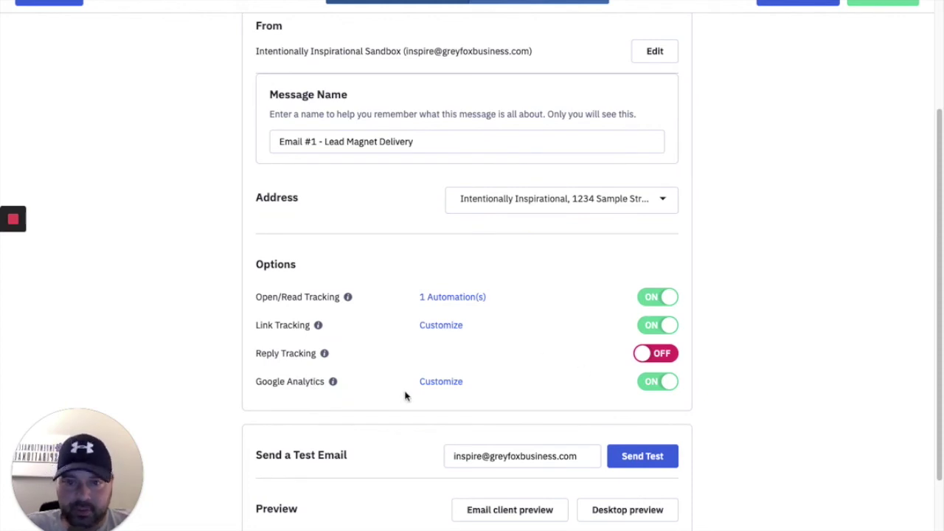
{"action": "scroll", "coordinate": [407, 361], "scroll_direction": "up", "scroll_amount": 2}
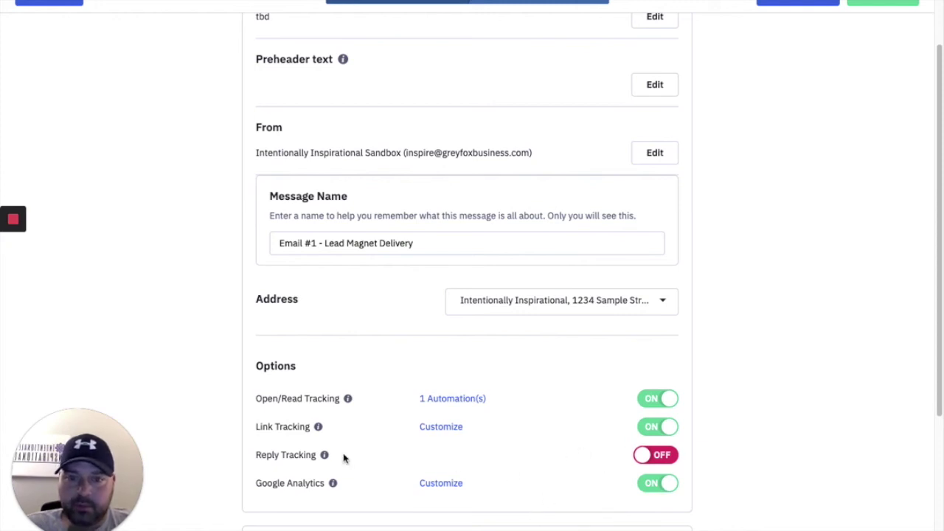
{"action": "mouse_move", "coordinate": [327, 457]}
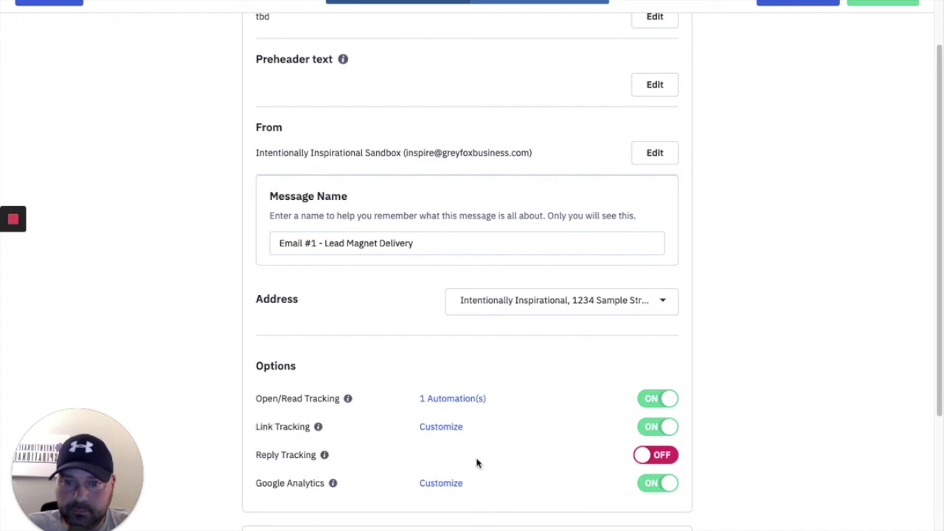
{"action": "left_click", "coordinate": [641, 454]}
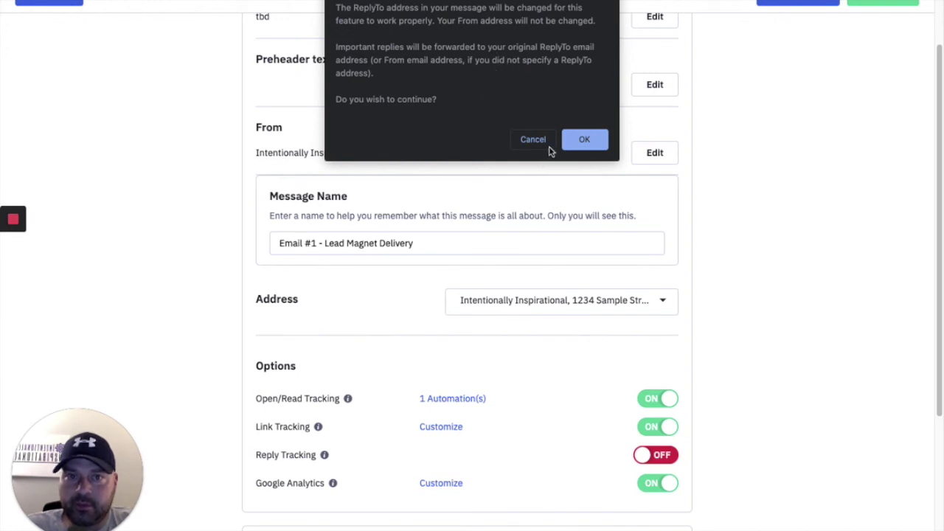
{"action": "left_click", "coordinate": [525, 140]}
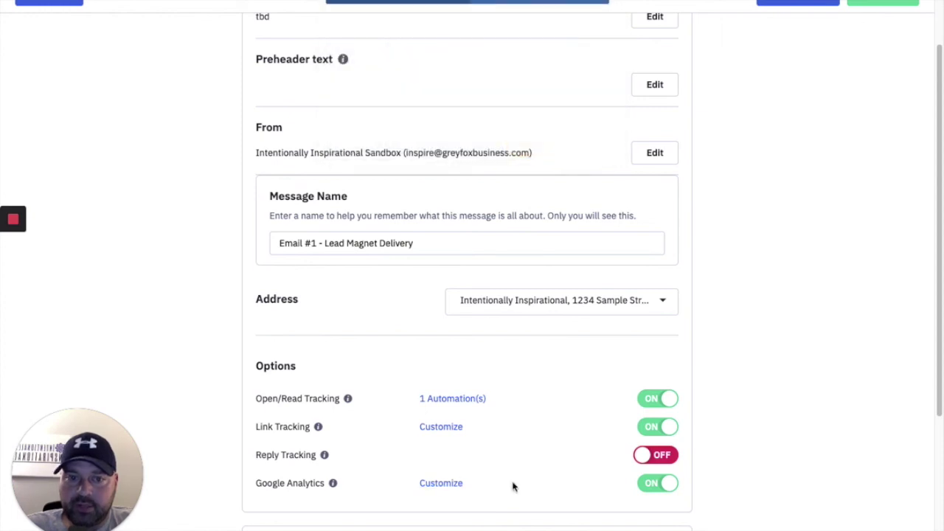
{"action": "scroll", "coordinate": [565, 367], "scroll_direction": "down", "scroll_amount": 3}
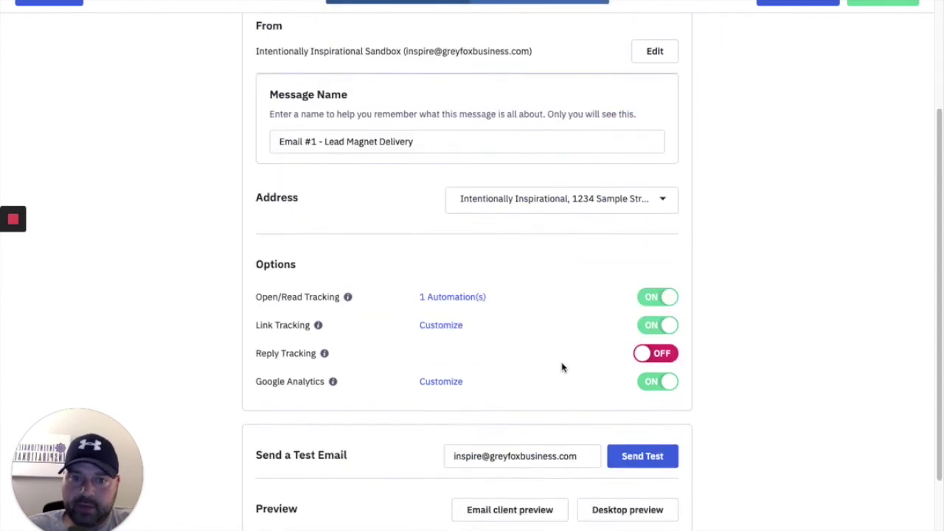
{"action": "scroll", "coordinate": [565, 367], "scroll_direction": "down", "scroll_amount": 1}
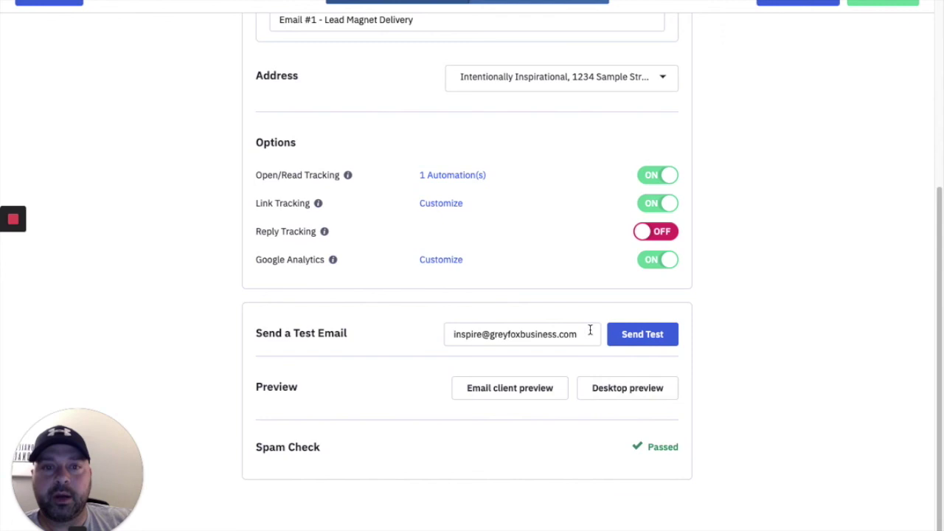
{"action": "scroll", "coordinate": [579, 333], "scroll_direction": "up", "scroll_amount": 5}
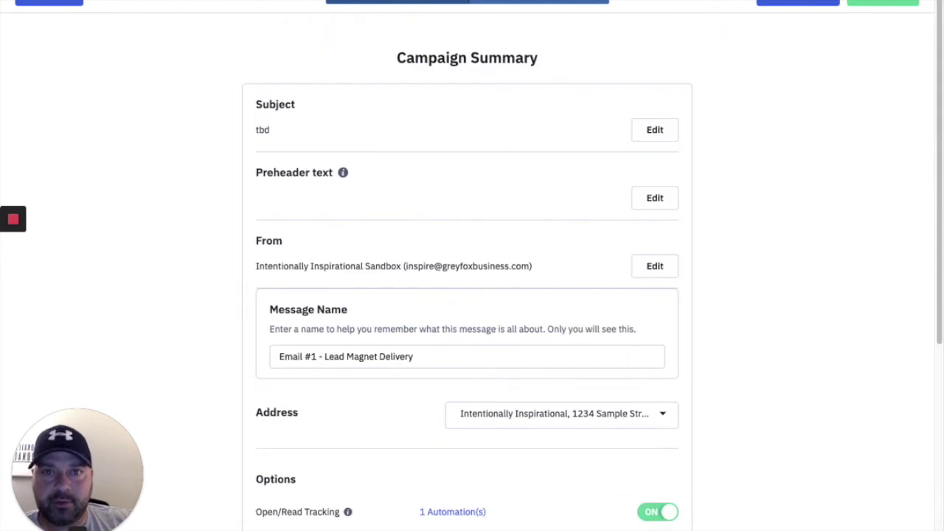
{"action": "scroll", "coordinate": [480, 251], "scroll_direction": "down", "scroll_amount": 3}
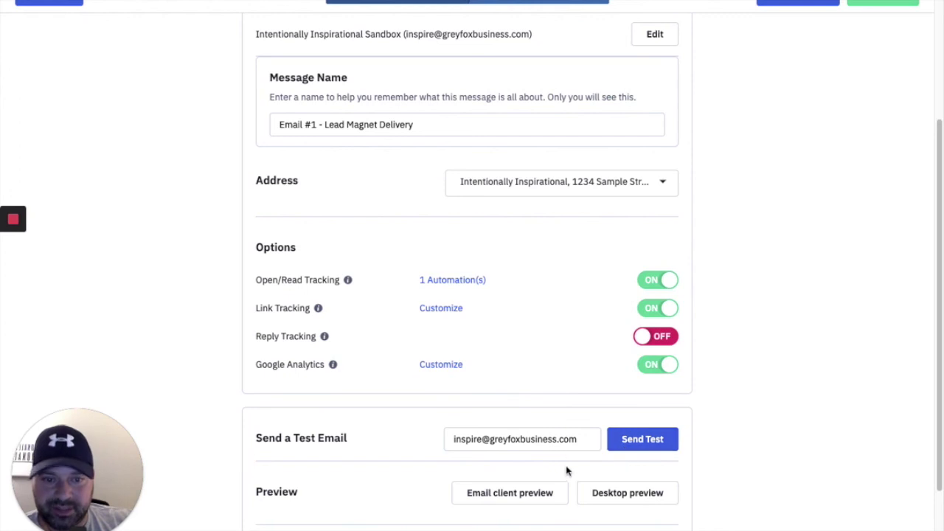
{"action": "scroll", "coordinate": [554, 420], "scroll_direction": "up", "scroll_amount": 3}
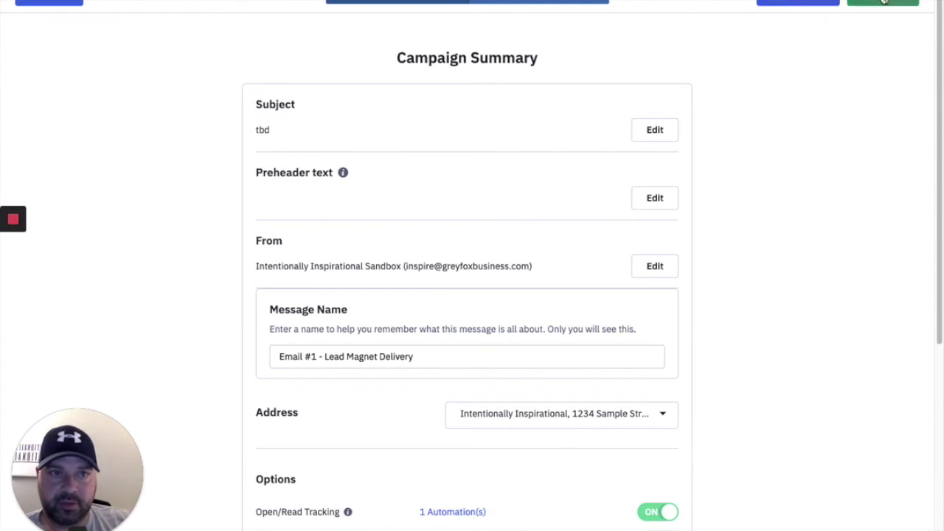
Save Lead Magnet Delivery as the Send email step and add End this automation below it.
{"action": "left_click", "coordinate": [881, 4]}
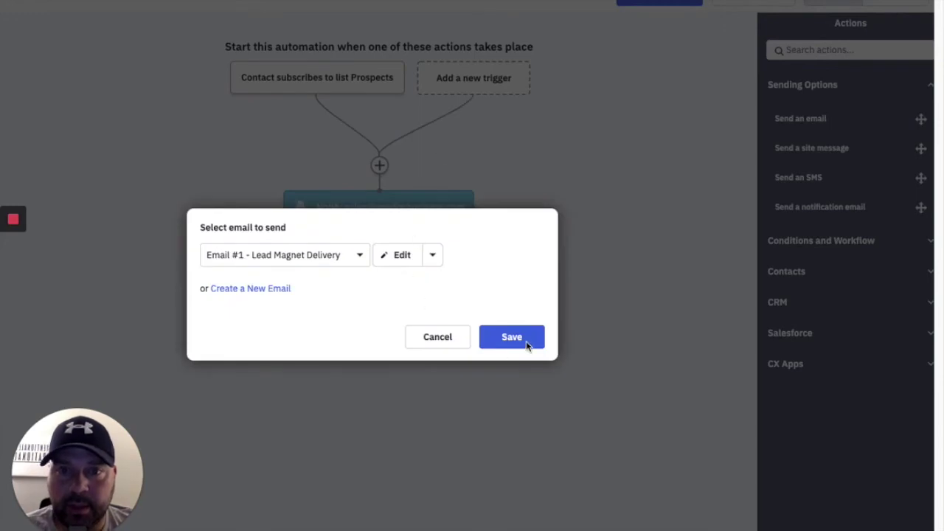
{"action": "left_click", "coordinate": [523, 343]}
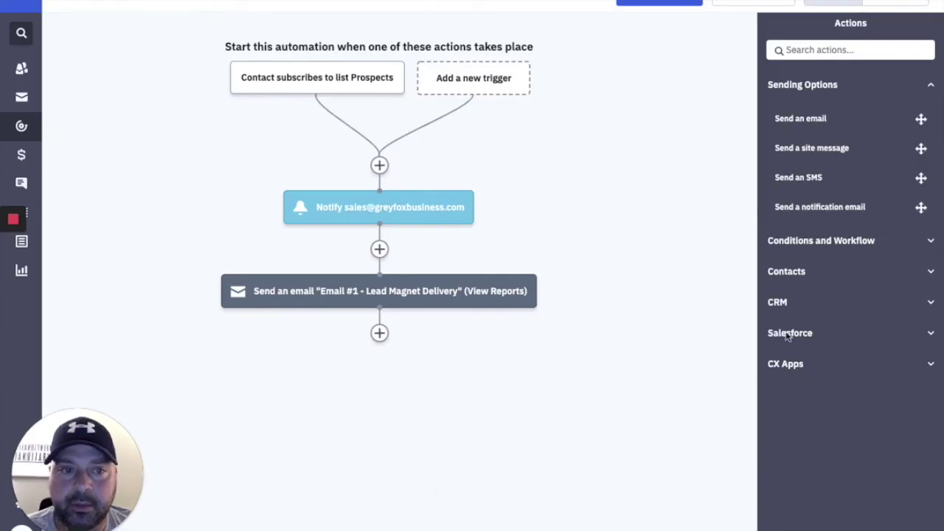
{"action": "left_click", "coordinate": [852, 240]}
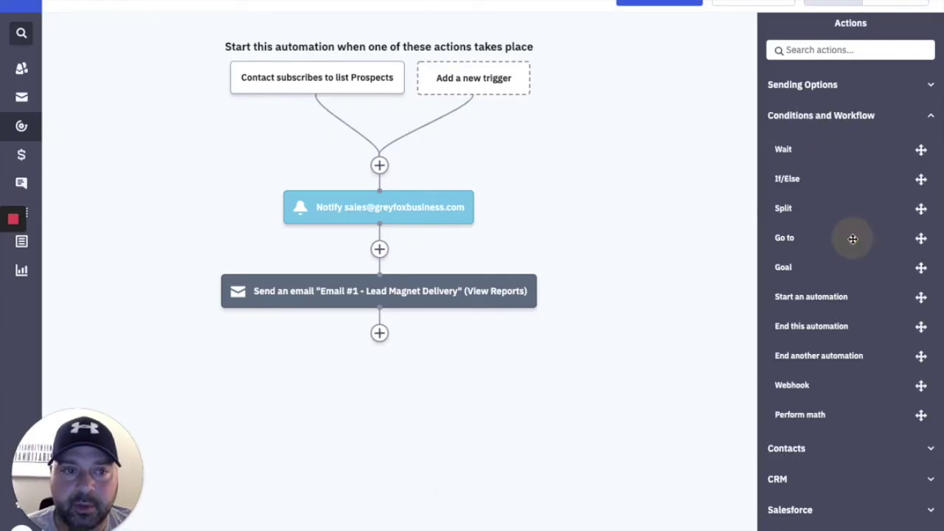
{"action": "left_click_drag", "start_coordinate": [811, 329], "coordinate": [421, 333]}
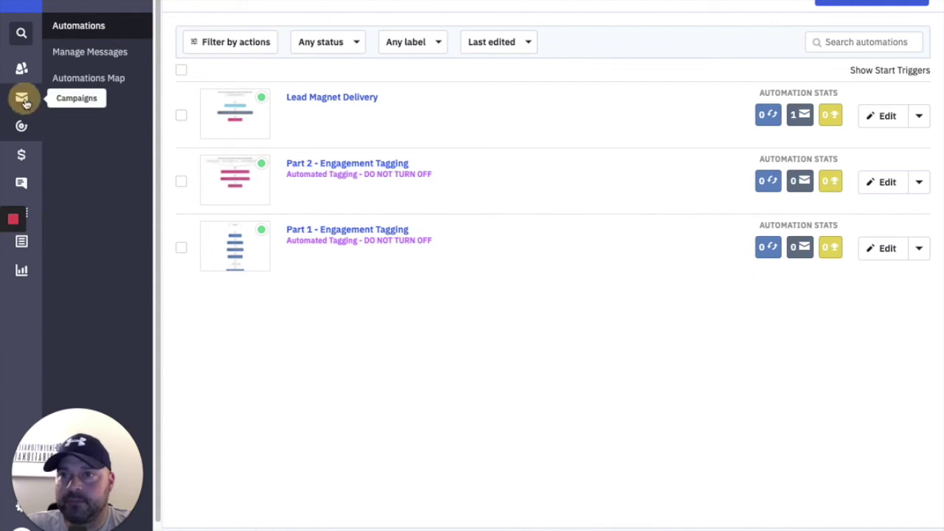
Create a Standard campaign named 5.13.2020 and advance to list selection.
{"action": "left_click", "coordinate": [23, 185]}
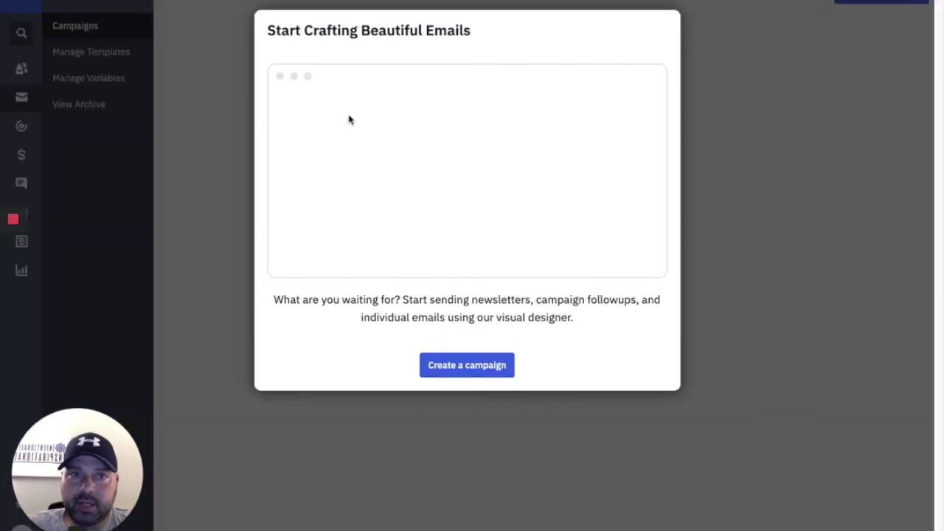
{"action": "left_click", "coordinate": [780, 207]}
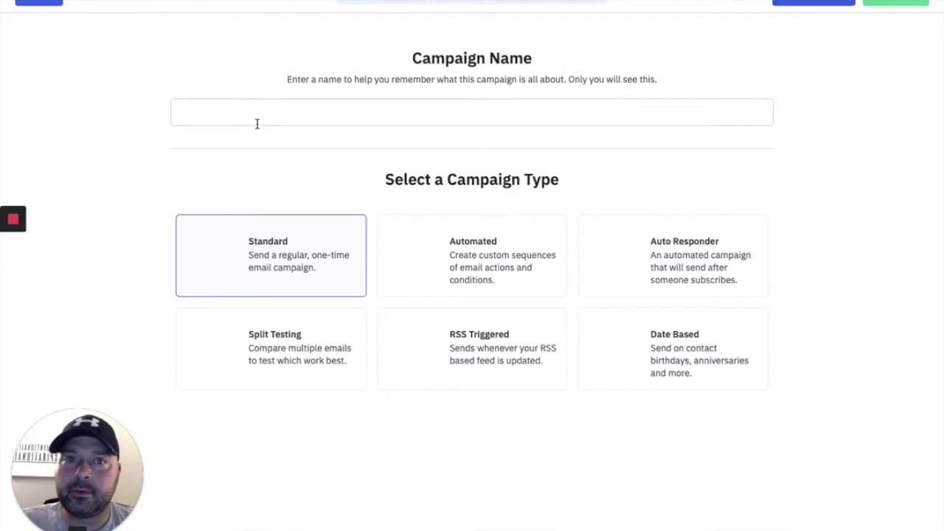
{"action": "type", "text": "5"}
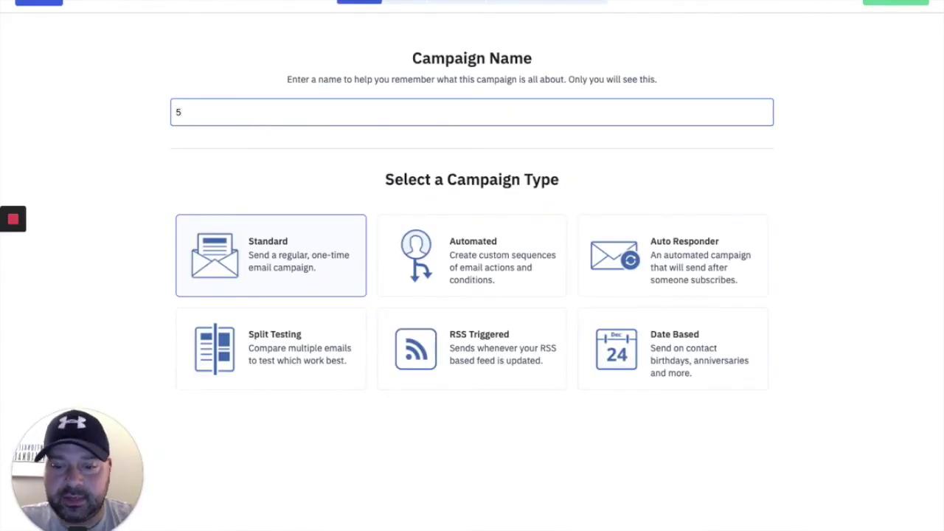
{"action": "type", "text": ".13.2020"}
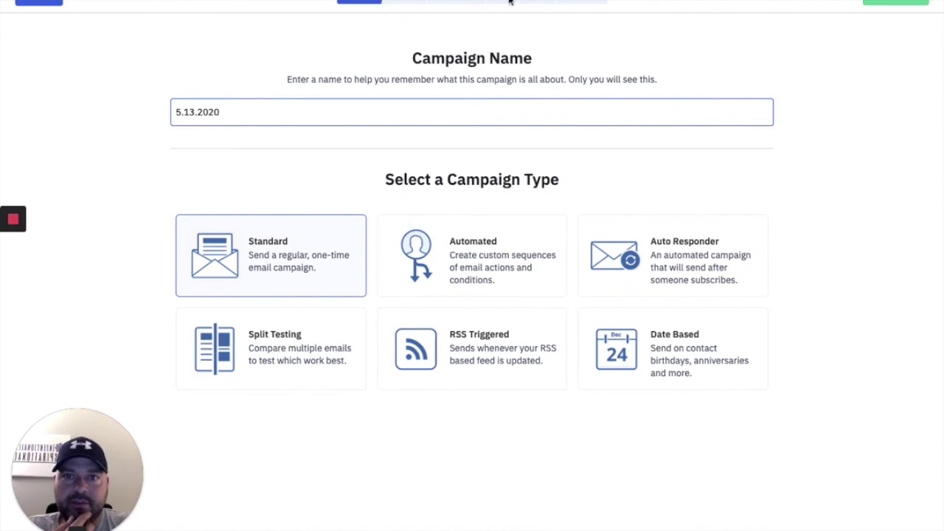
{"action": "left_click", "coordinate": [895, 2]}
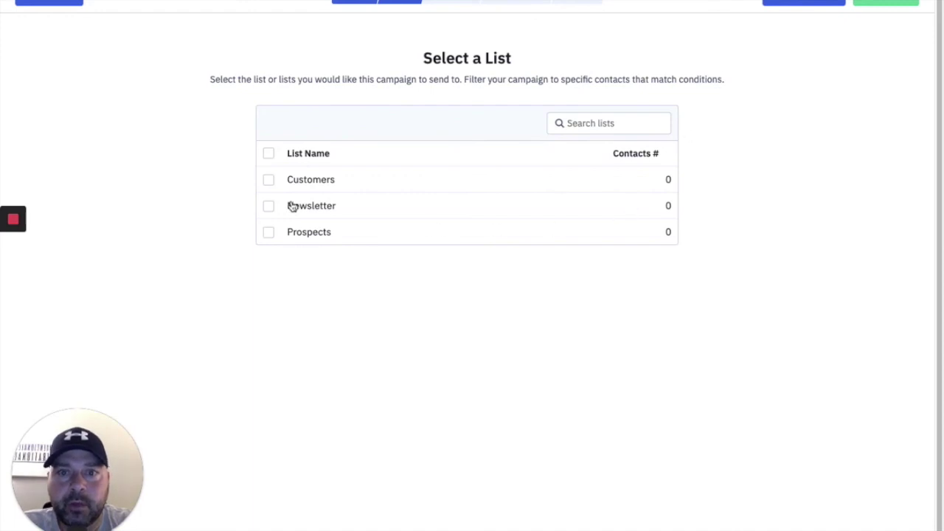
Select the Newsletter list for 5.13.2020, continue, and choose 'Choose something else' at the no-contacts warning.
{"action": "left_click", "coordinate": [269, 207]}
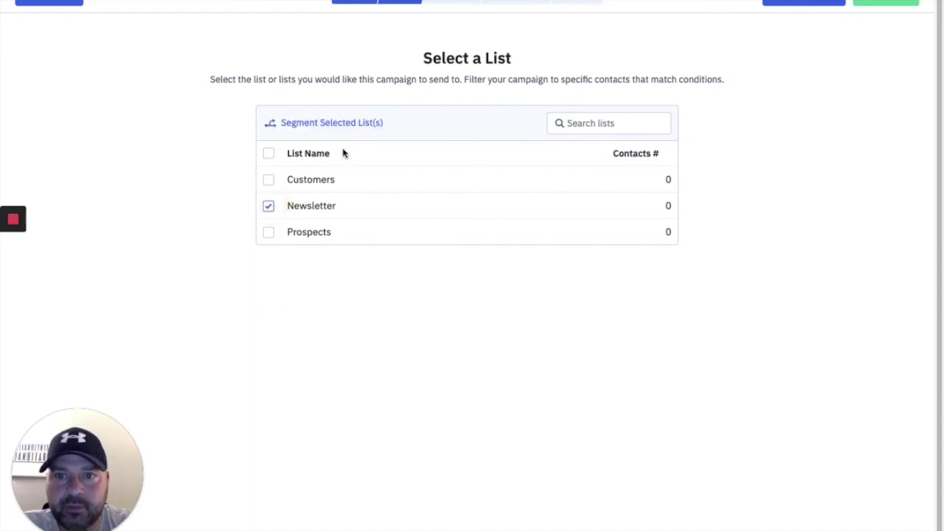
{"action": "left_click", "coordinate": [352, 123]}
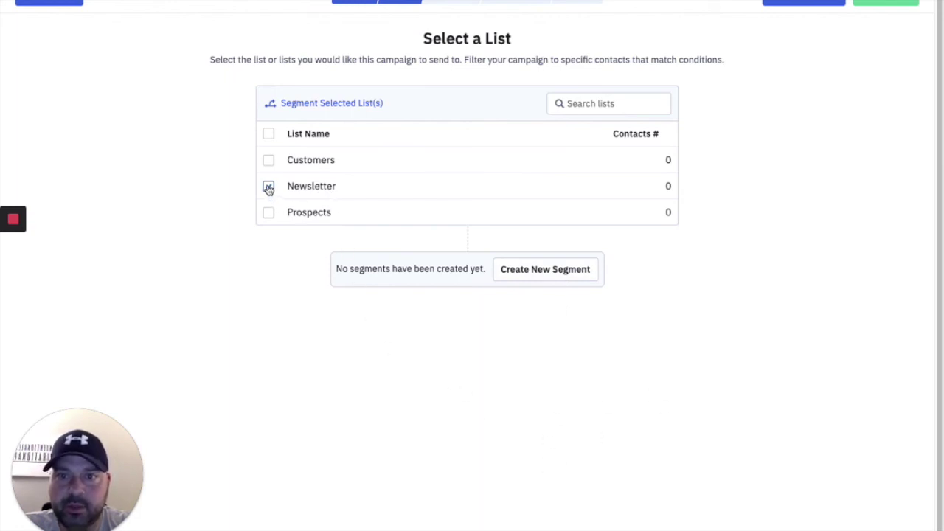
{"action": "left_click", "coordinate": [884, 4]}
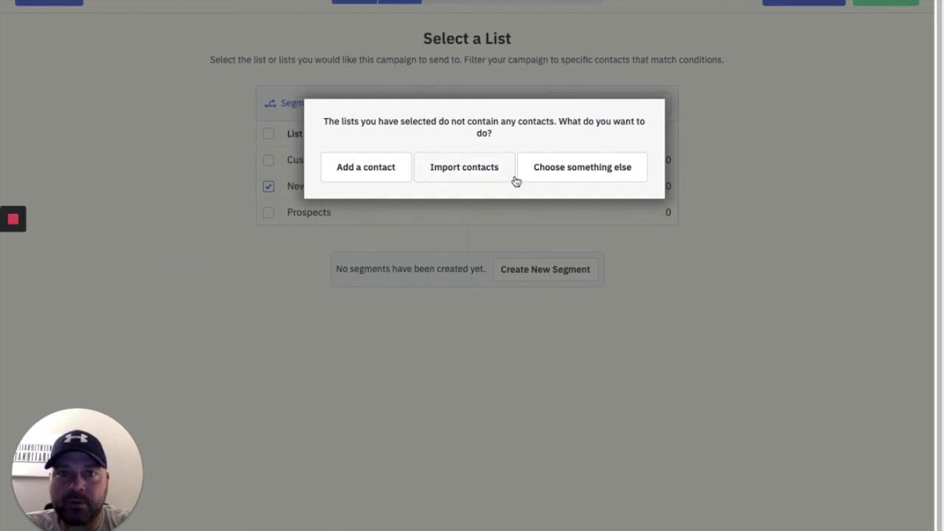
{"action": "left_click", "coordinate": [599, 168]}
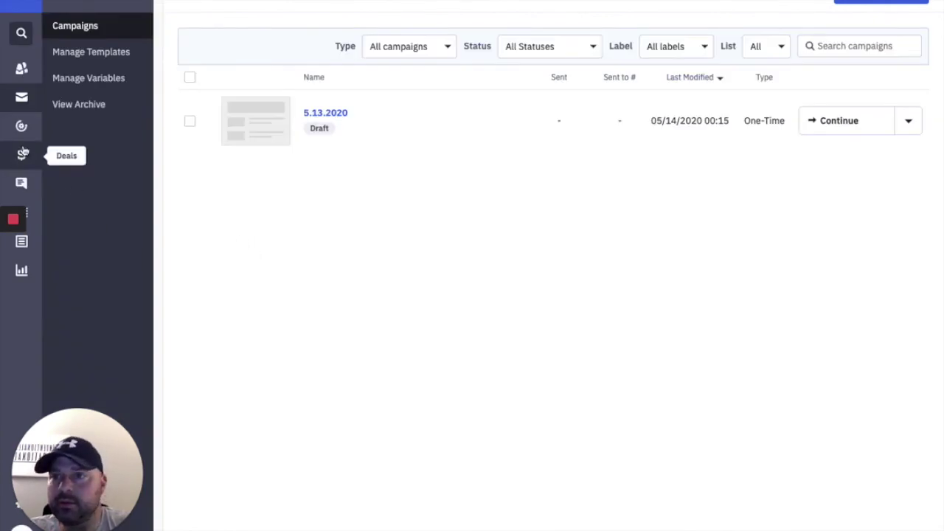
Open a new contact form and enter the contact's e-mail address, first name and last name.
{"action": "left_click", "coordinate": [23, 69]}
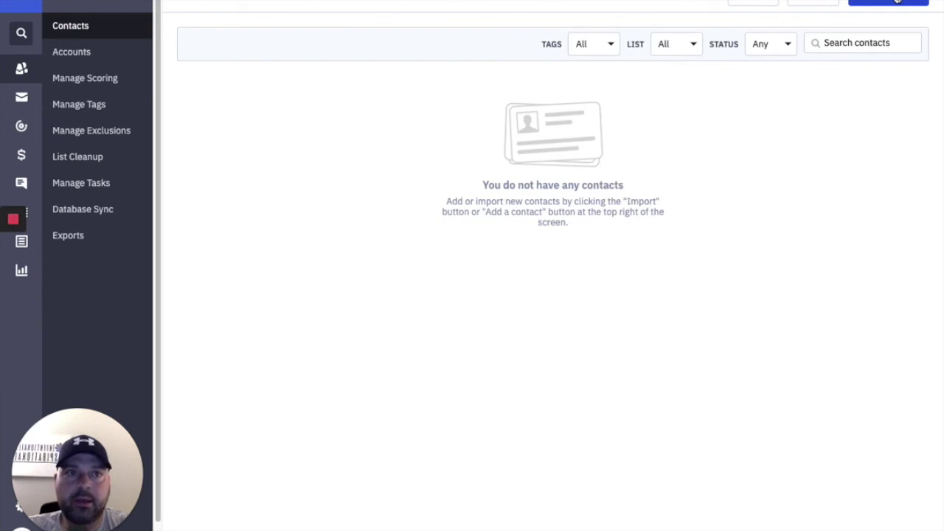
{"action": "left_click", "coordinate": [895, 2]}
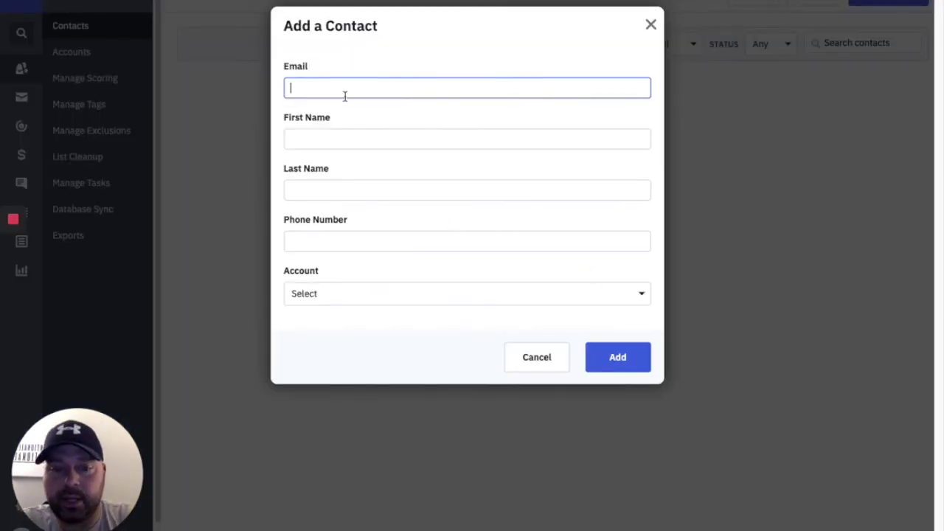
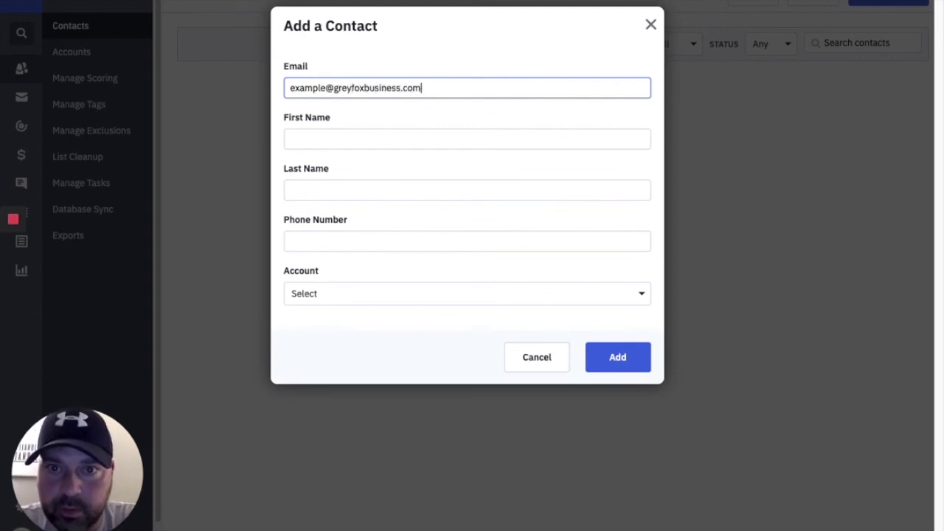
{"action": "key", "text": "Tab"}
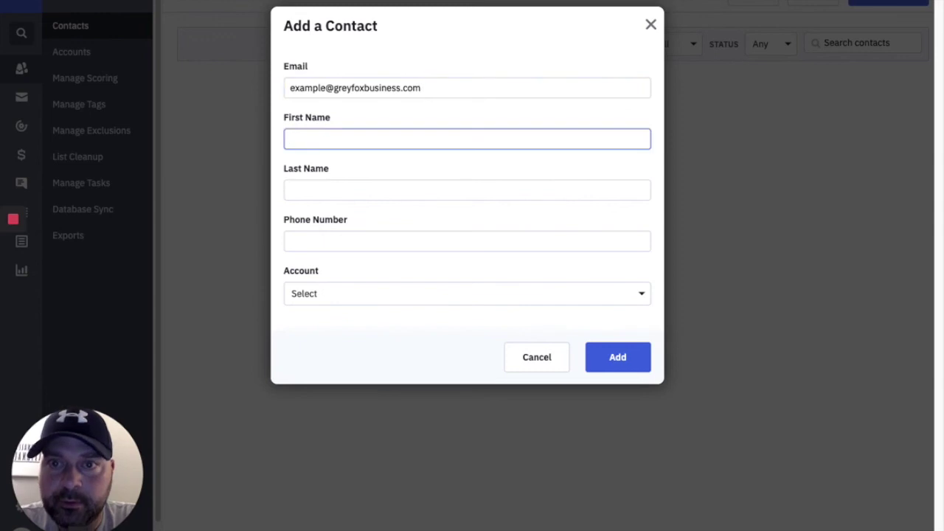
{"action": "type", "text": "Jo"}
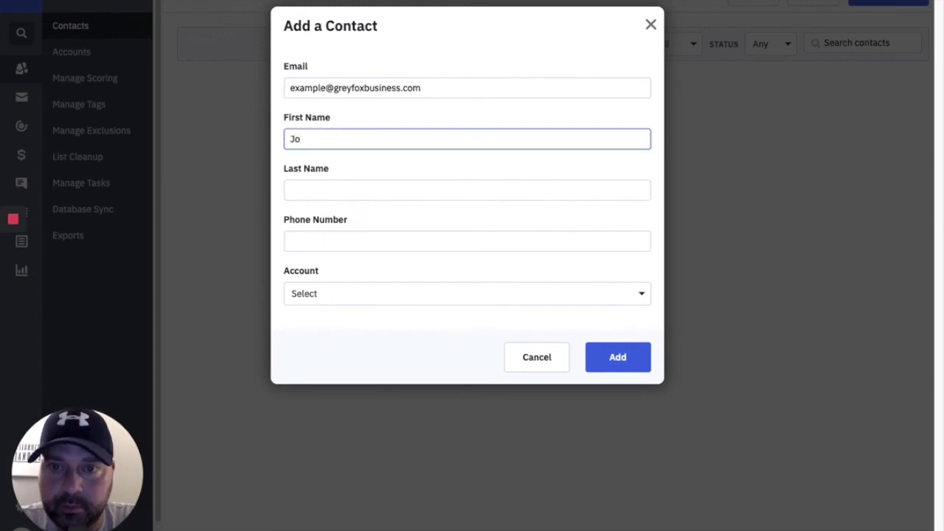
{"action": "type", "text": "hn"}
{"action": "key", "text": "Tab"}
{"action": "type", "text": "Smith"}
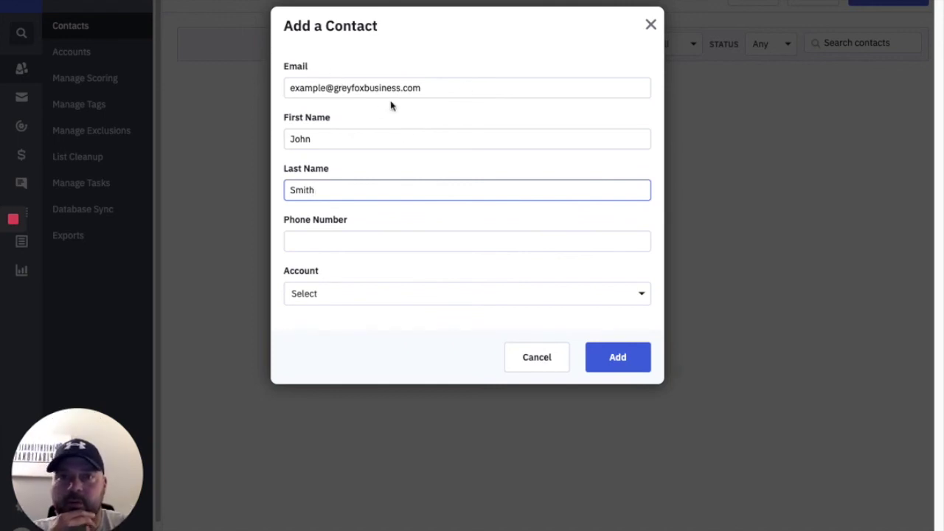
Add the contact, open its record, and enrol it in Part 1 - Engagement Tagging.
{"action": "left_click", "coordinate": [607, 369]}
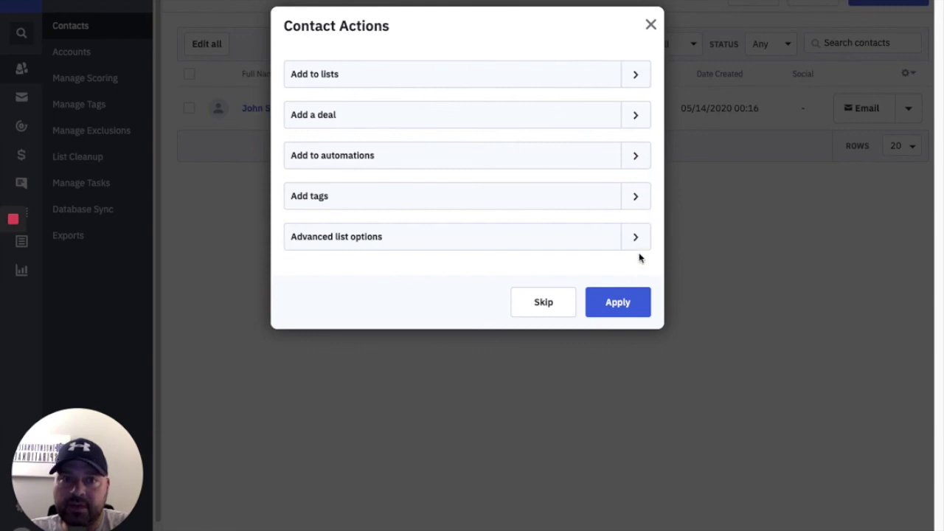
{"action": "left_click", "coordinate": [649, 26]}
{"action": "left_click", "coordinate": [273, 106]}
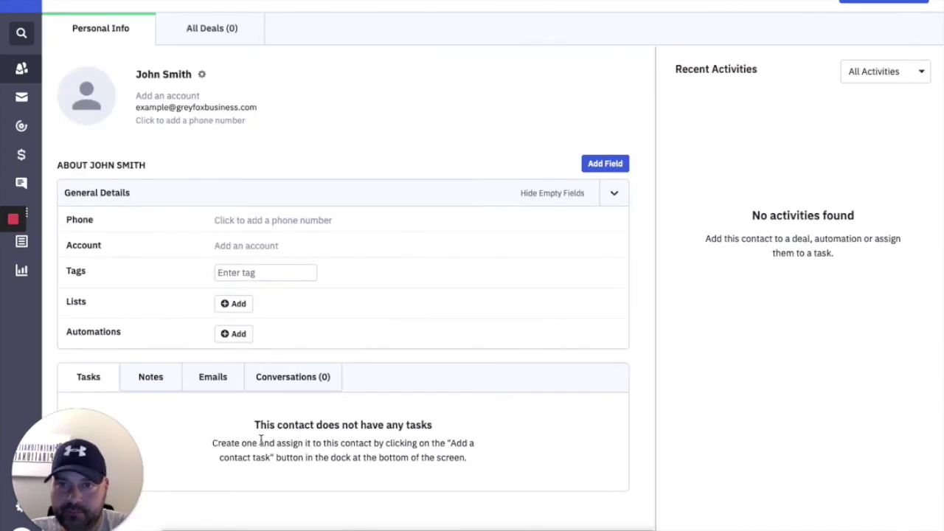
{"action": "left_click", "coordinate": [240, 304]}
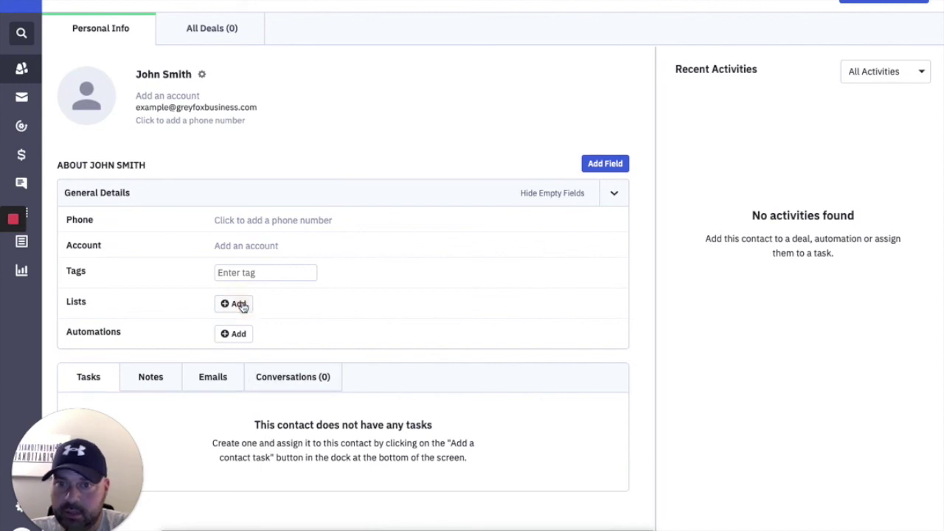
{"action": "left_click", "coordinate": [522, 235]}
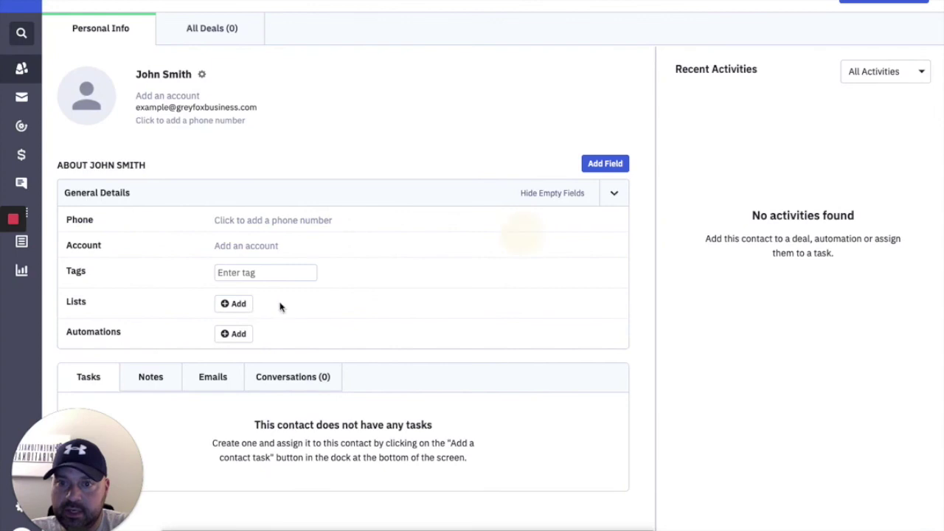
{"action": "left_click", "coordinate": [233, 334]}
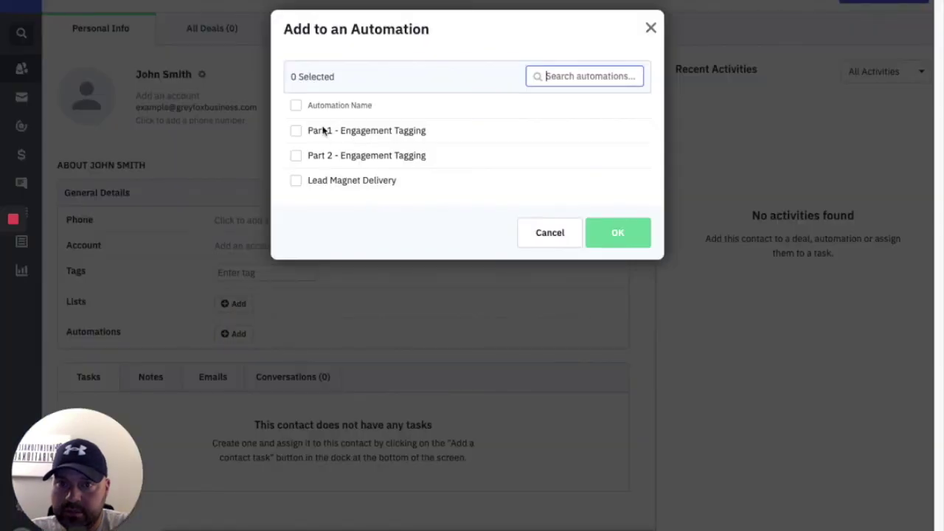
{"action": "left_click", "coordinate": [296, 132]}
{"action": "left_click", "coordinate": [607, 244]}
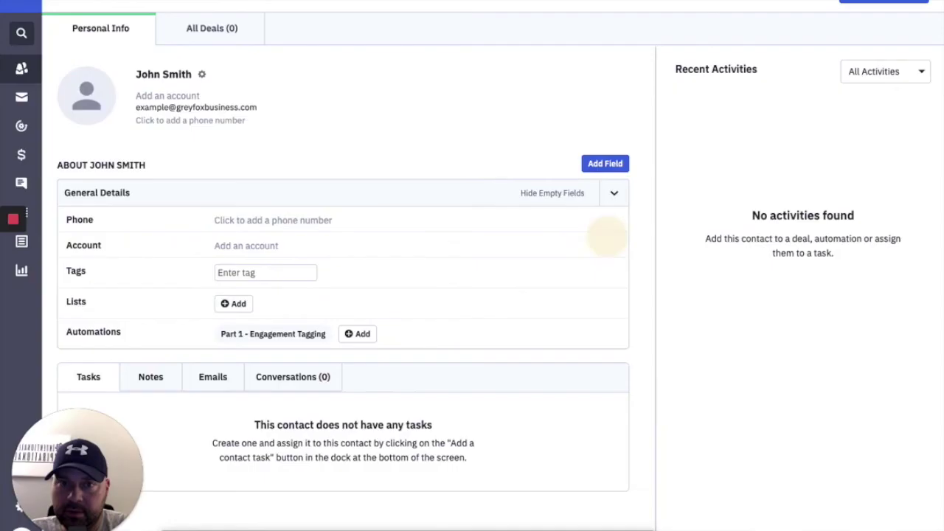
Subscribe the contact to the Prospects list.
{"action": "left_click", "coordinate": [234, 303]}
{"action": "left_click", "coordinate": [311, 135]}
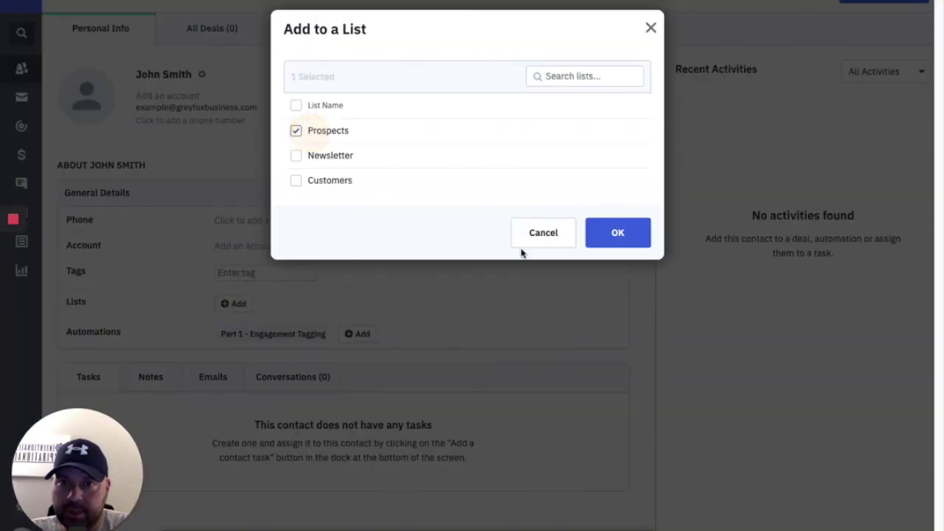
{"action": "left_click", "coordinate": [606, 234]}
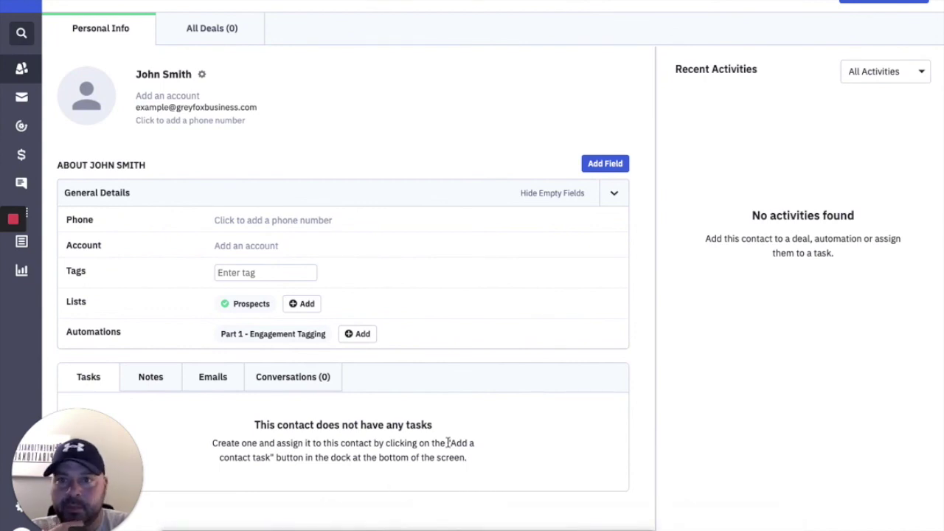
{"action": "left_click", "coordinate": [566, 195]}
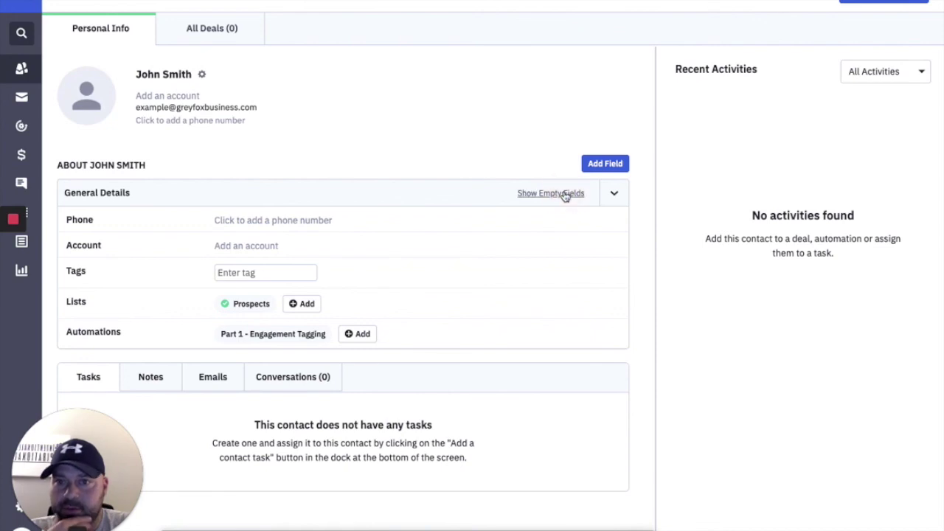
{"action": "left_click", "coordinate": [562, 196]}
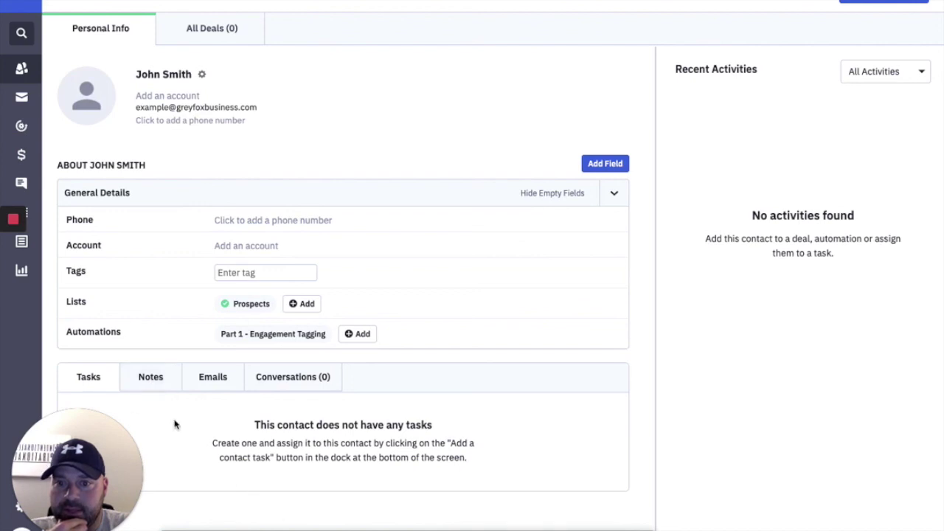
{"action": "mouse_move", "coordinate": [211, 525]}
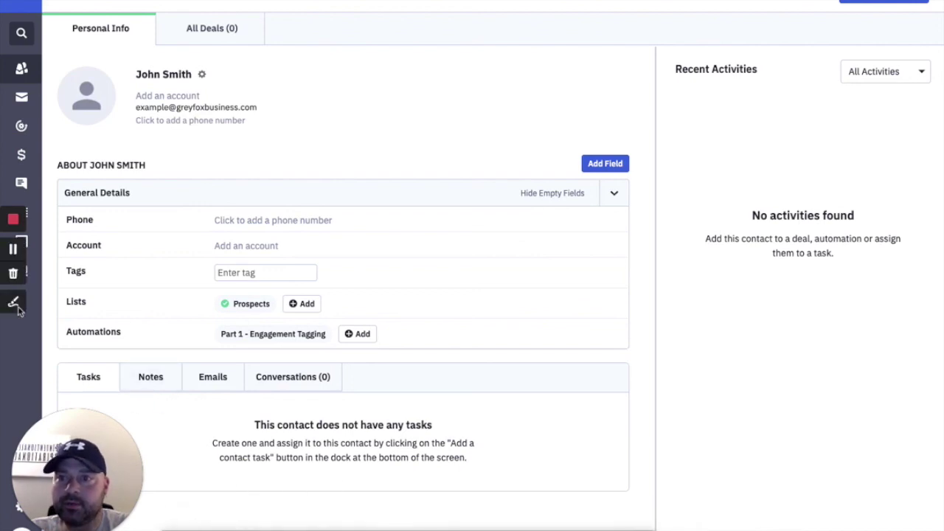